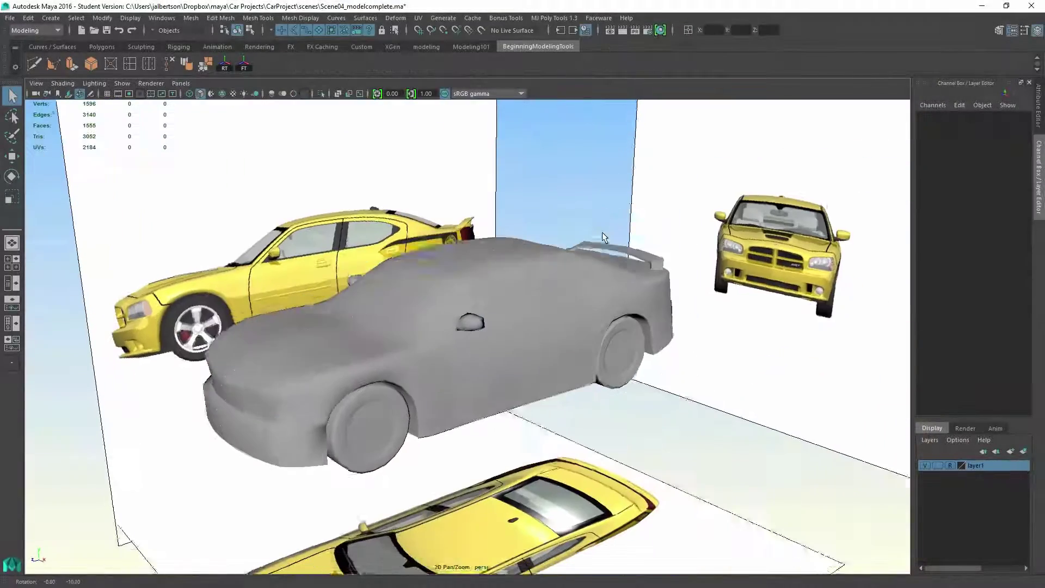
- Orbit around the grey car, trying the body and spoiler, then select its rear wheel
alt+drag(602, 233, 576, 232)
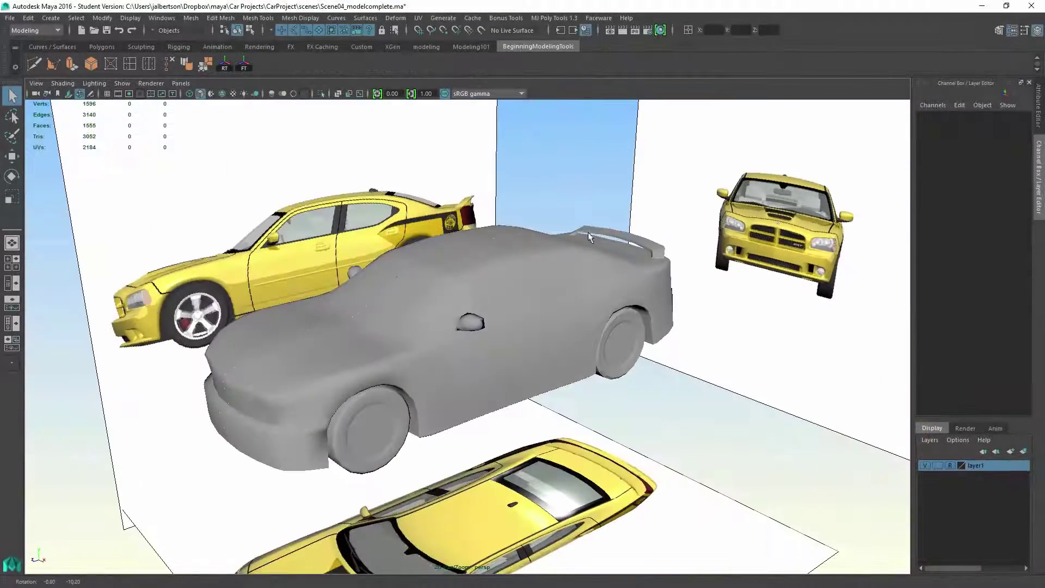
mouse_move(203, 203)
alt+mouse_down()
mouse_move(246, 204)
mouse_move(114, 147)
alt+mouse_up()
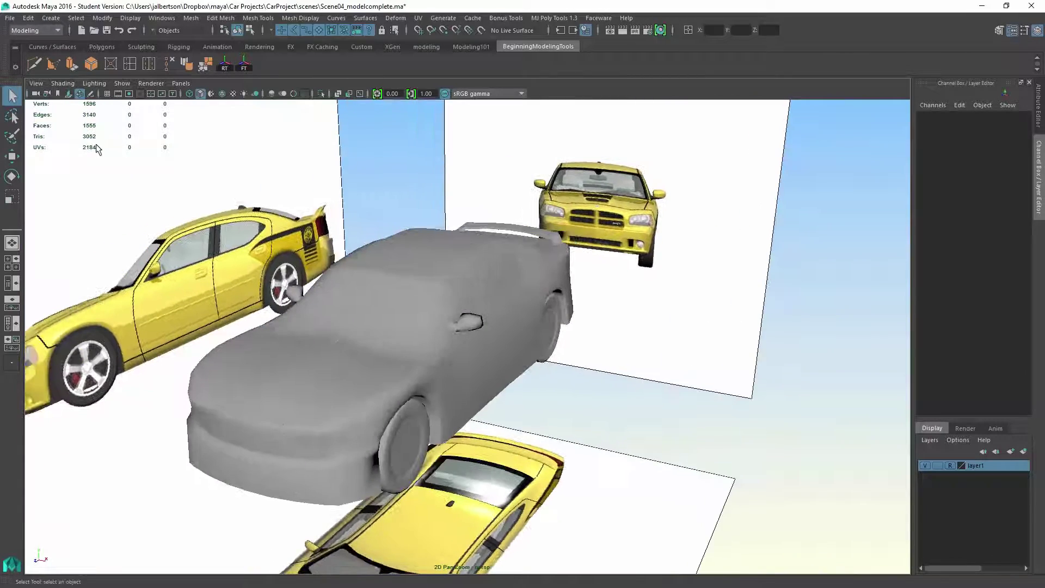
mouse_move(511, 341)
alt+mouse_down()
mouse_move(417, 326)
mouse_move(505, 344)
alt+mouse_up()
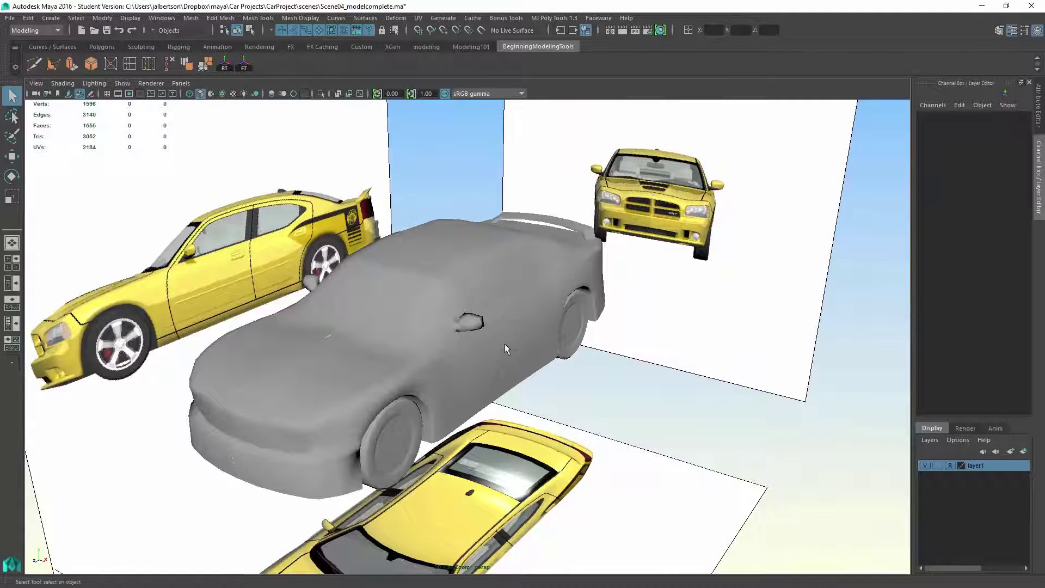
mouse_move(555, 370)
alt+mouse_down()
mouse_move(534, 368)
mouse_move(637, 369)
mouse_move(458, 364)
mouse_move(555, 343)
mouse_move(587, 311)
mouse_move(580, 295)
alt+mouse_up()
click(587, 310)
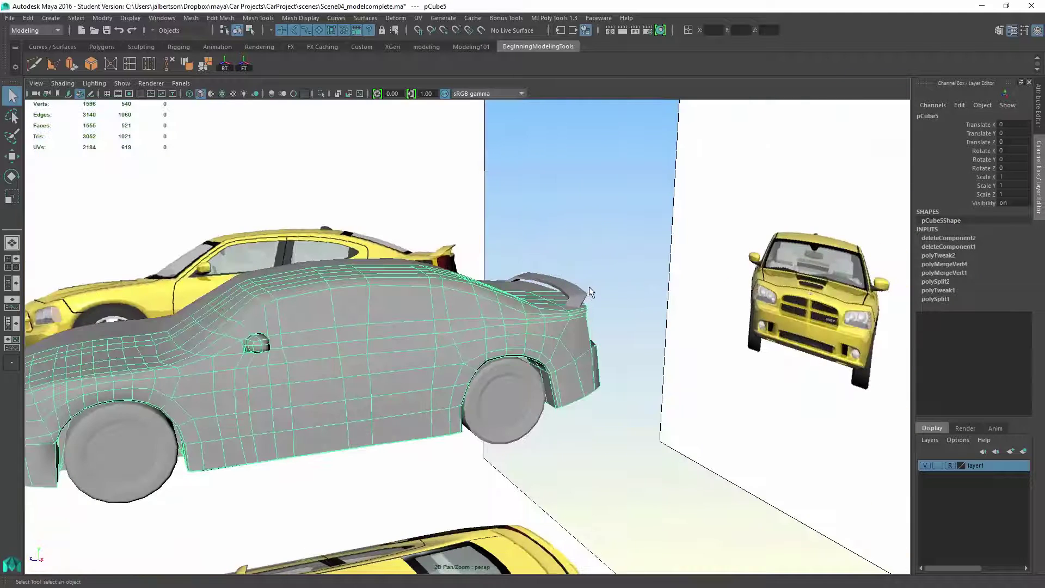
click(581, 289)
key(w)
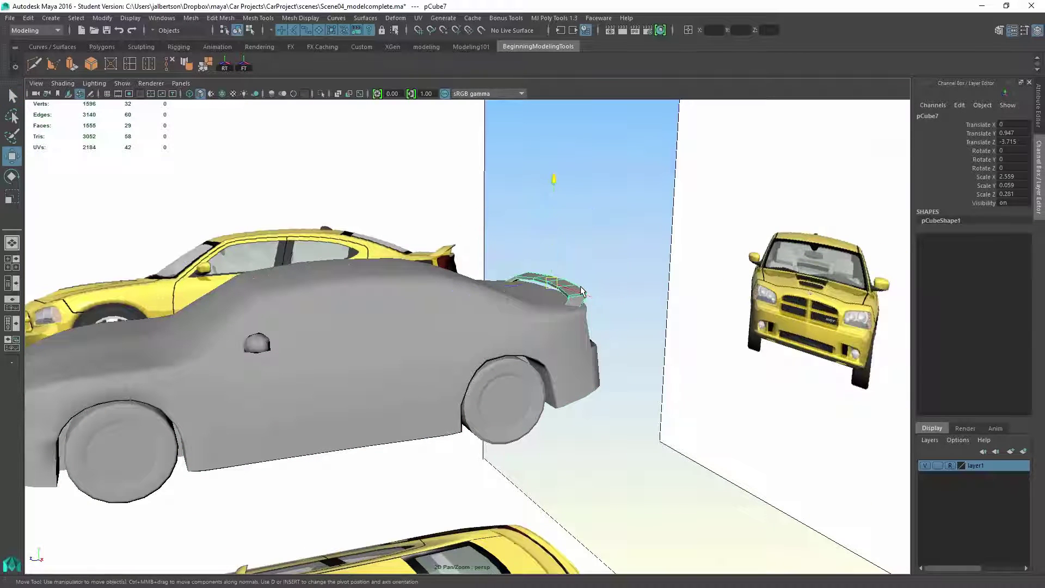
middle_drag(582, 291, 582, 291)
alt+drag(583, 291, 621, 311)
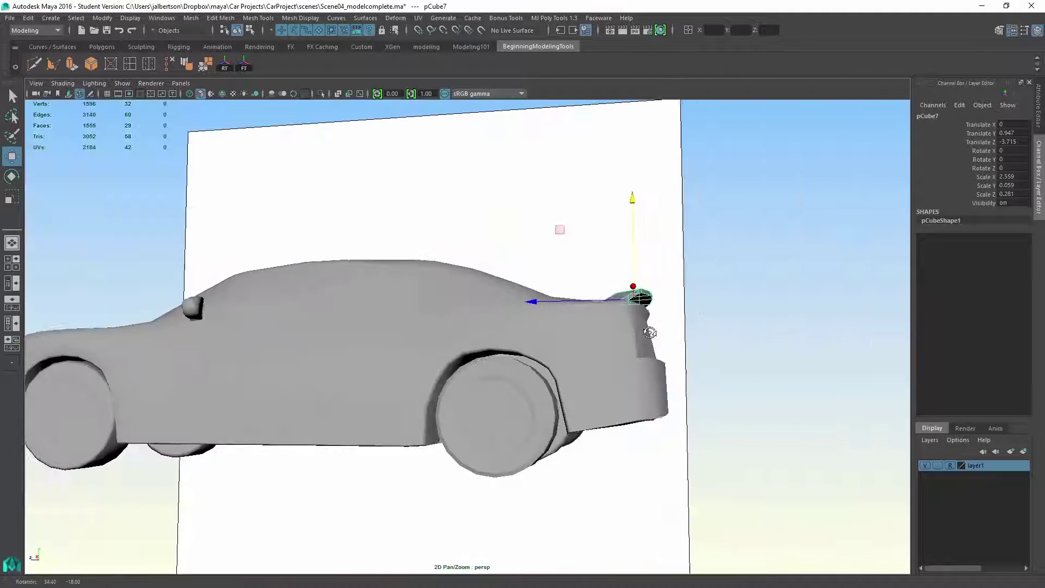
click(498, 392)
alt+drag(498, 392, 649, 332)
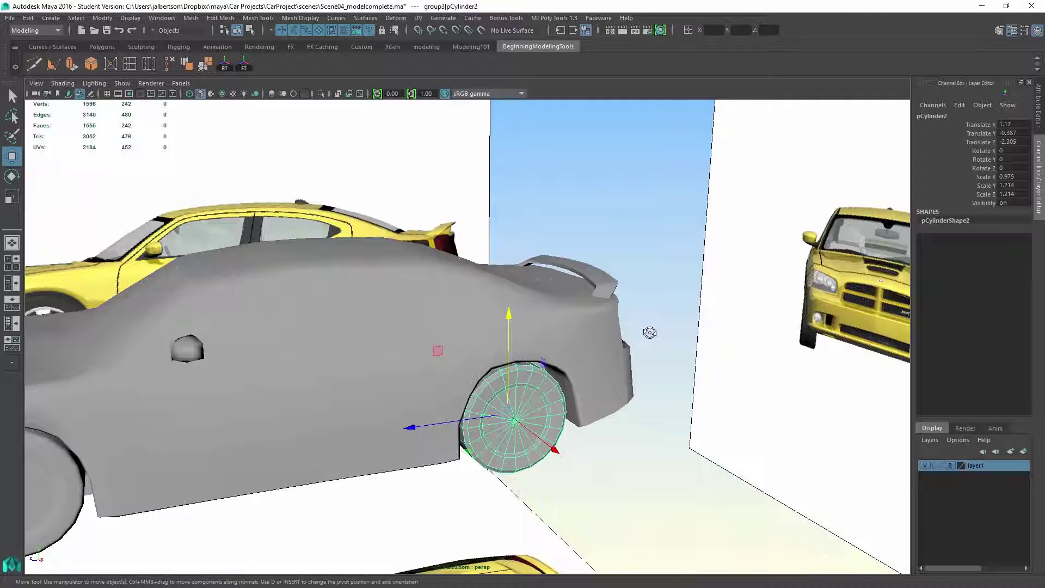
scroll(649, 333, down, 3)
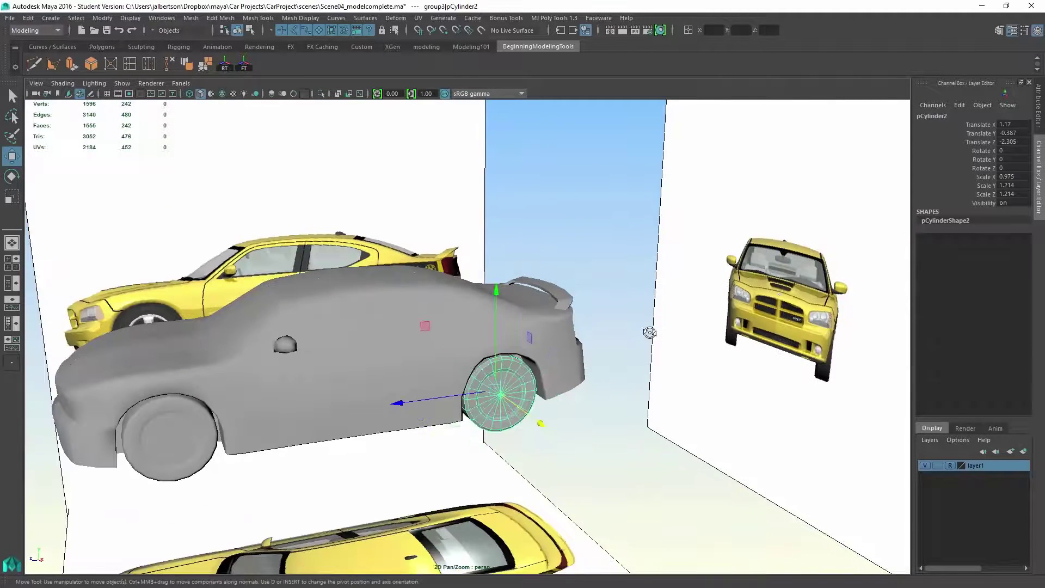
alt+drag(649, 332, 649, 332)
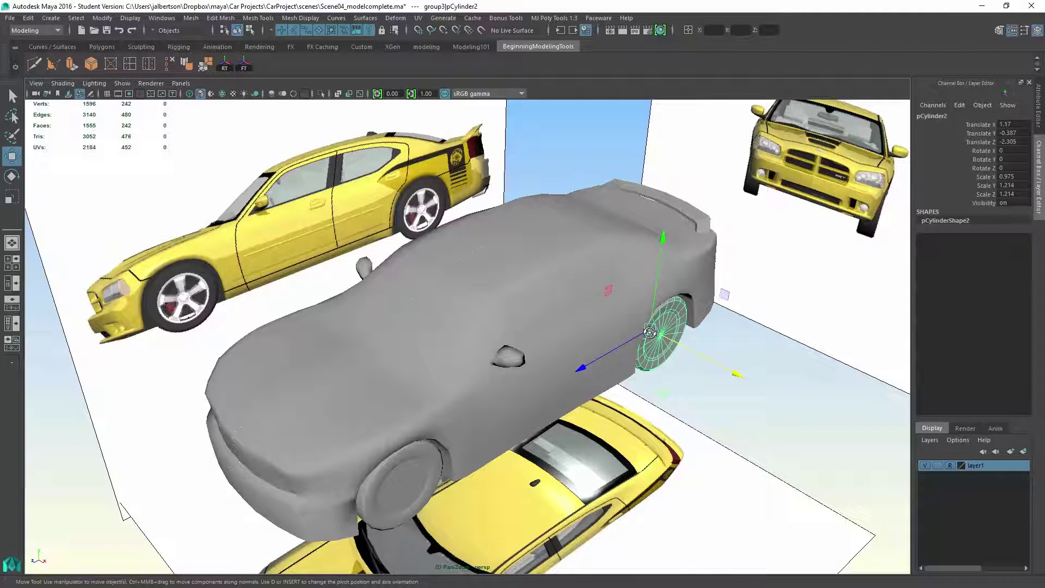
- Open the UV Editor from the Modeling101 shelf to show the wheel's cap and strip UVs
click(471, 46)
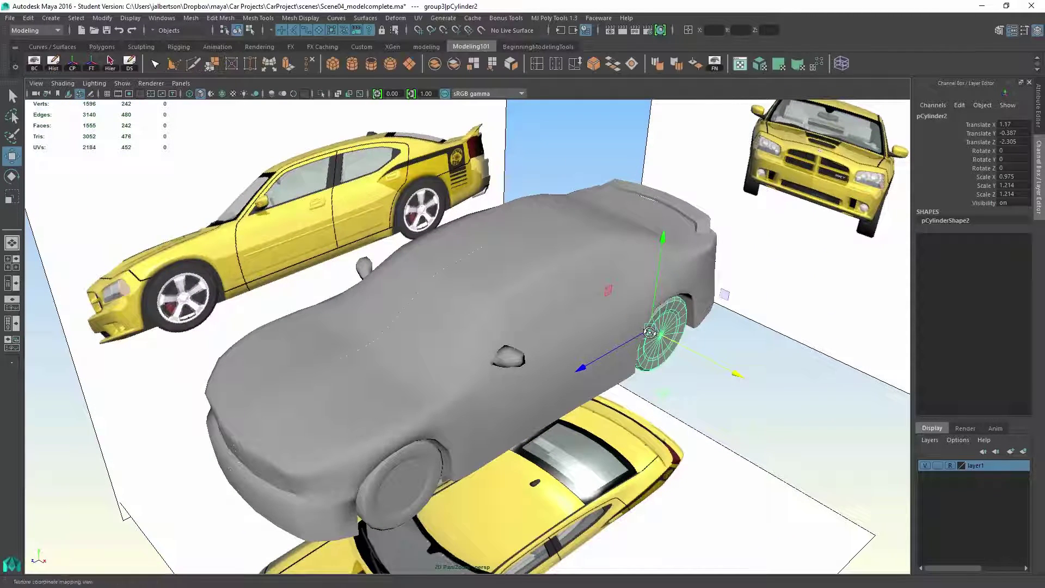
click(740, 63)
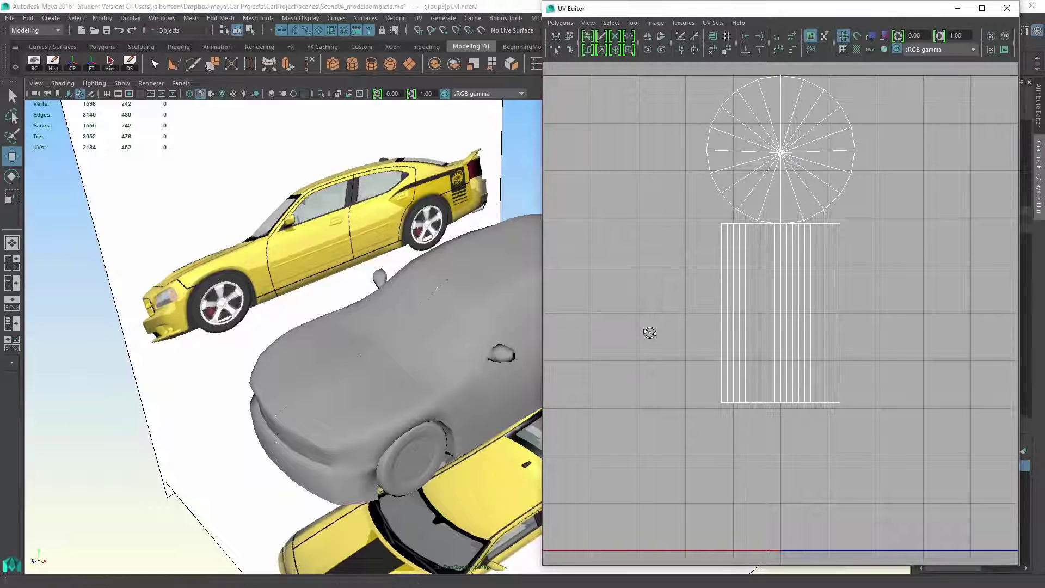
click(418, 17)
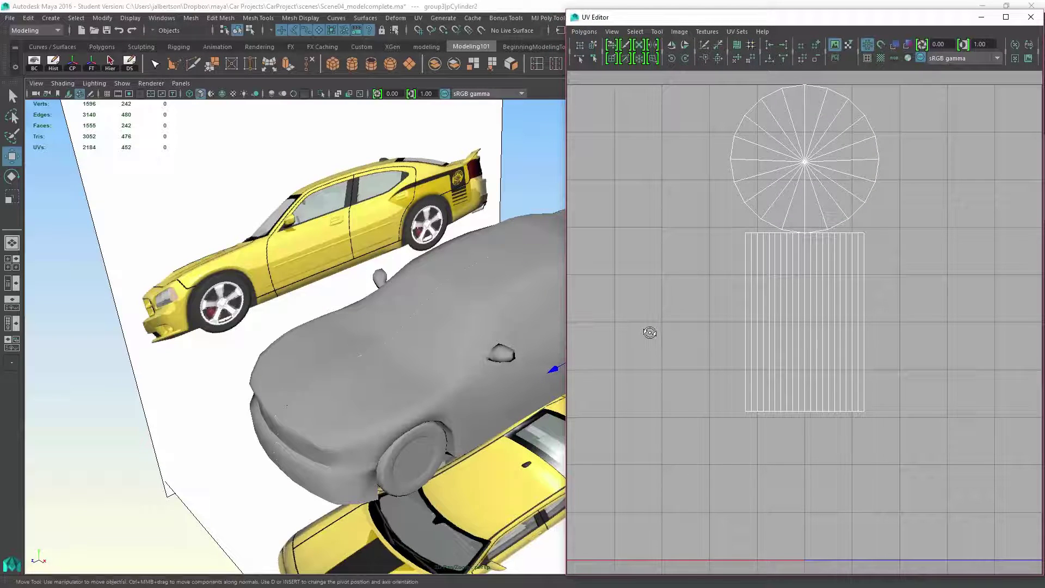
alt+drag(307, 328, 164, 360)
alt+right_drag(163, 360, 188, 360)
alt+middle_drag(188, 360, 139, 347)
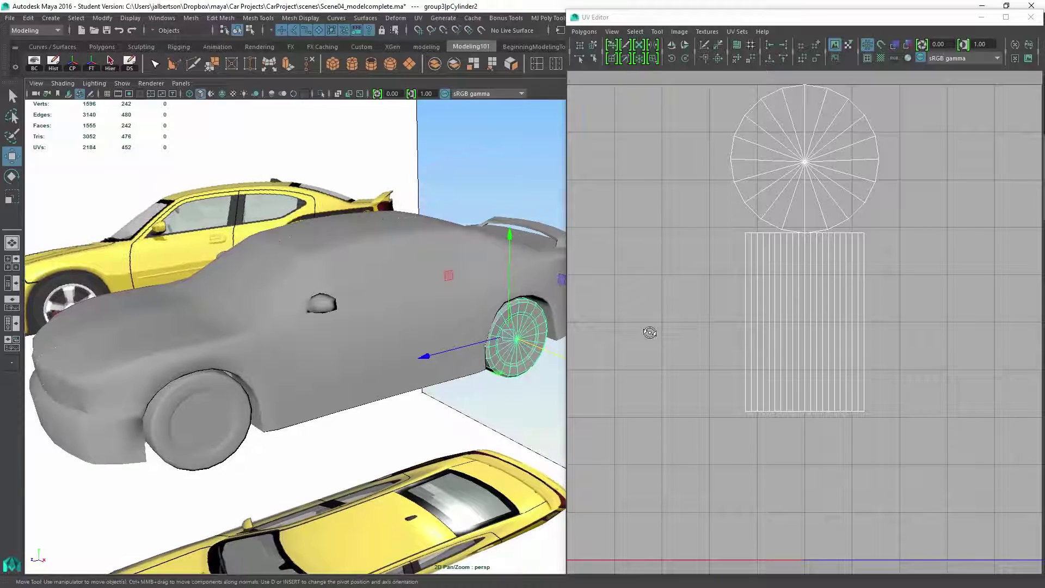
click(650, 332)
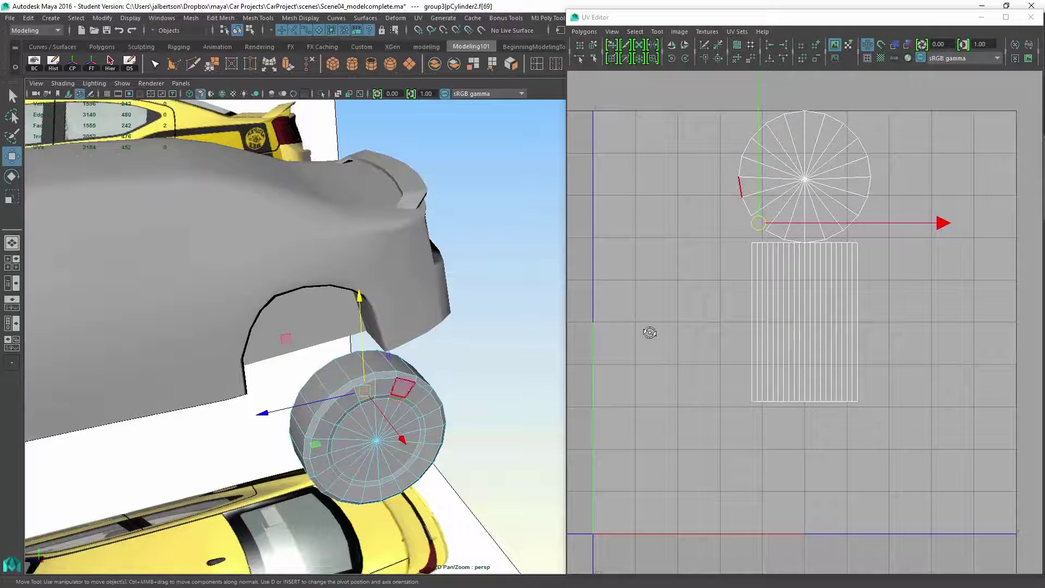
key(Left)
key(Left)
key(Right)
key(Right)
key(Right)
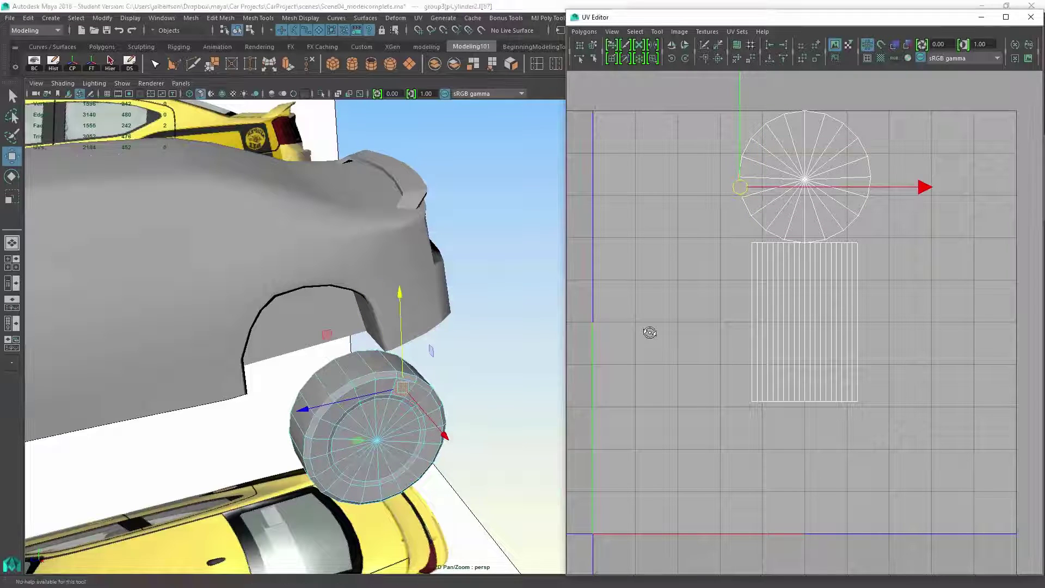
scroll(650, 332, up, 2)
scroll(651, 333, up, 3)
scroll(650, 332, up, 1)
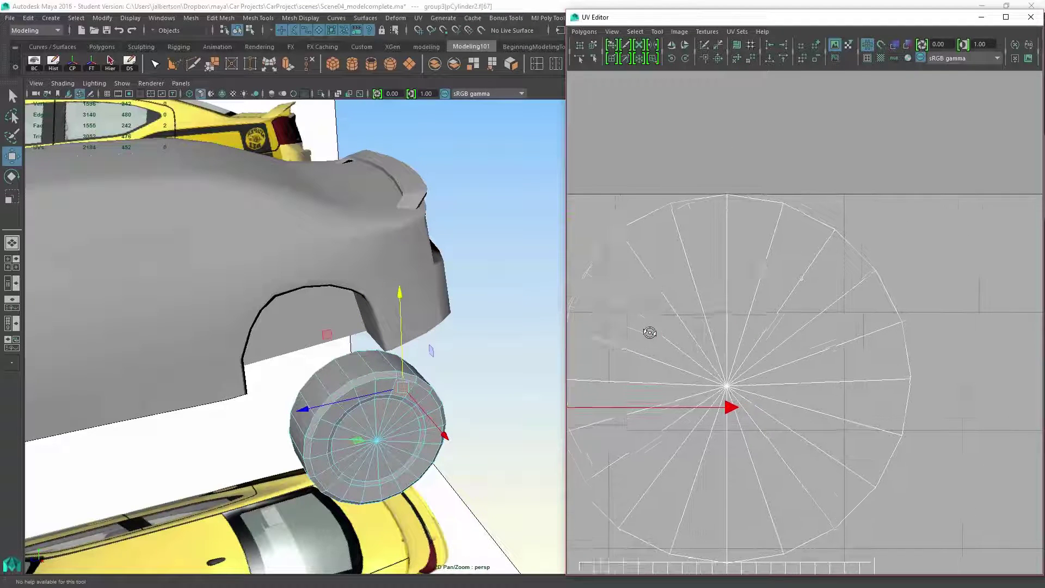
scroll(650, 332, up, 1)
scroll(650, 333, up, 1)
scroll(650, 333, up, 1)
scroll(650, 333, up, 1)
scroll(651, 333, up, 1)
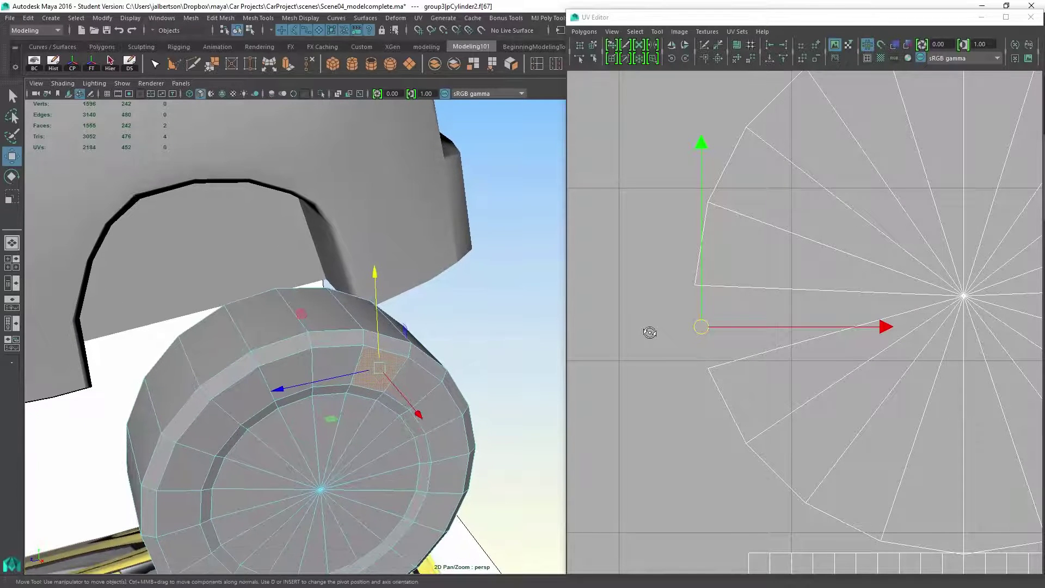
scroll(651, 332, down, 1)
scroll(650, 332, down, 1)
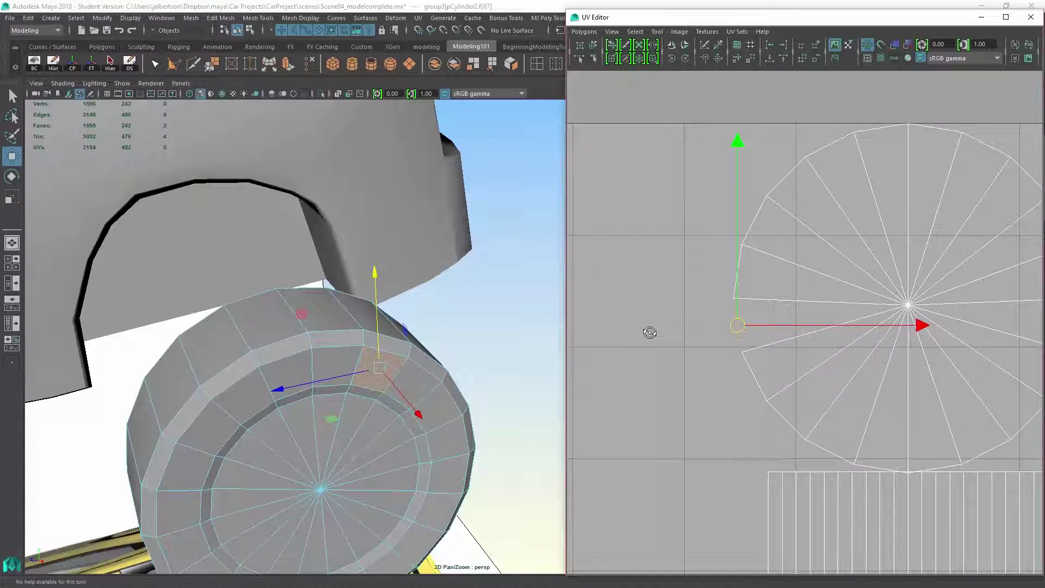
scroll(649, 332, down, 1)
scroll(651, 332, down, 1)
scroll(650, 332, down, 1)
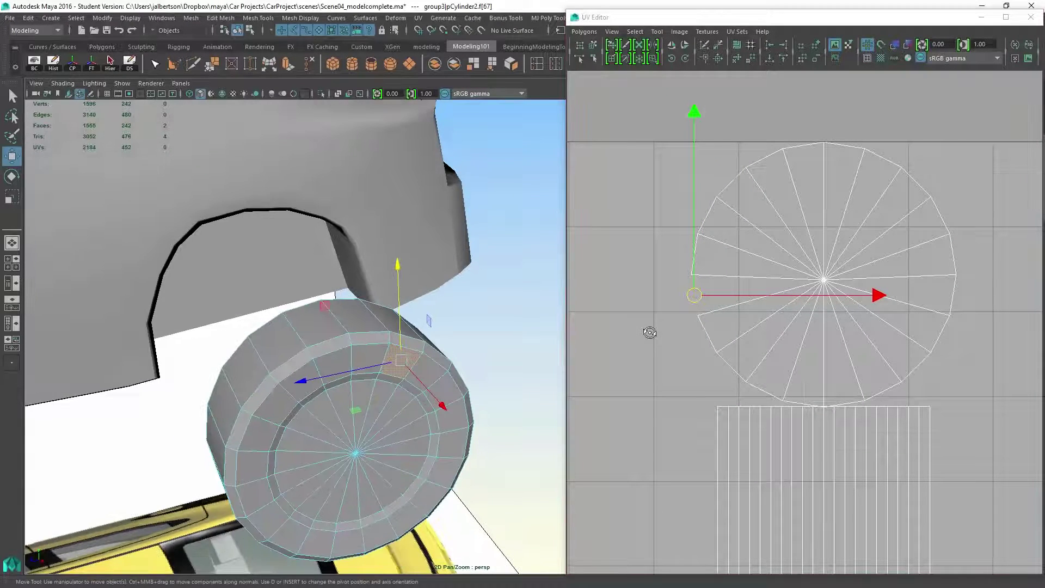
click(378, 329)
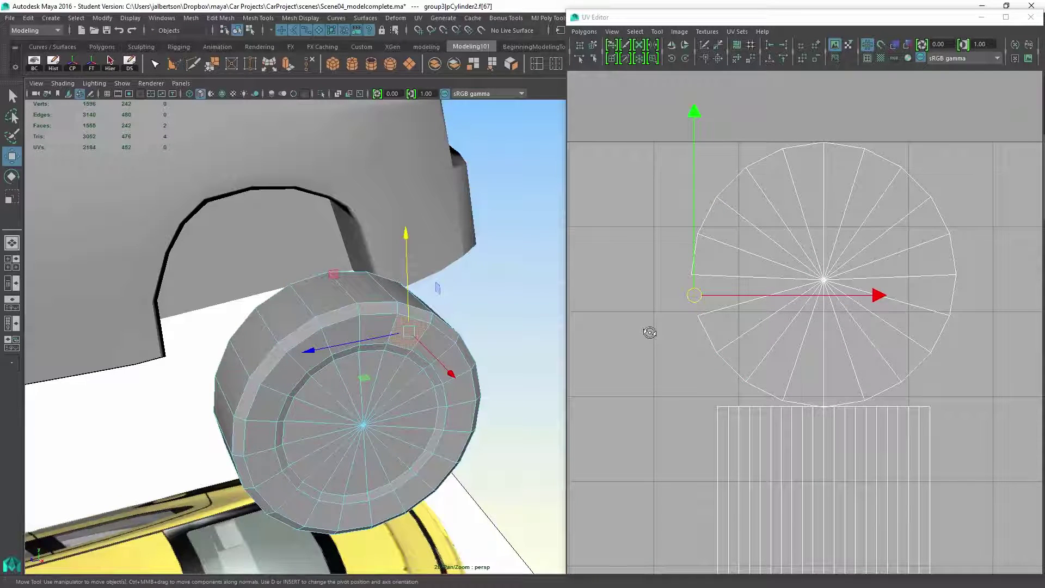
scroll(650, 332, down, 1)
scroll(651, 333, down, 2)
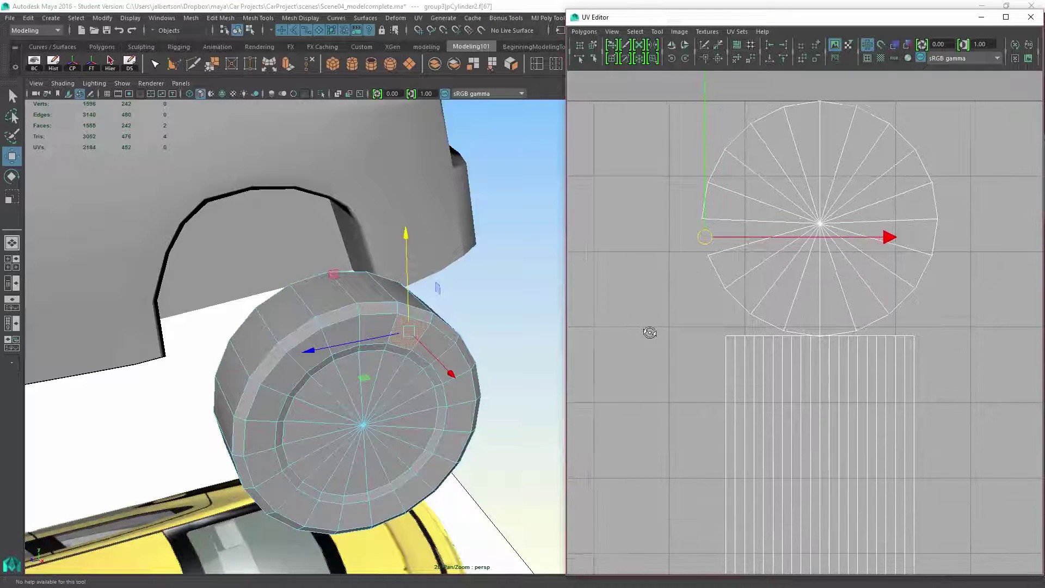
scroll(650, 332, down, 1)
scroll(650, 332, down, 2)
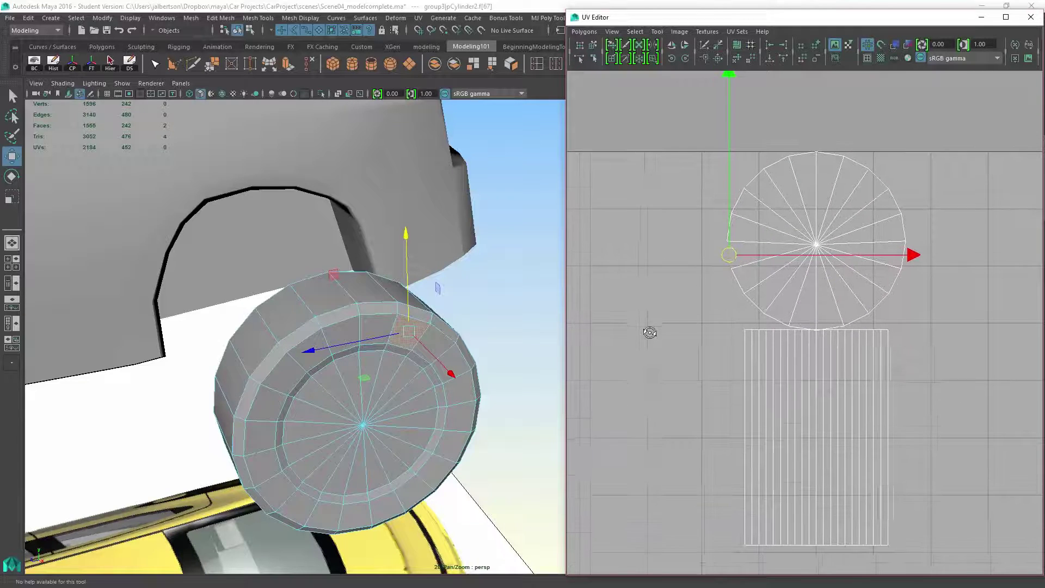
right_click(768, 286)
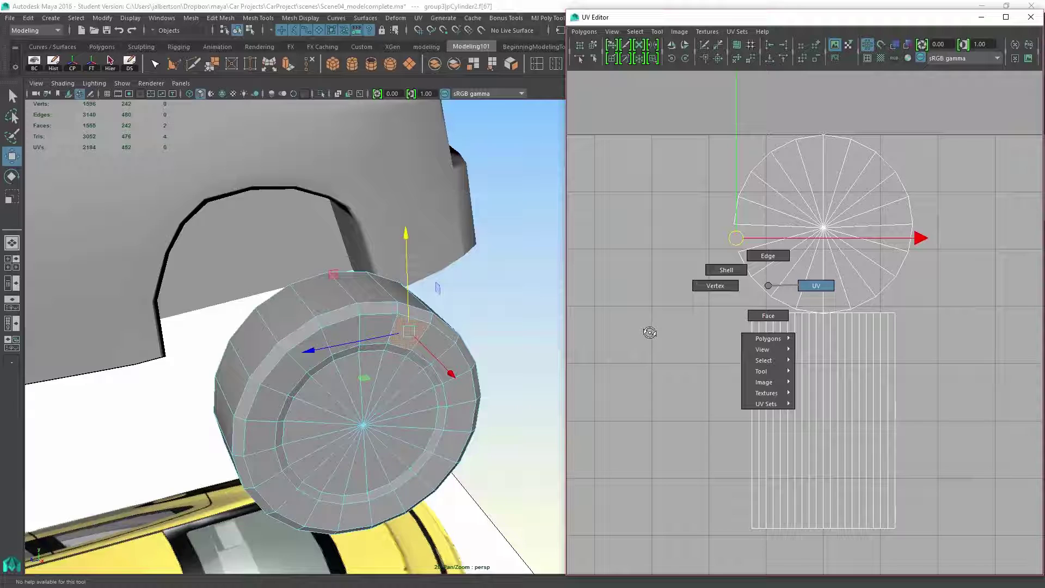
right_drag(768, 285, 816, 285)
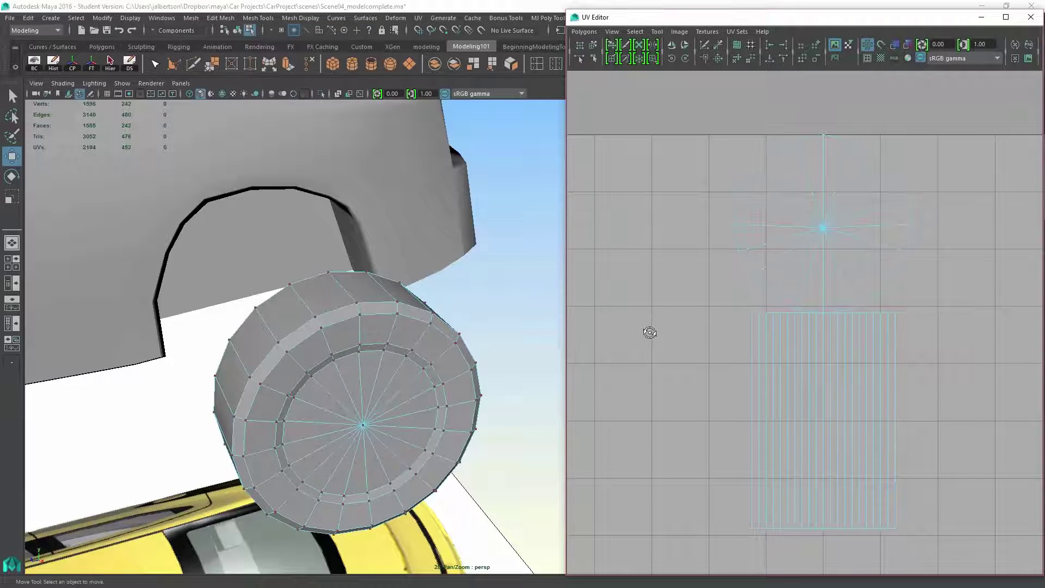
click(649, 333)
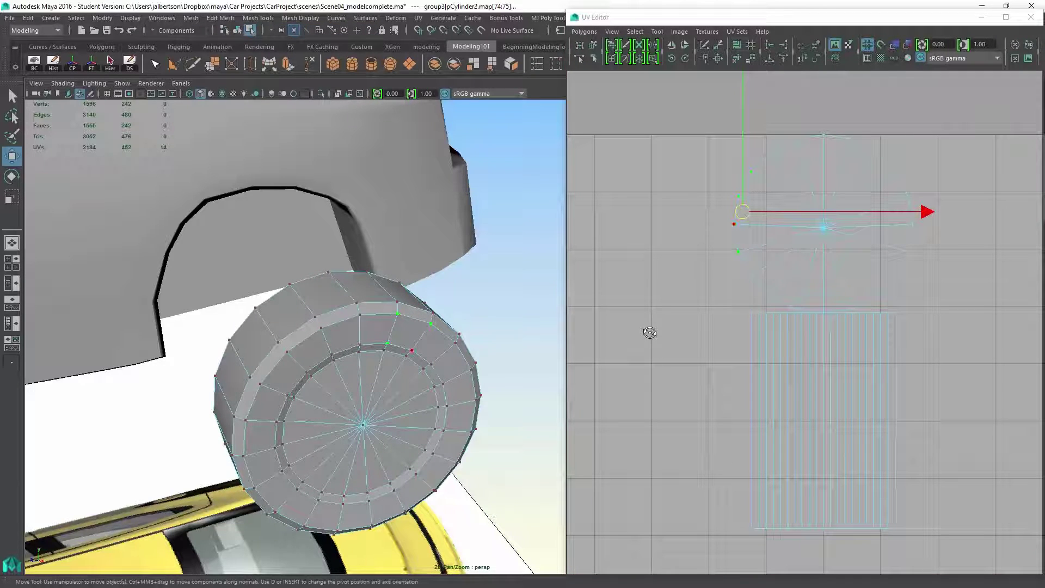
key(f)
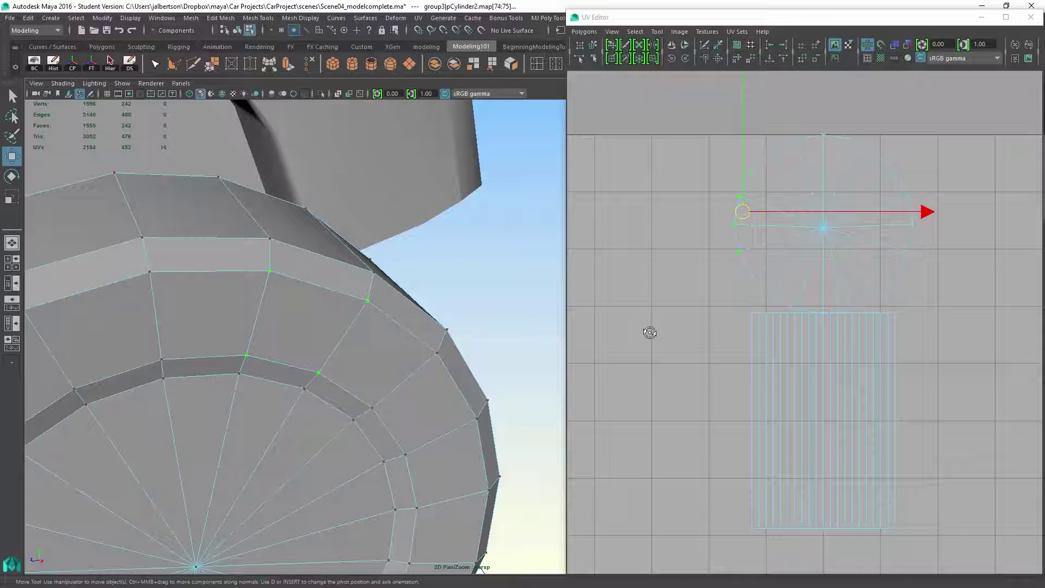
scroll(650, 332, up, 1)
alt+middle_drag(650, 332, 706, 411)
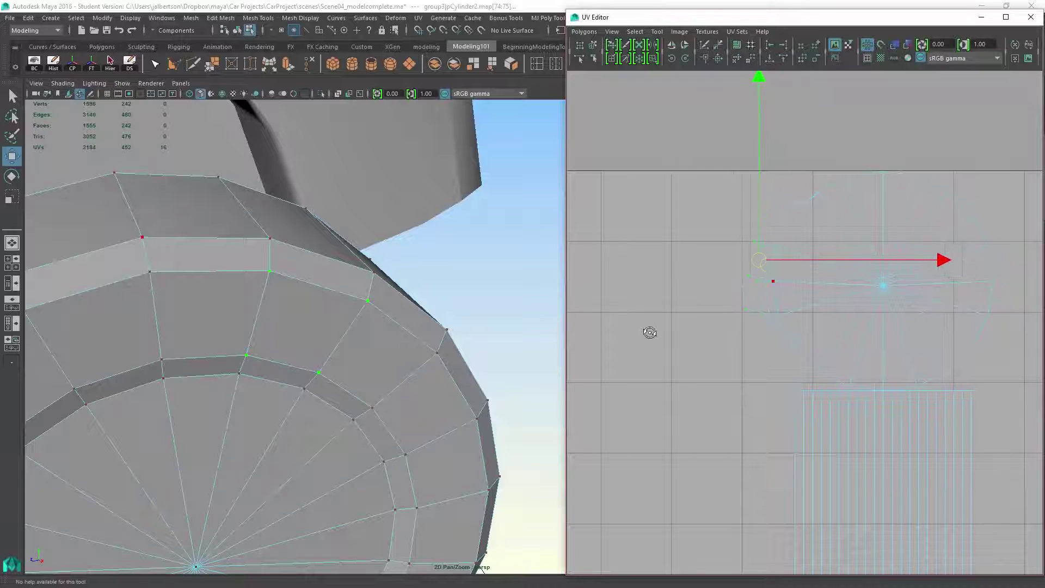
drag(783, 266, 713, 253)
scroll(649, 333, up, 1)
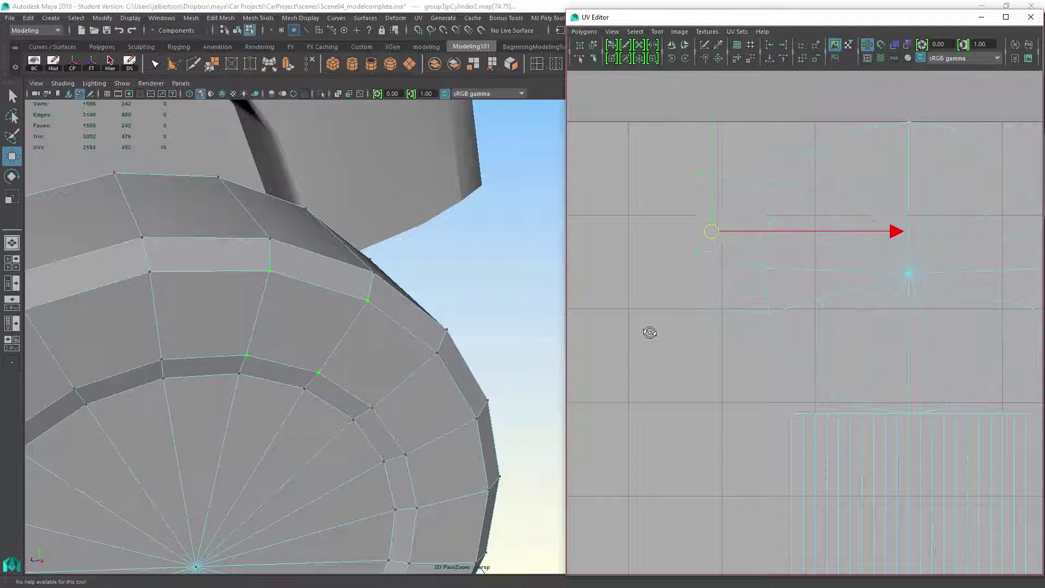
drag(869, 239, 885, 238)
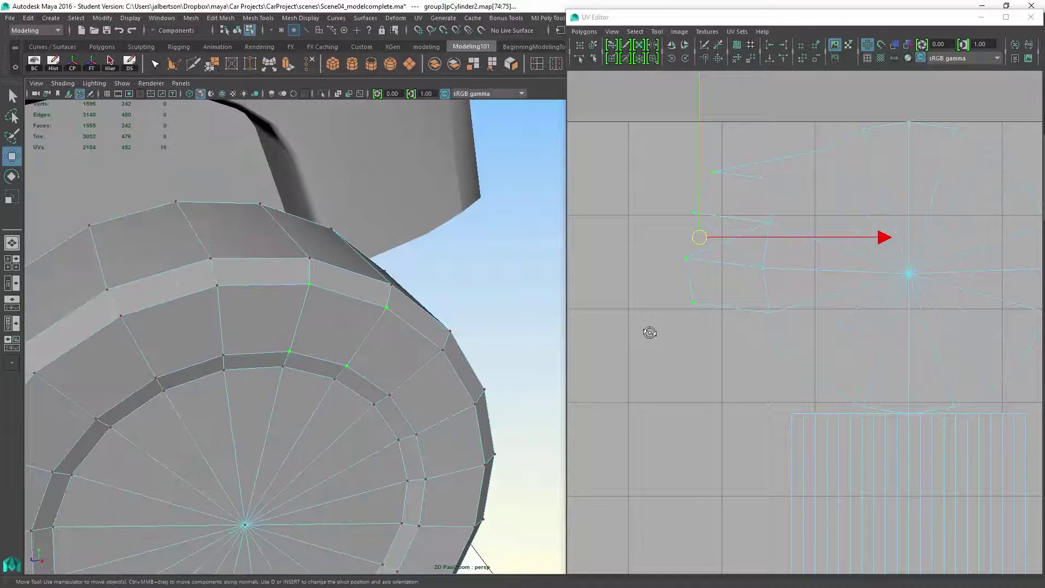
scroll(650, 333, down, 3)
scroll(650, 333, down, 3)
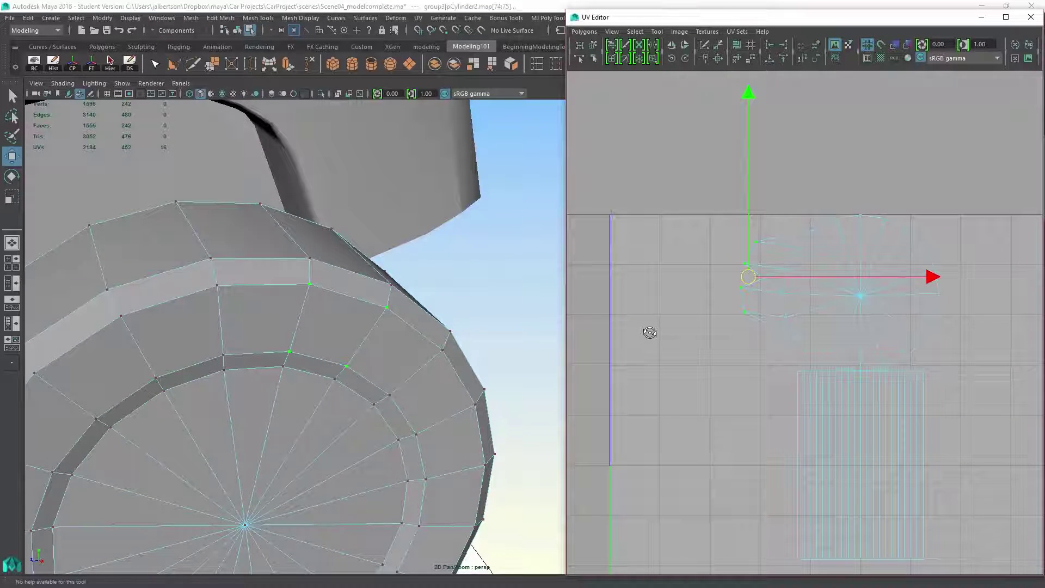
scroll(651, 333, up, 2)
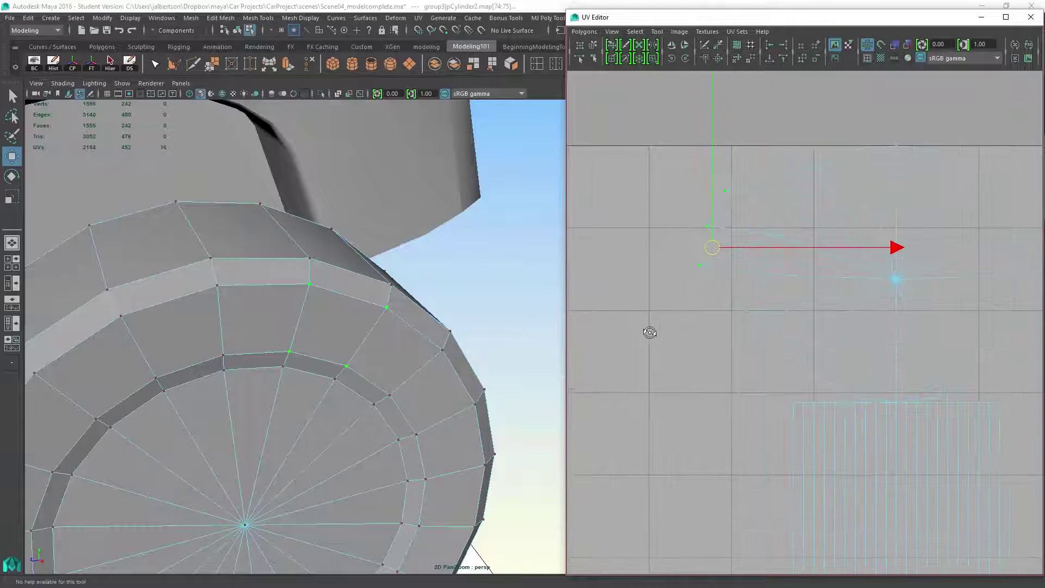
scroll(650, 332, down, 3)
scroll(650, 332, down, 2)
scroll(650, 332, down, 1)
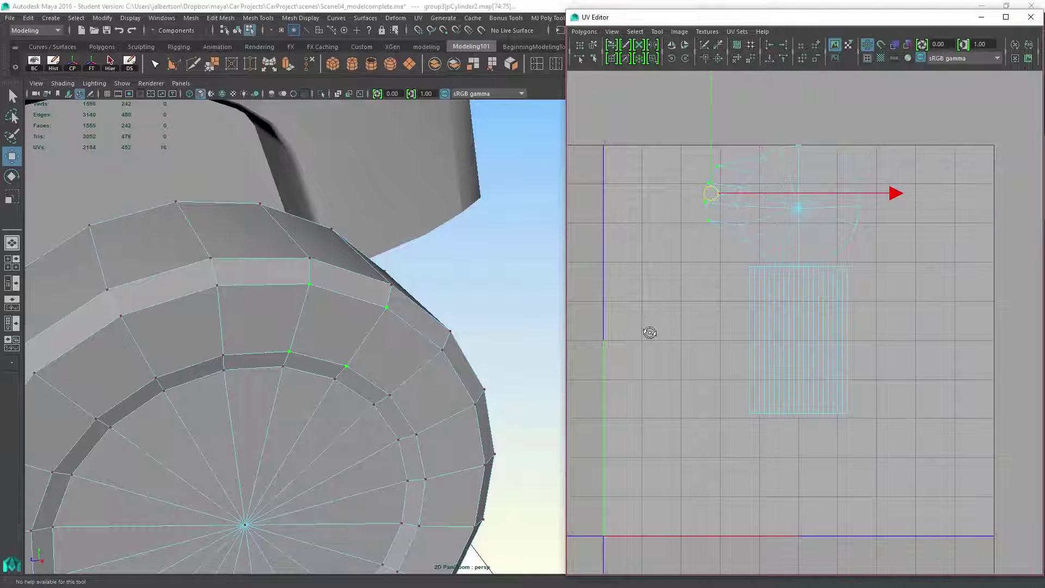
scroll(650, 333, up, 1)
scroll(650, 332, up, 1)
scroll(650, 332, up, 1)
scroll(650, 333, up, 1)
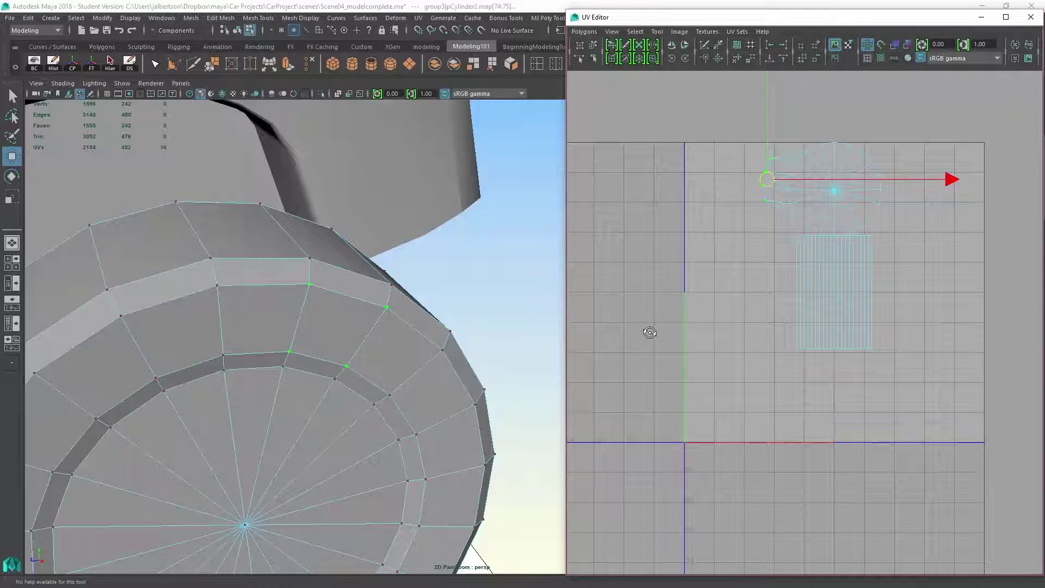
scroll(650, 332, down, 1)
scroll(651, 333, down, 1)
scroll(650, 332, down, 2)
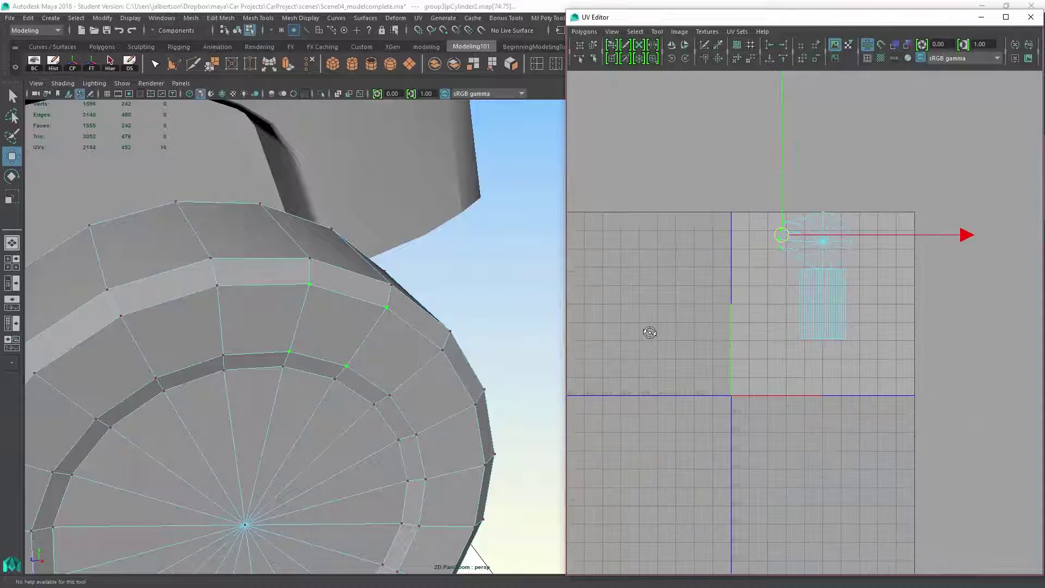
alt+middle_drag(651, 333, 650, 333)
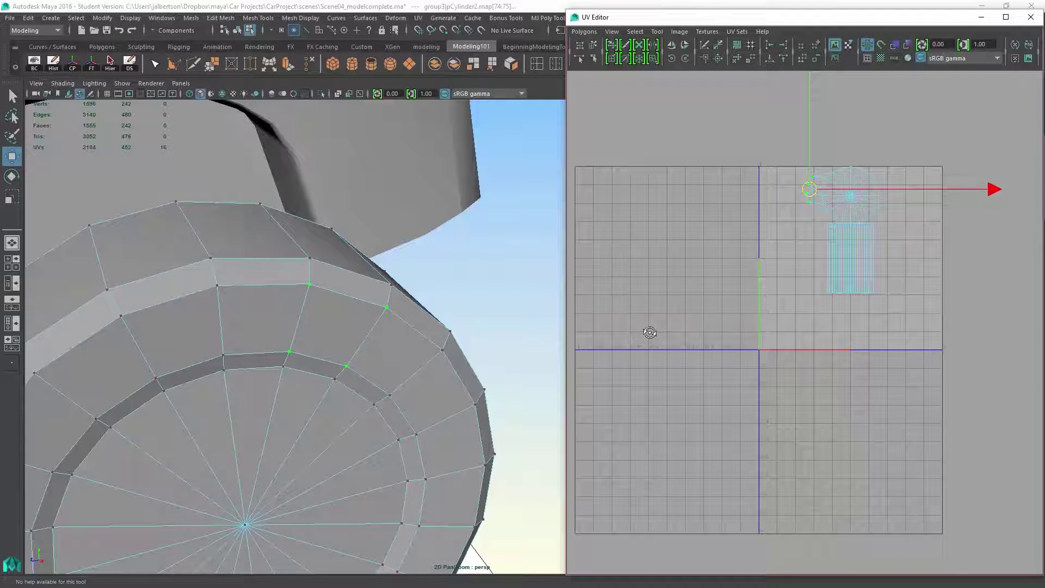
scroll(293, 334, down, 3)
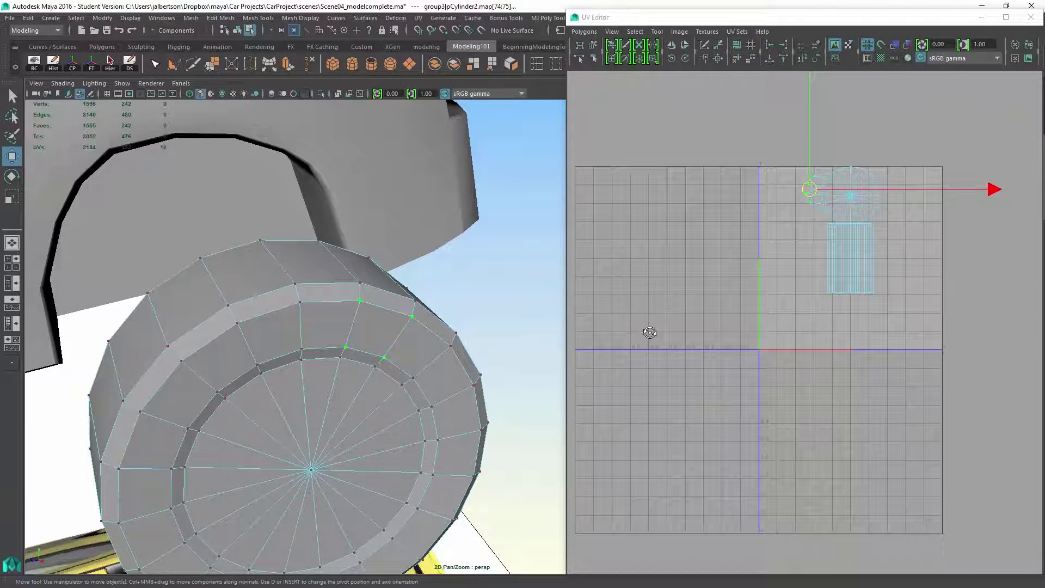
scroll(649, 333, up, 3)
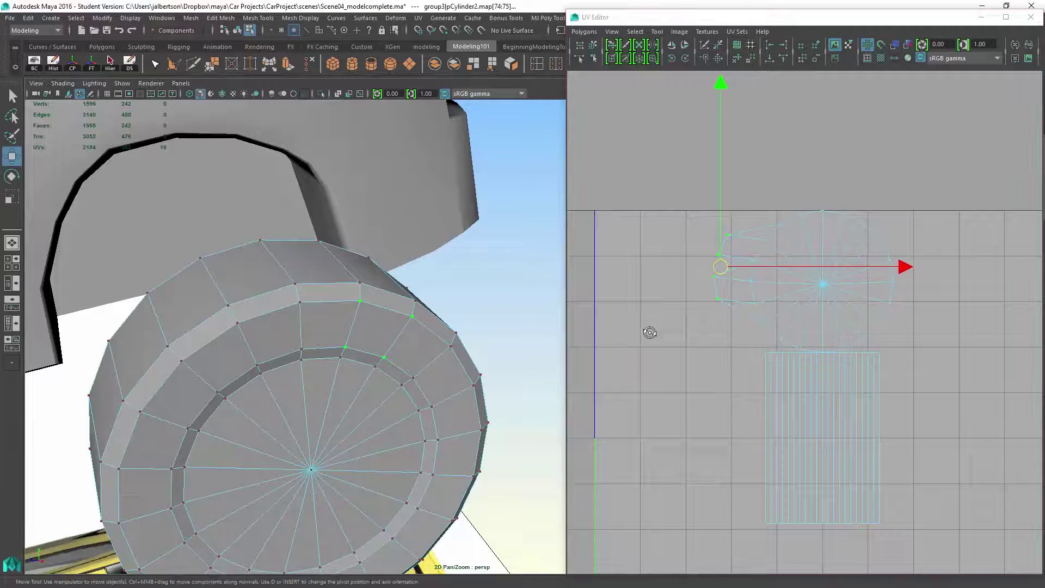
- Select the wheel cap's UVs and grow the selection to the full ring
alt+drag(286, 326, 326, 344)
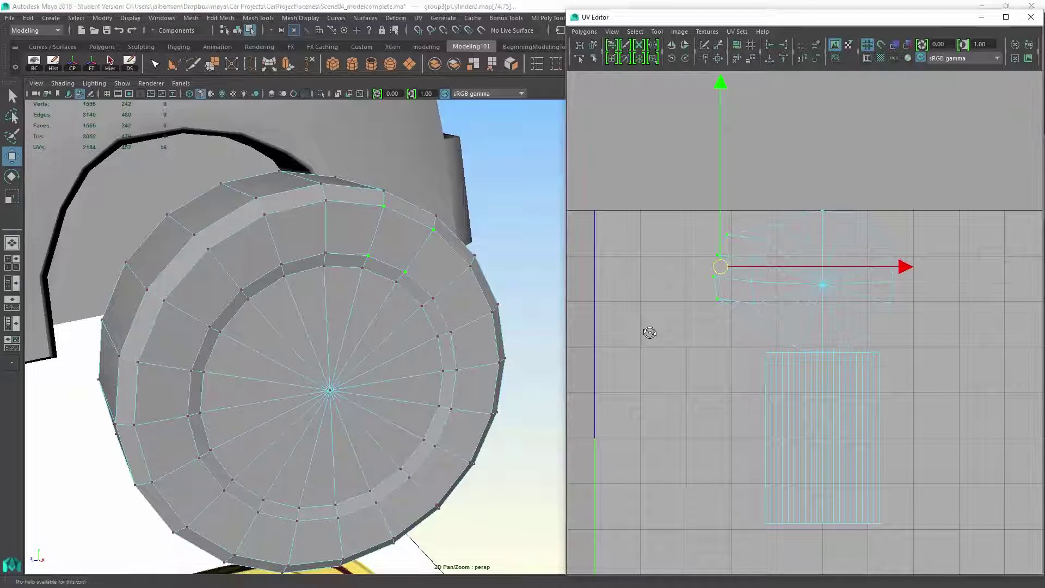
scroll(650, 332, up, 1)
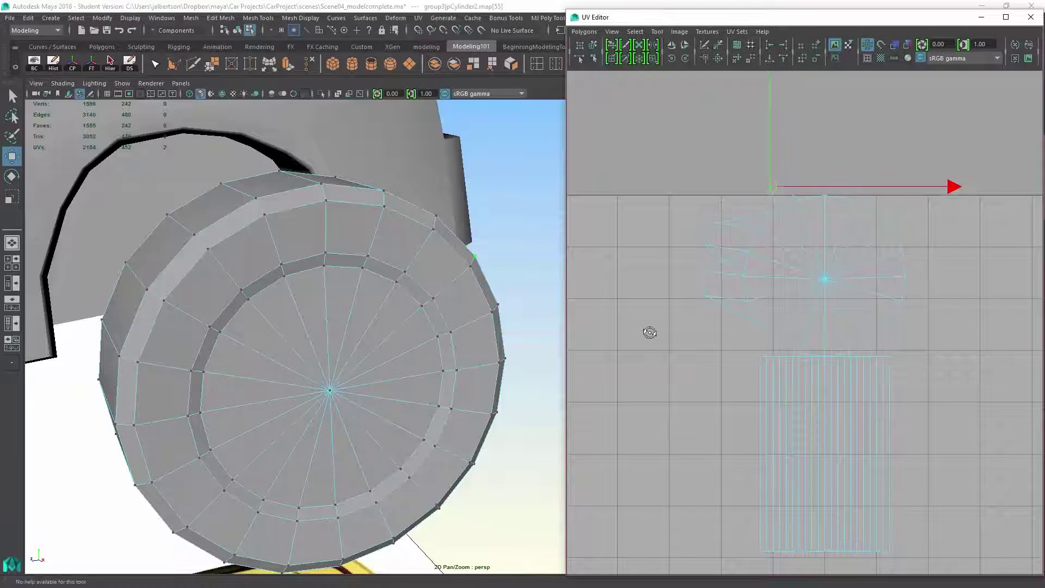
click(825, 195)
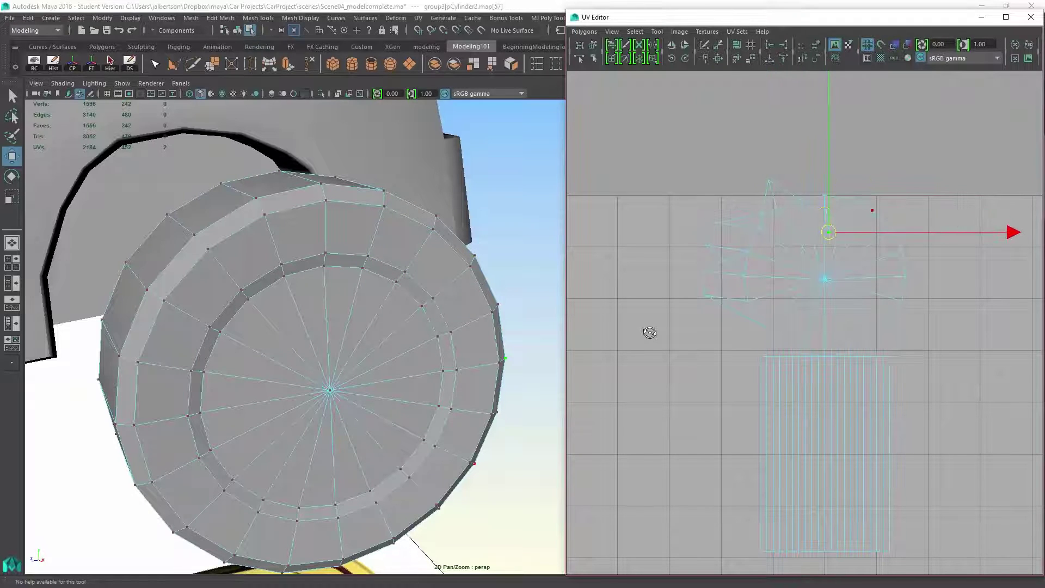
mouse_move(826, 195)
mouse_down()
mouse_move(815, 165)
mouse_move(824, 277)
mouse_move(811, 259)
mouse_move(825, 279)
mouse_up()
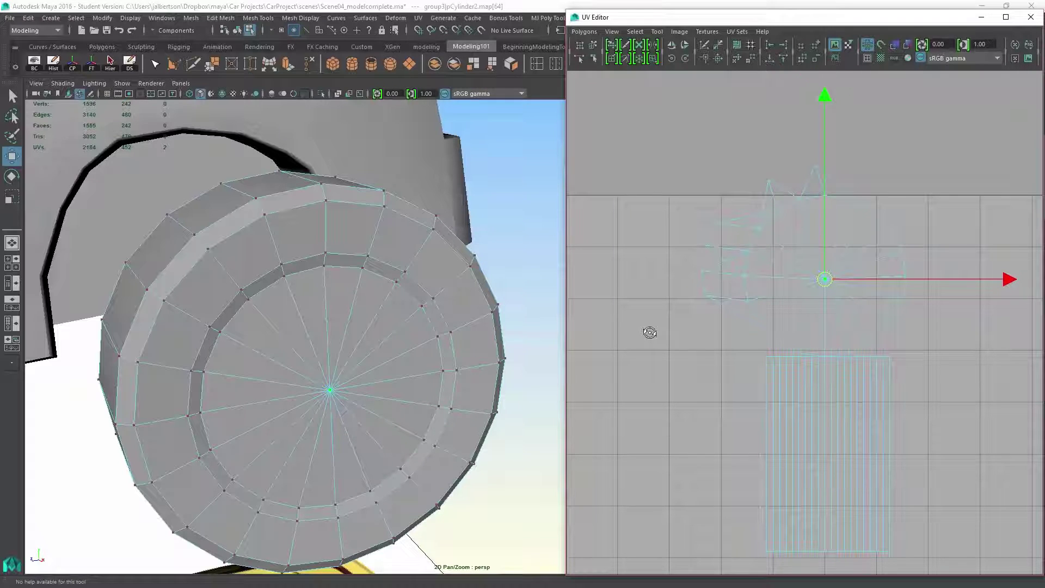
key(shift+period)
key(shift+period)
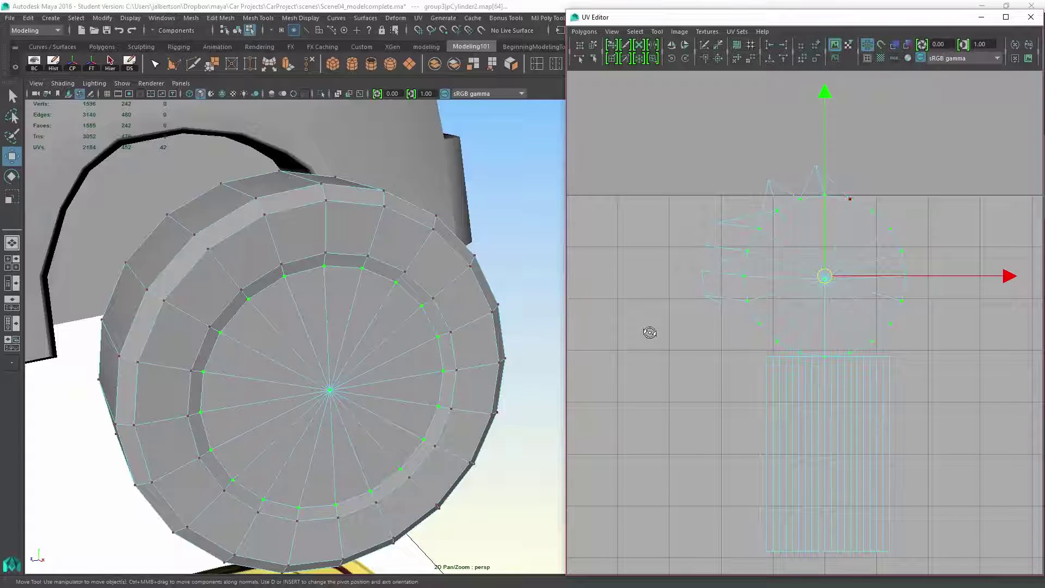
- Scale the cap UV ring down and move it up-right beyond the grid's top edge
key(r)
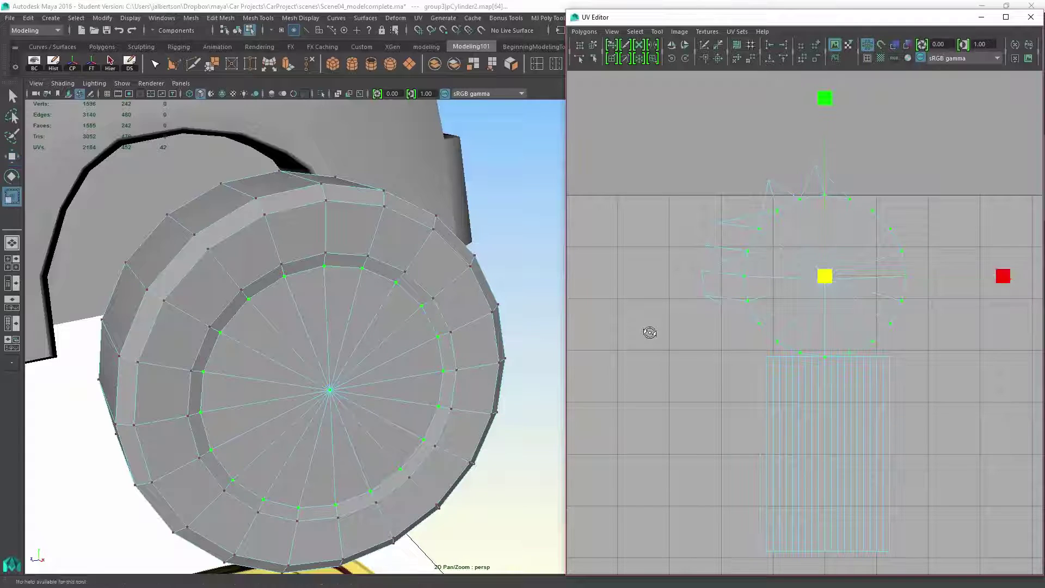
drag(825, 276, 787, 276)
drag(967, 276, 947, 277)
key(w)
drag(825, 276, 955, 204)
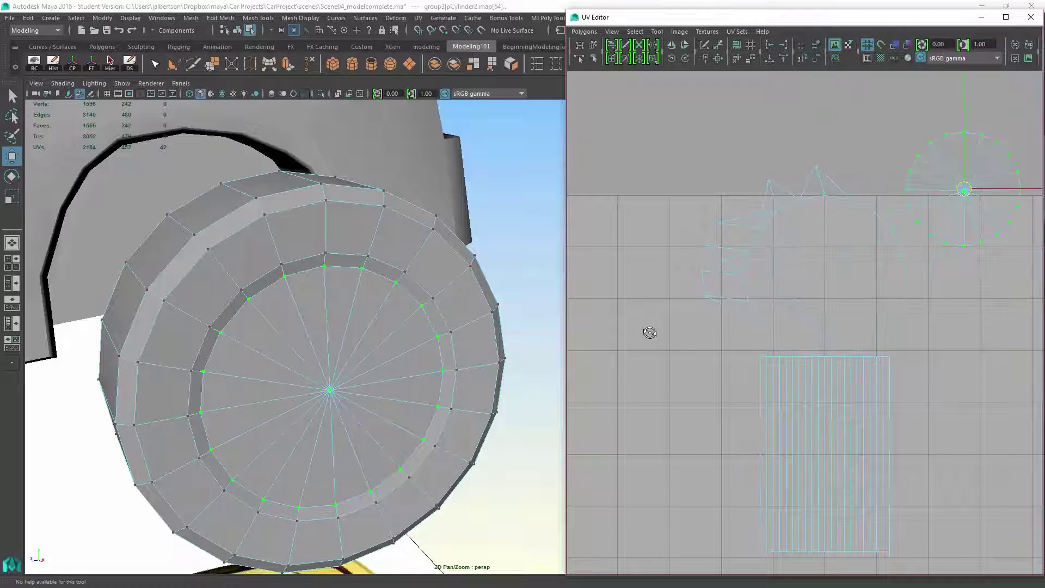
scroll(649, 333, down, 2)
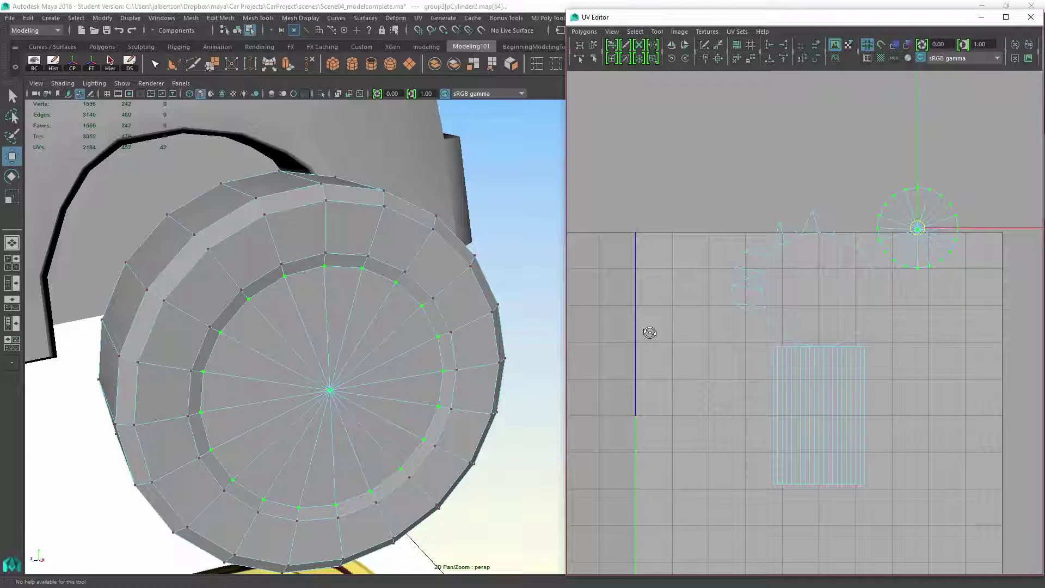
right_click(910, 205)
key(ctrl+F11)
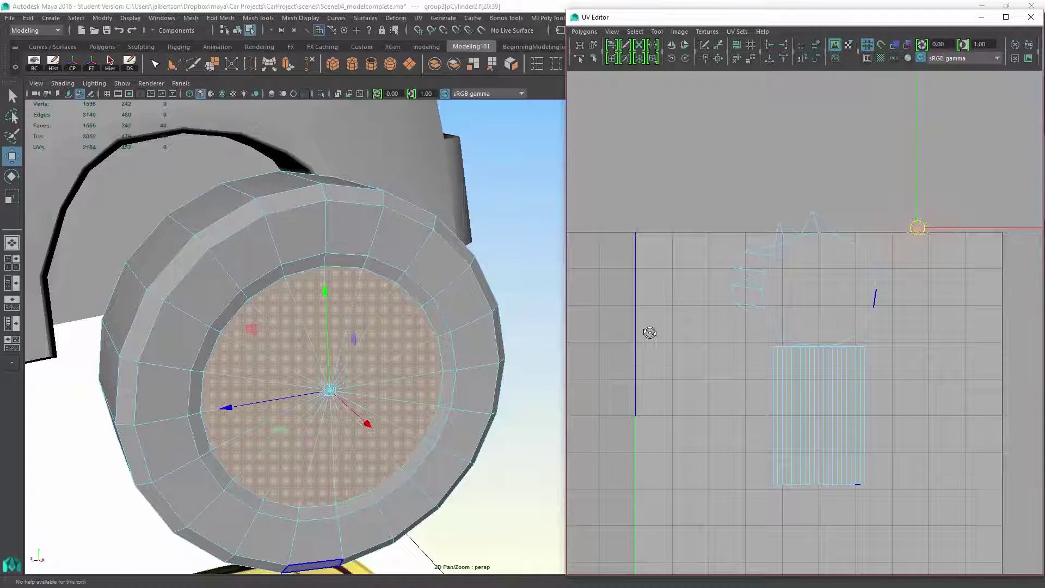
key(ctrl+shift+i)
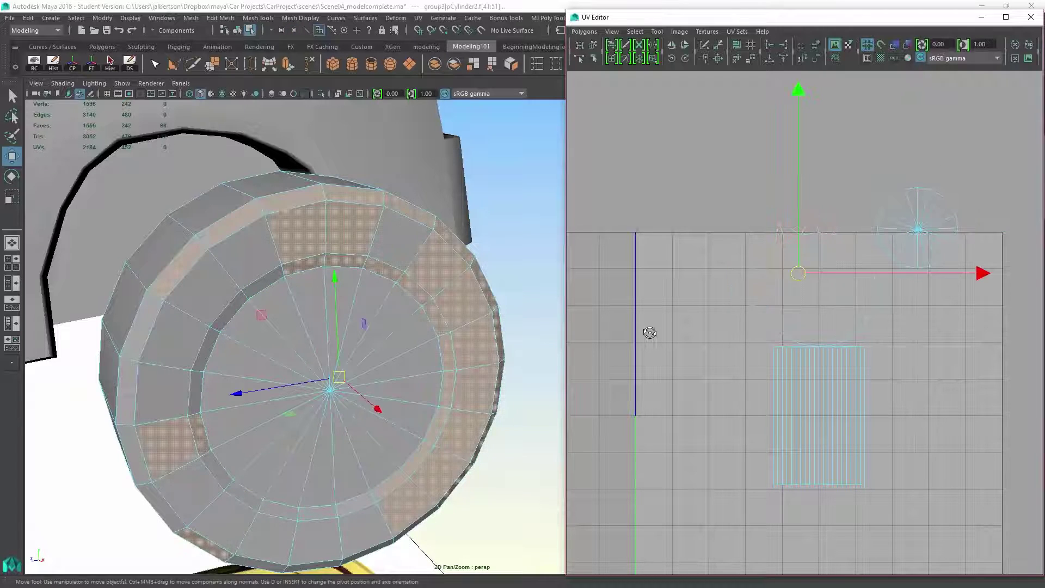
scroll(649, 332, up, 1)
scroll(649, 333, up, 1)
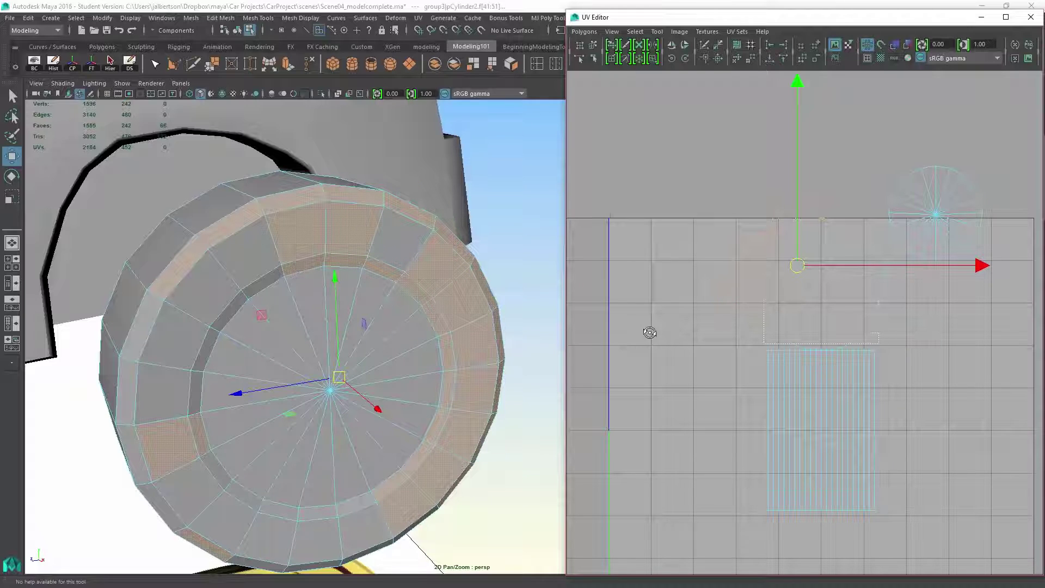
key(shift+period)
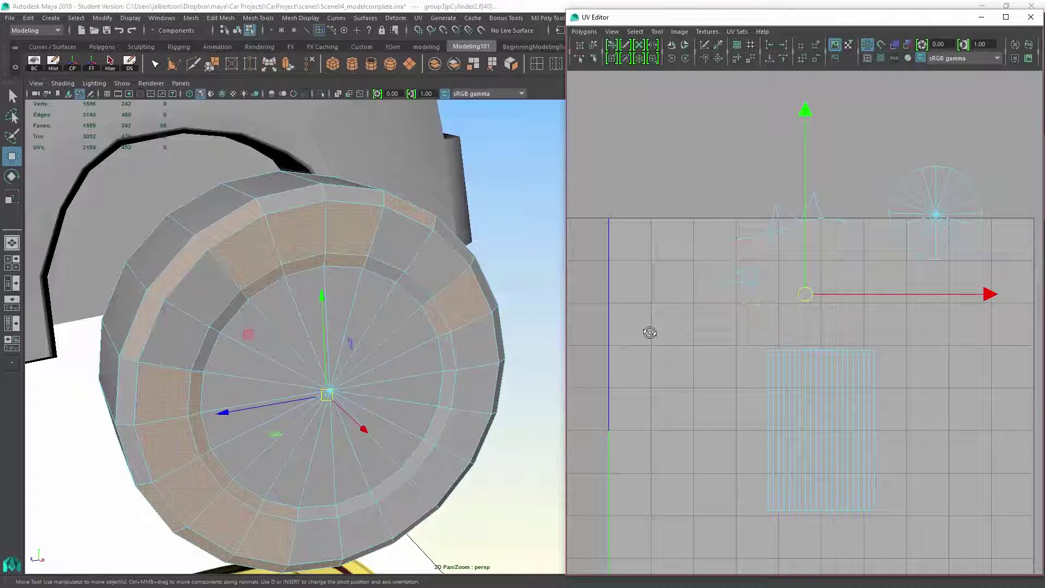
alt+drag(326, 391, 241, 360)
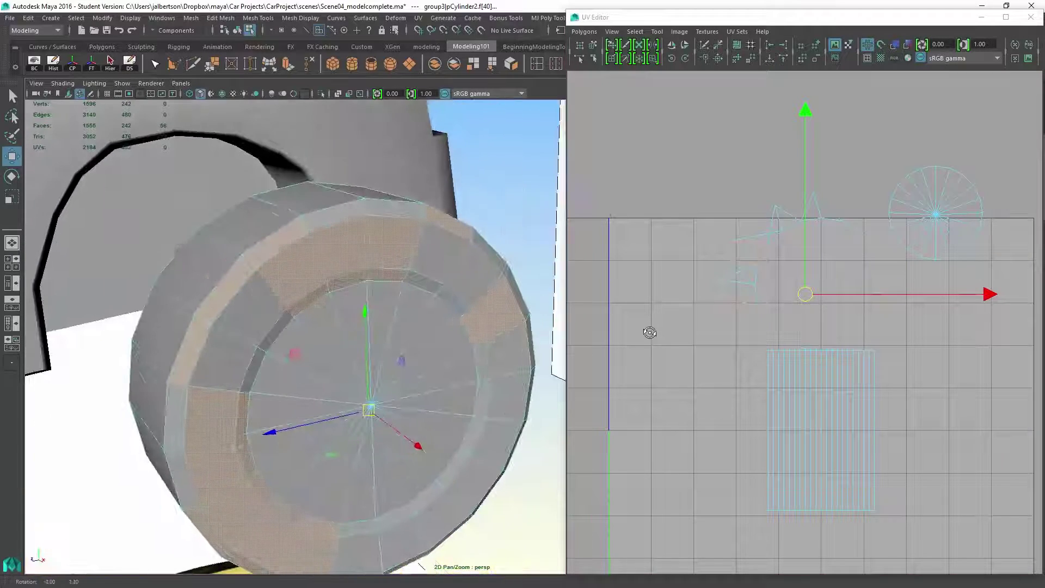
scroll(649, 332, up, 1)
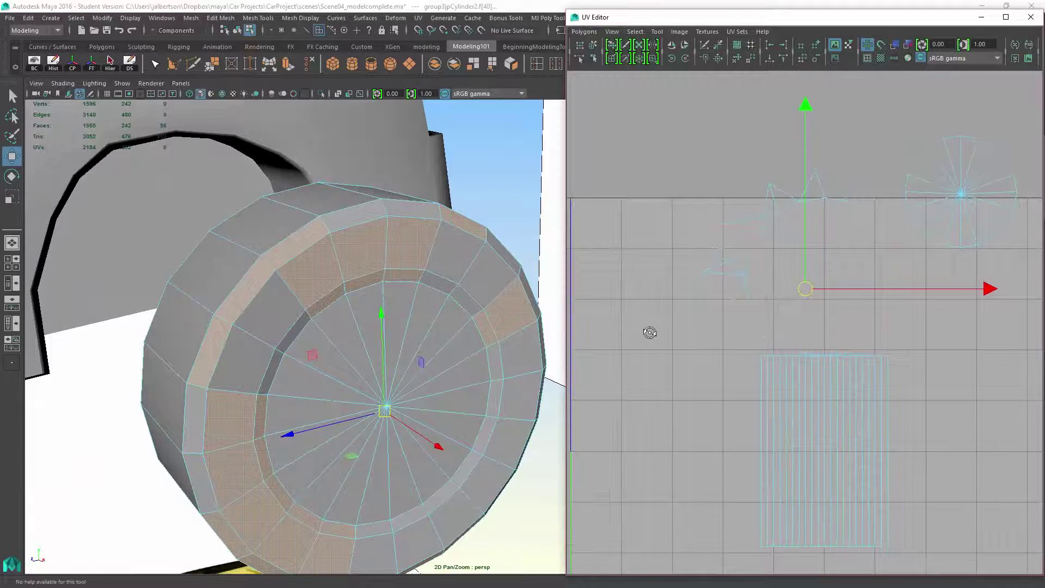
click(649, 332)
key(ctrl+z)
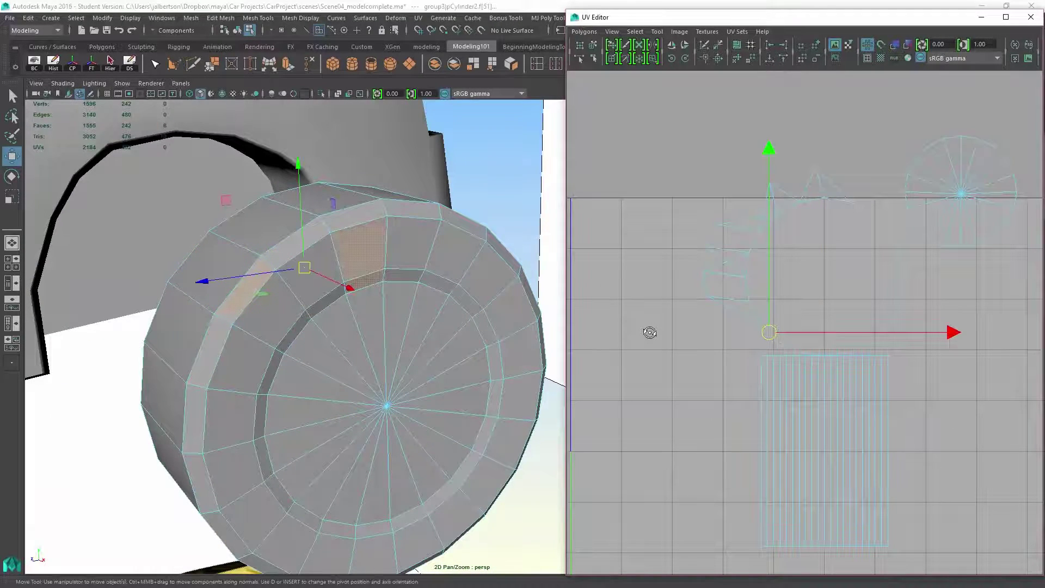
mouse_move(327, 327)
alt+mouse_down()
mouse_move(277, 310)
mouse_move(311, 302)
alt+mouse_up()
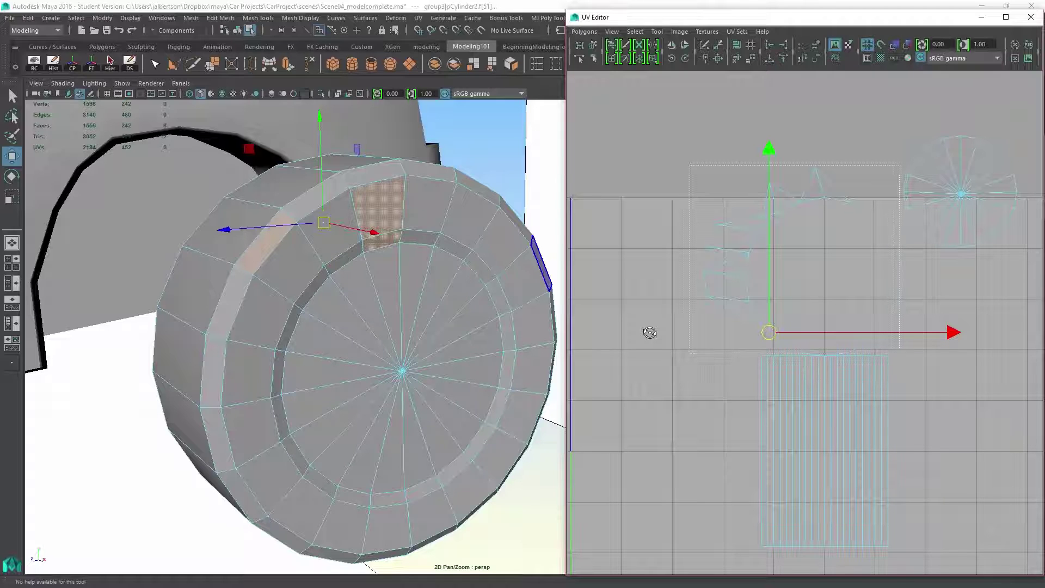
click(648, 332)
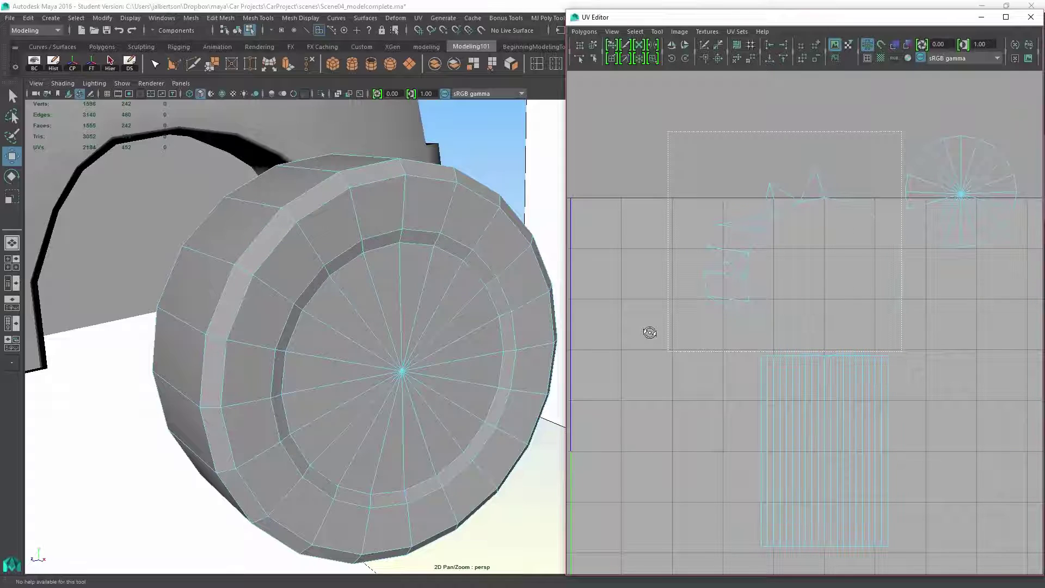
- Reselect the wheel's front rim face ring and grow it inward by two rings
key(ctrl+z)
right_click(733, 188)
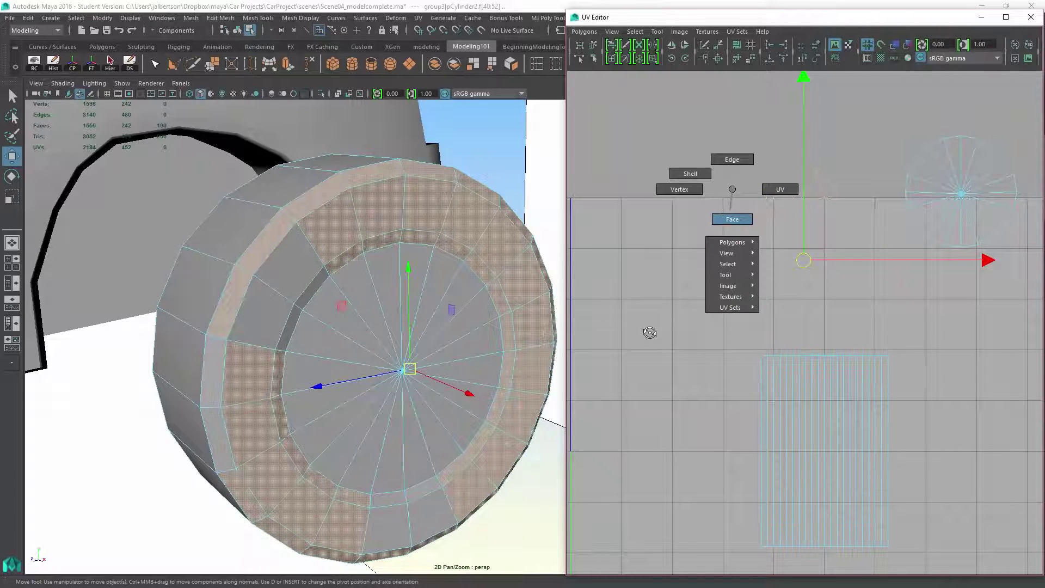
click(650, 332)
right_click(730, 236)
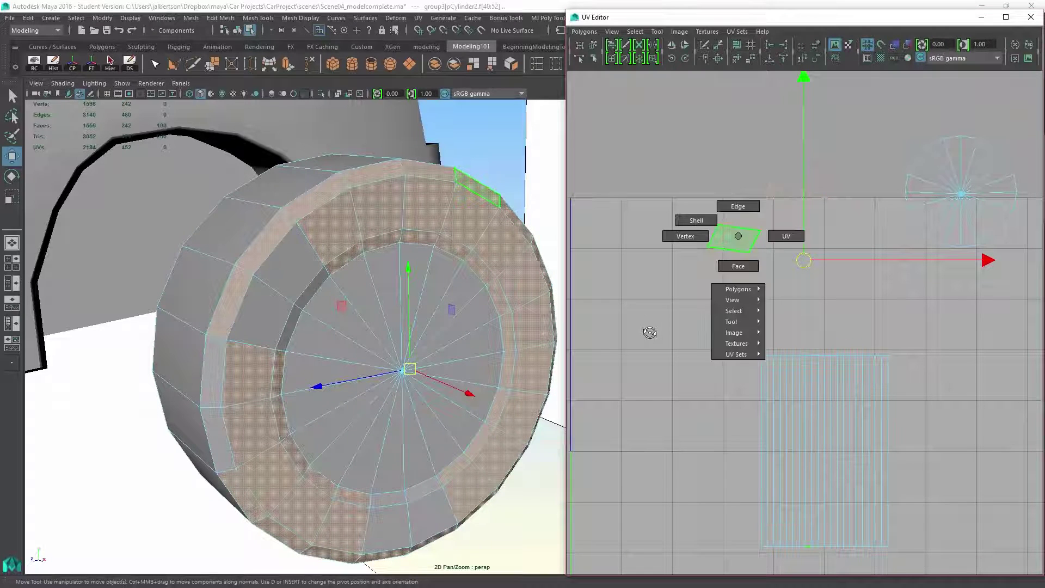
click(731, 236)
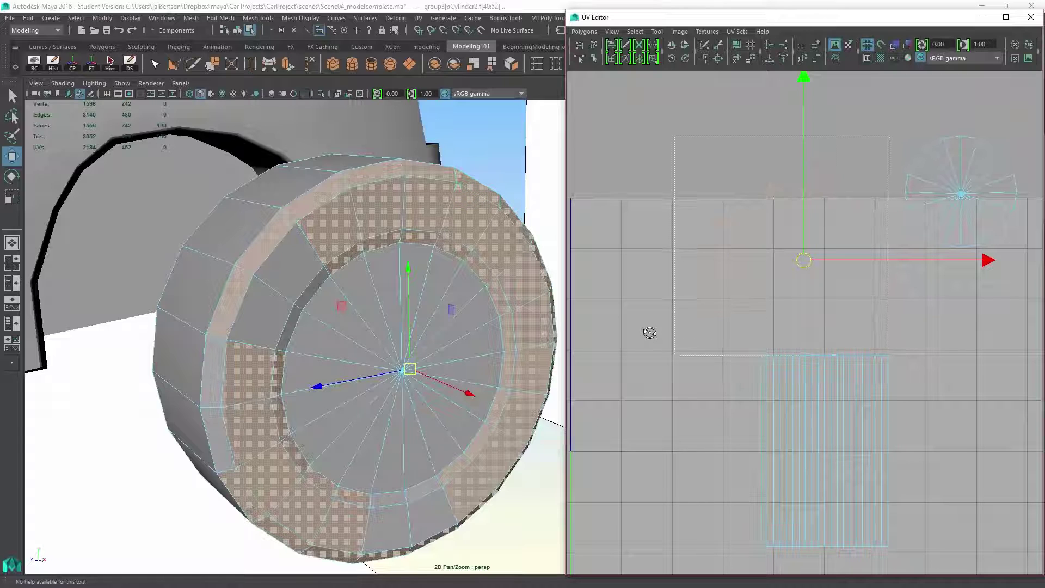
key(shift+period)
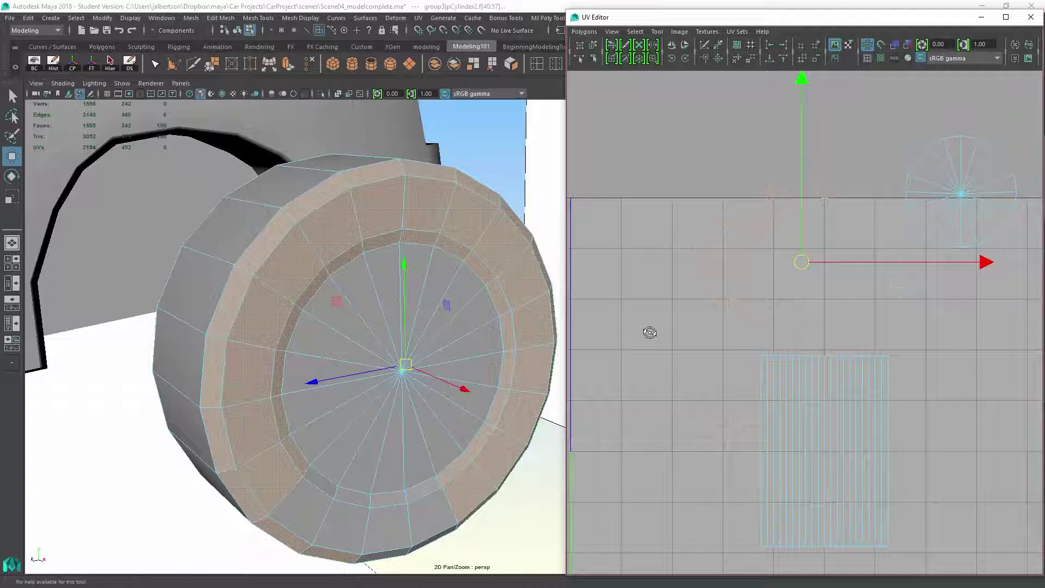
key(shift+period)
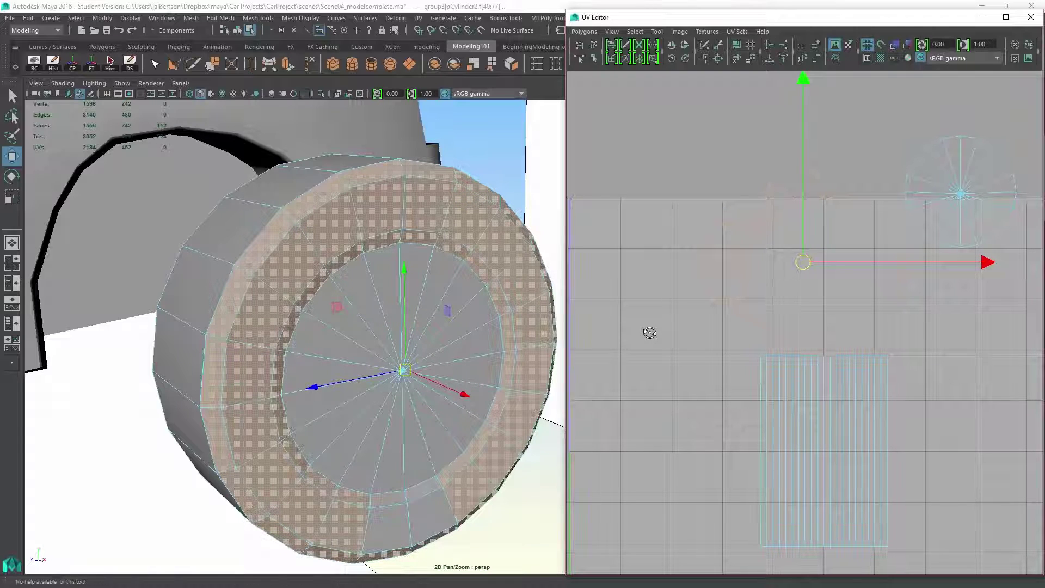
- Tumble the view around the wheel until it faces the wheel end-on
alt+middle_drag(649, 333, 632, 321)
alt+drag(294, 327, 294, 245)
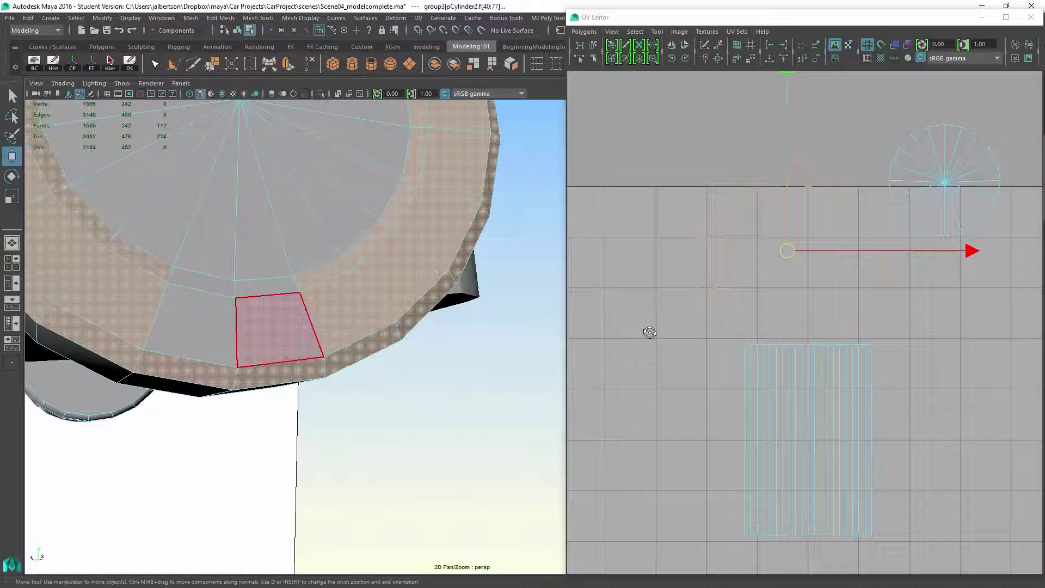
scroll(650, 333, up, 2)
scroll(649, 332, up, 1)
scroll(649, 333, down, 1)
click(278, 327)
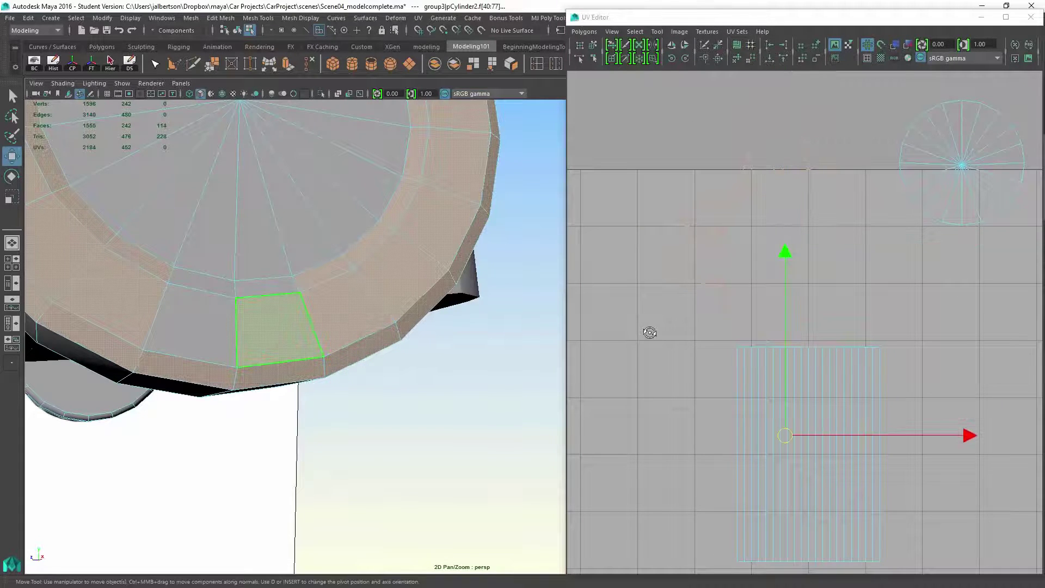
scroll(649, 333, down, 1)
scroll(649, 332, down, 1)
scroll(650, 332, down, 1)
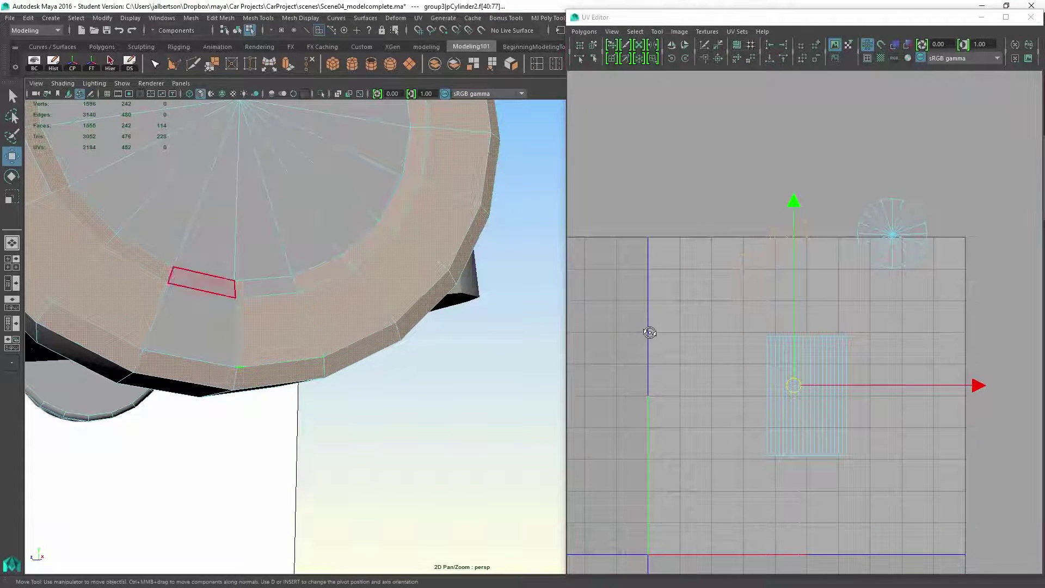
alt+drag(270, 285, 343, 245)
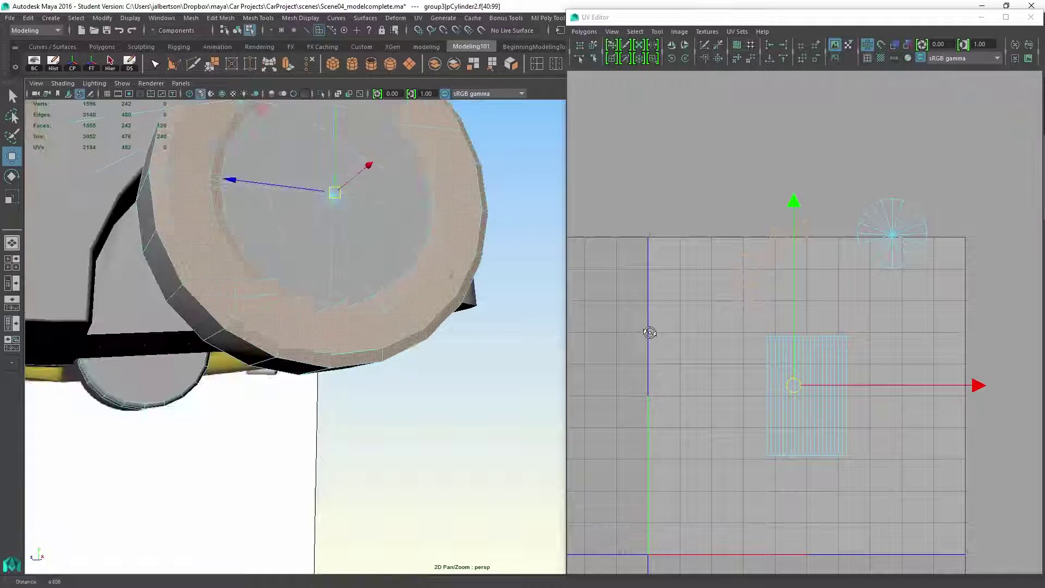
alt+drag(294, 326, 343, 311)
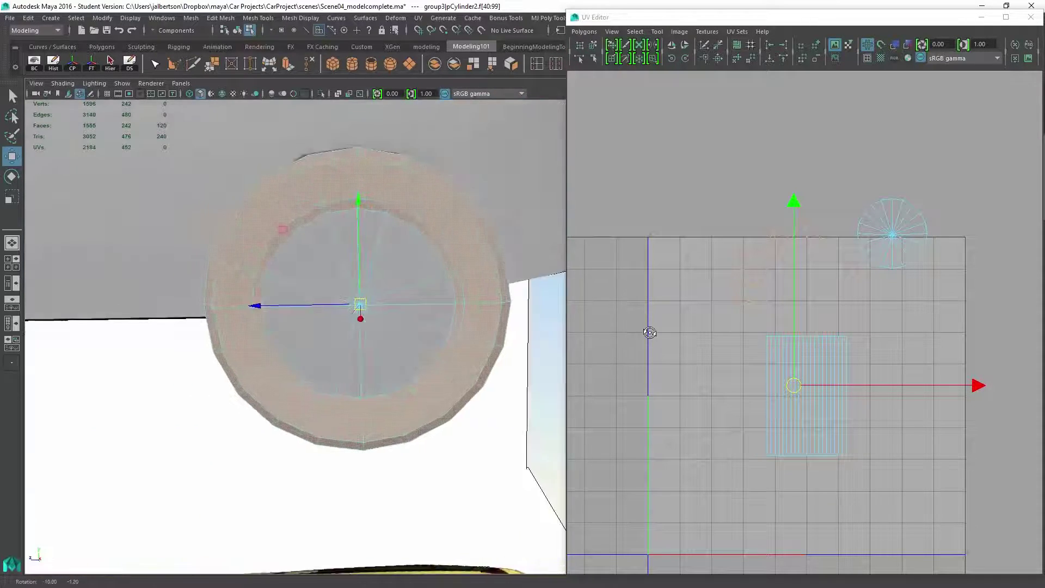
alt+drag(649, 332, 650, 332)
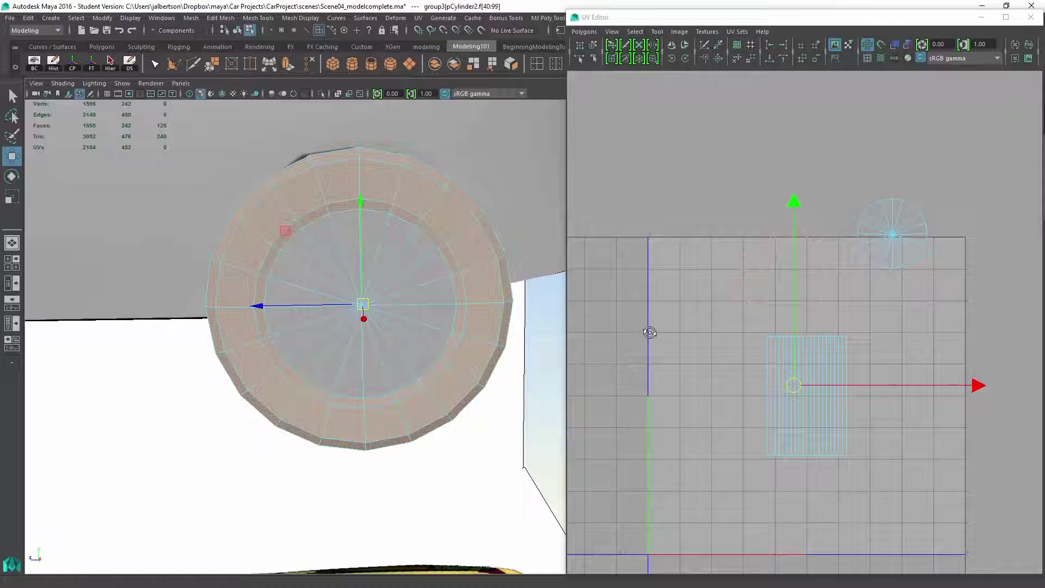
drag(735, 17, 735, 71)
- Open Planar Mapping options with Bounding box fit and X-axis projection, then move the dialog aside
click(419, 17)
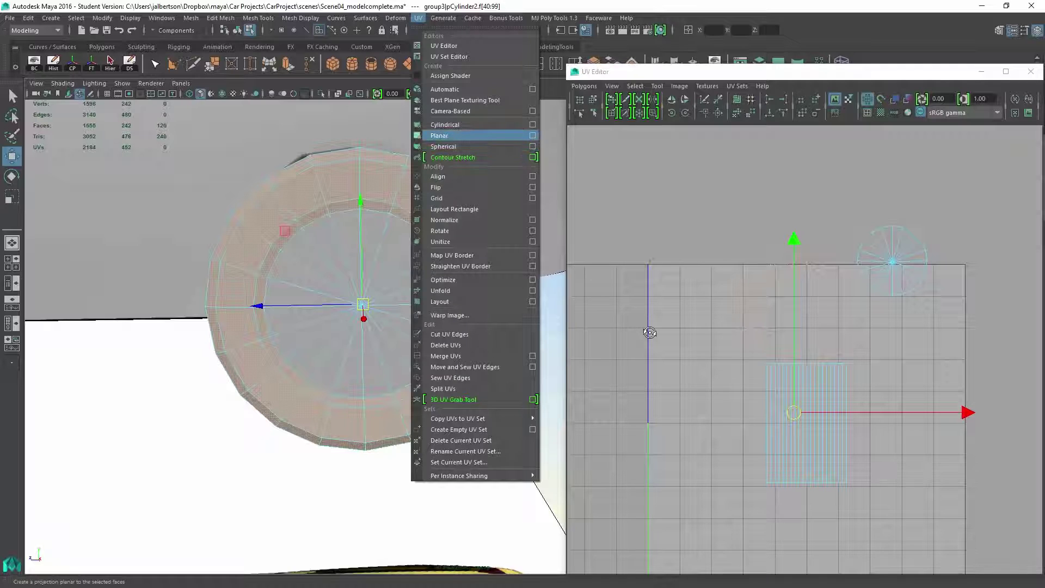
click(533, 135)
drag(653, 178, 728, 149)
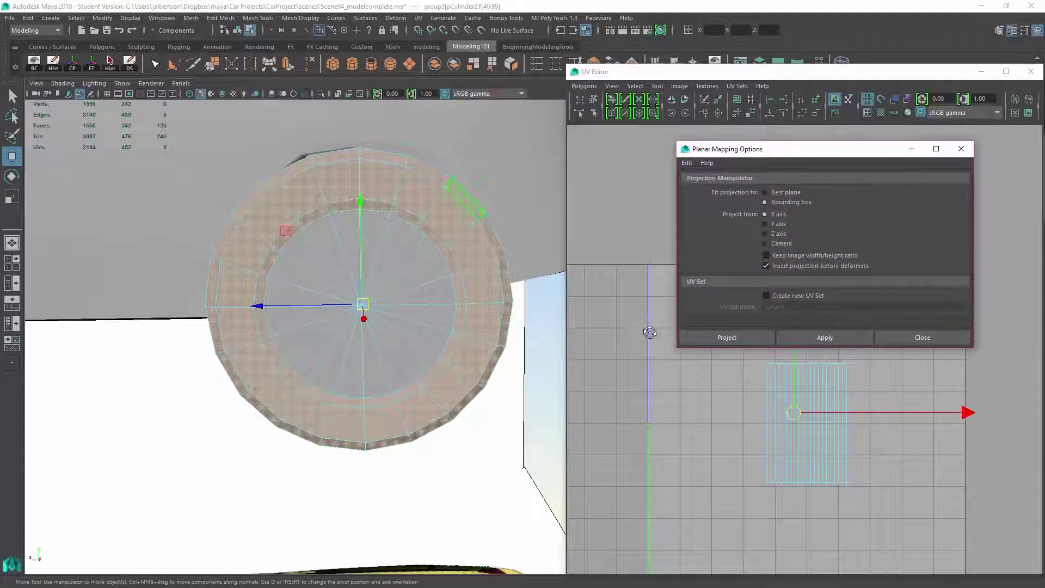
mouse_move(728, 148)
mouse_down()
mouse_move(795, 110)
mouse_move(794, 32)
mouse_move(773, 43)
mouse_up()
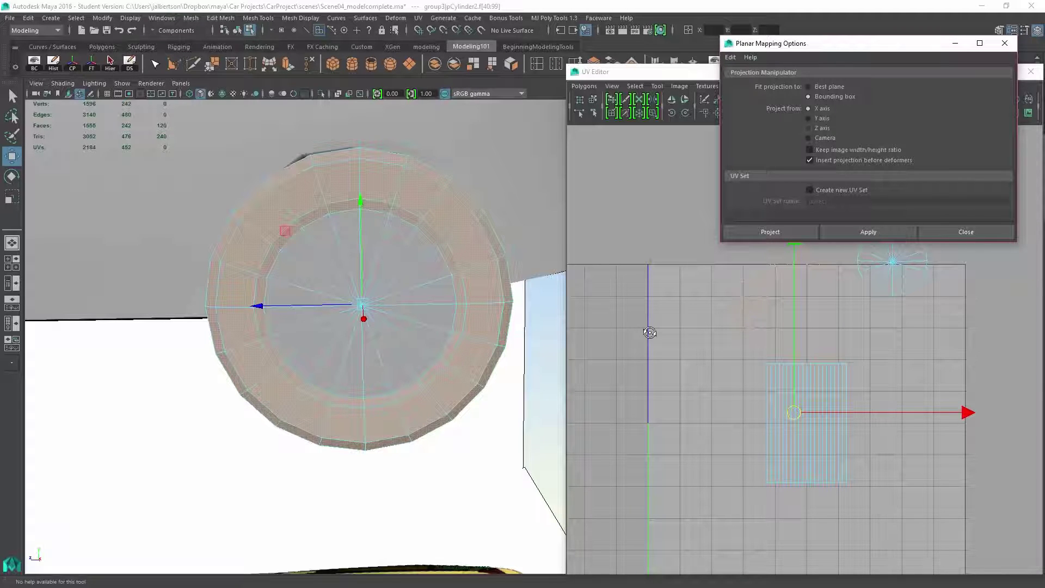
key(w)
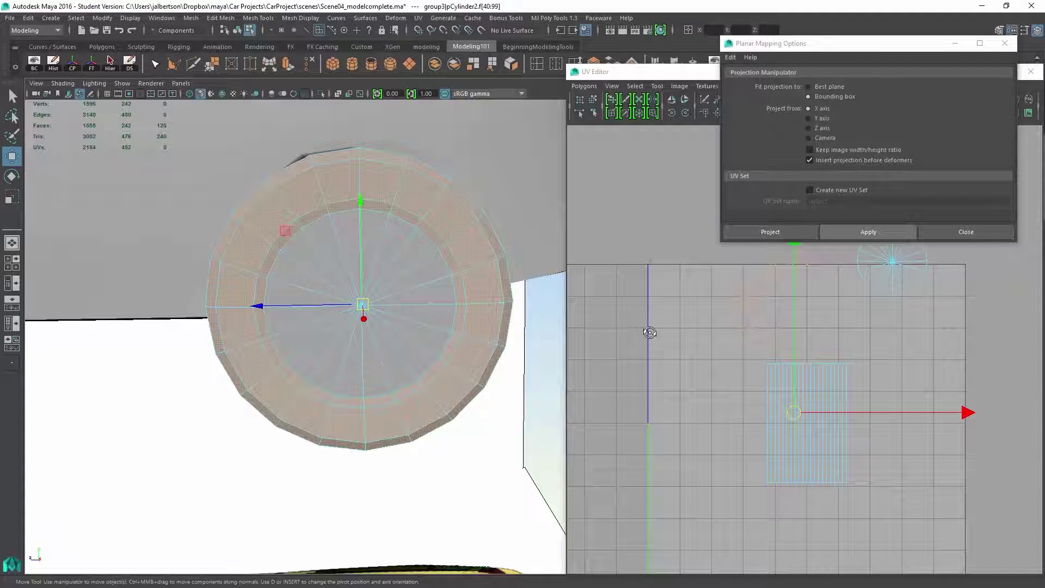
- Apply the X-axis planar projection, frame the resulting UVs and turn on Shade UVs
click(868, 233)
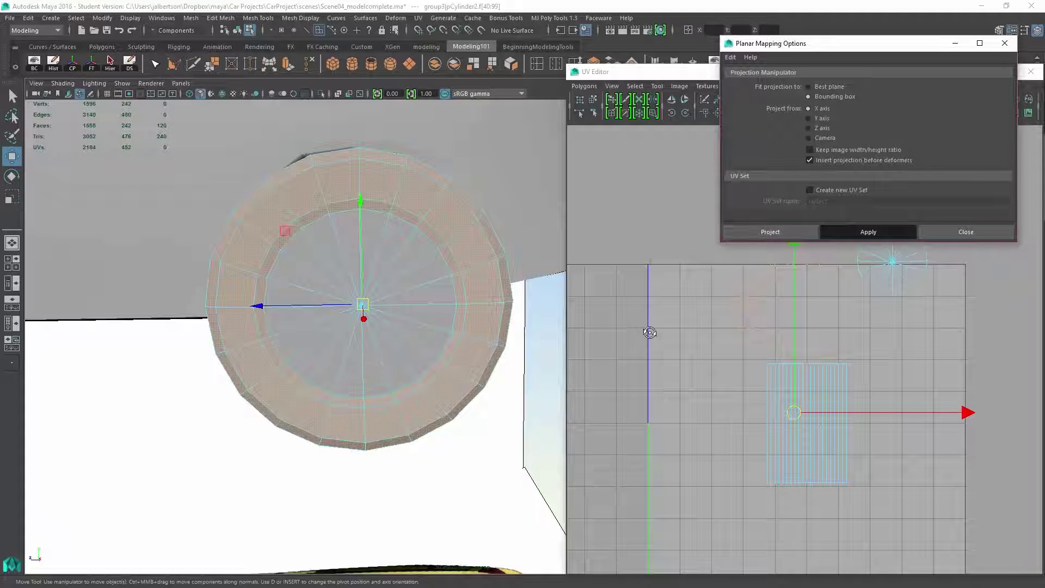
click(649, 333)
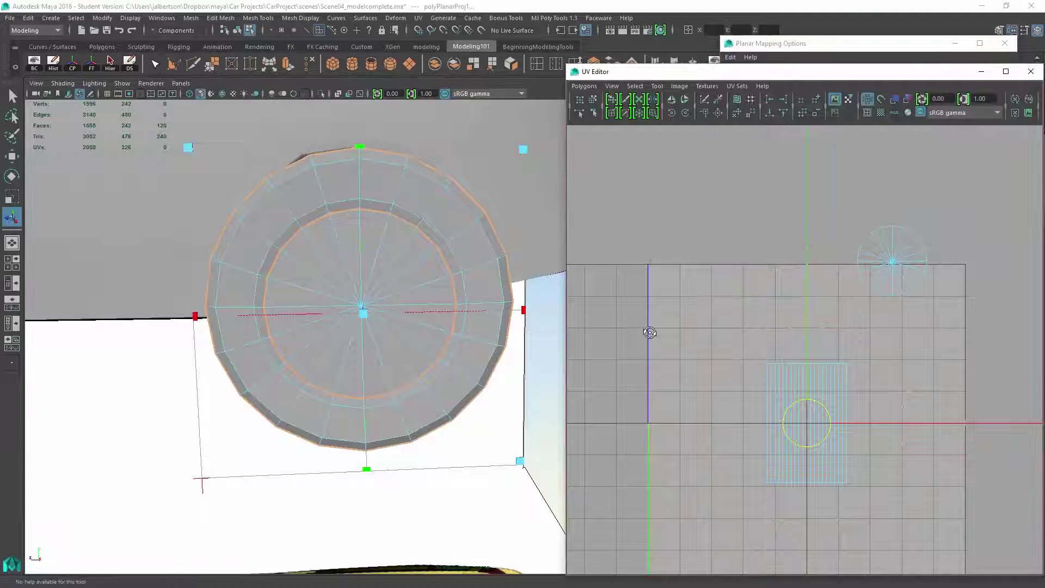
key(f)
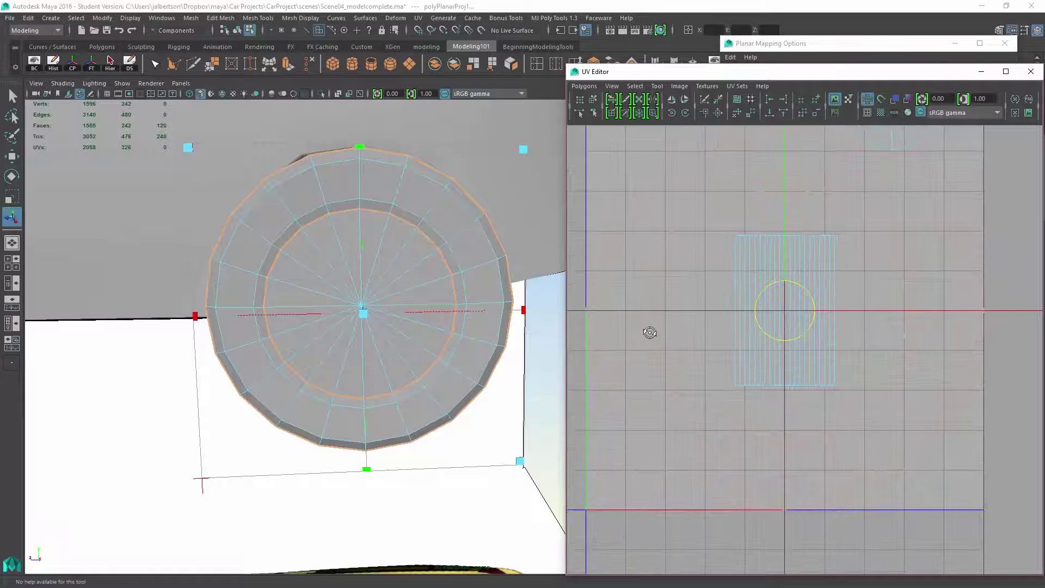
click(680, 86)
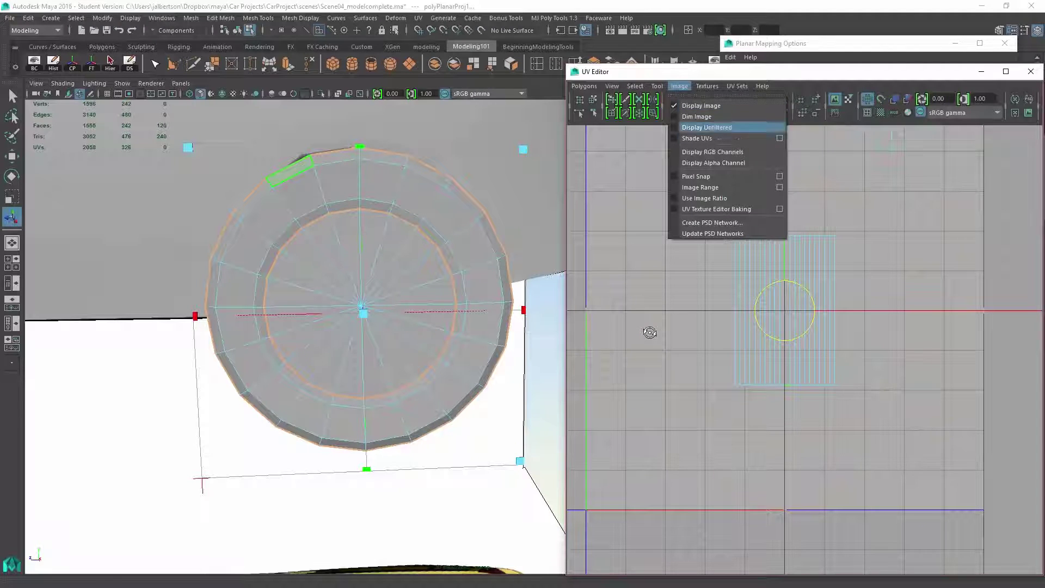
click(696, 138)
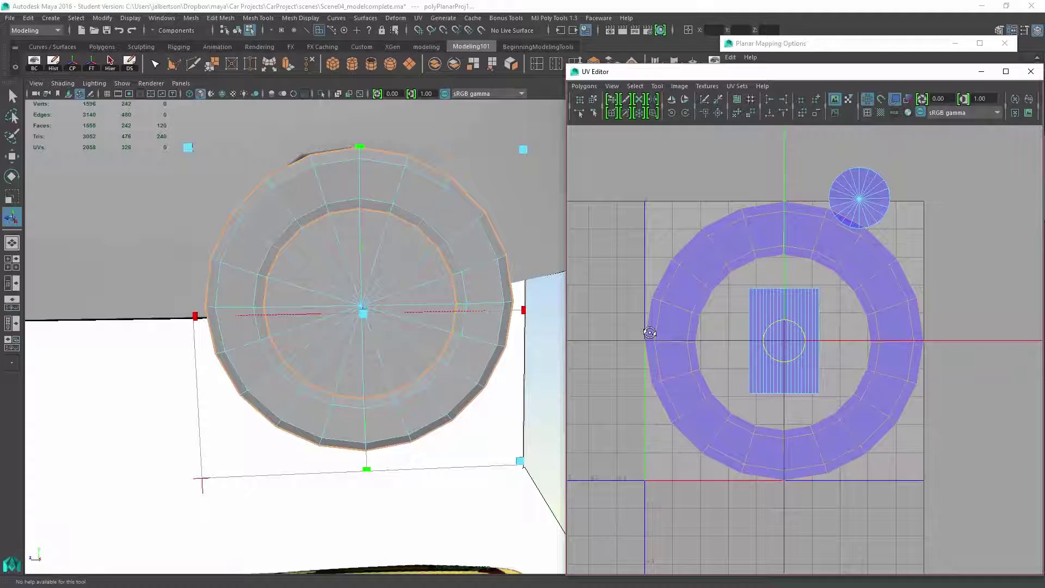
click(766, 231)
key(Right)
key(Right)
key(Right)
key(Right)
key(Right)
key(Right)
key(Right)
key(Right)
key(Right)
key(Right)
key(Right)
key(Right)
key(Right)
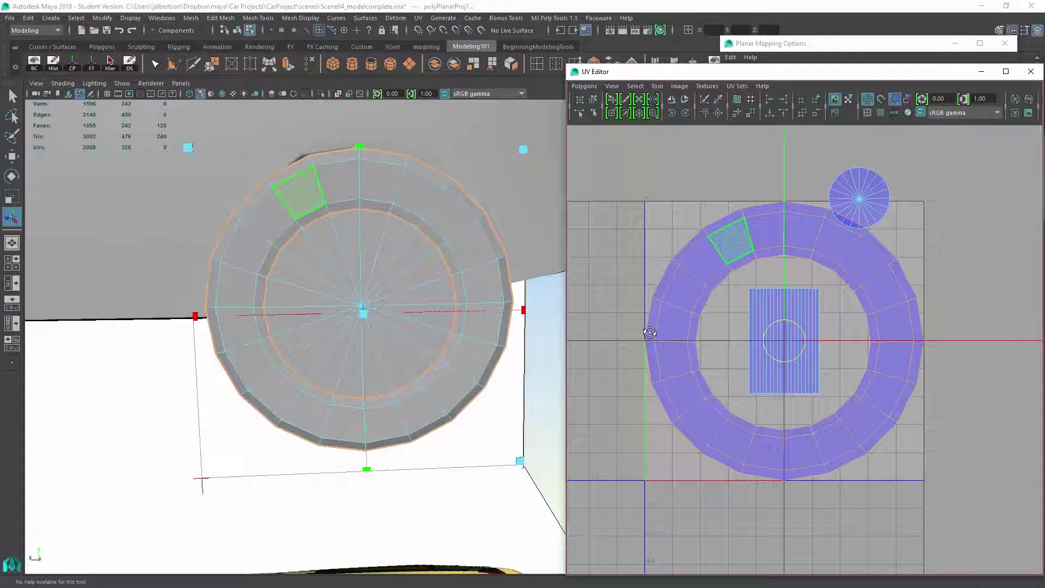
mouse_move(294, 327)
alt+mouse_down()
mouse_move(196, 335)
mouse_move(139, 314)
alt+mouse_up()
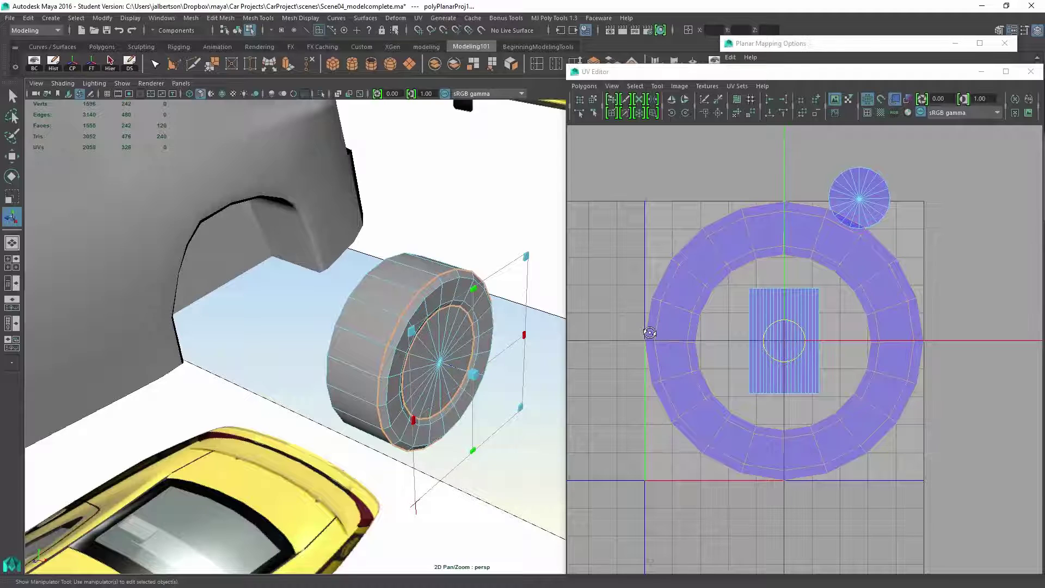
- Frame the ring shell and convert its face selection to UVs
click(649, 332)
scroll(648, 333, down, 2)
scroll(649, 333, down, 2)
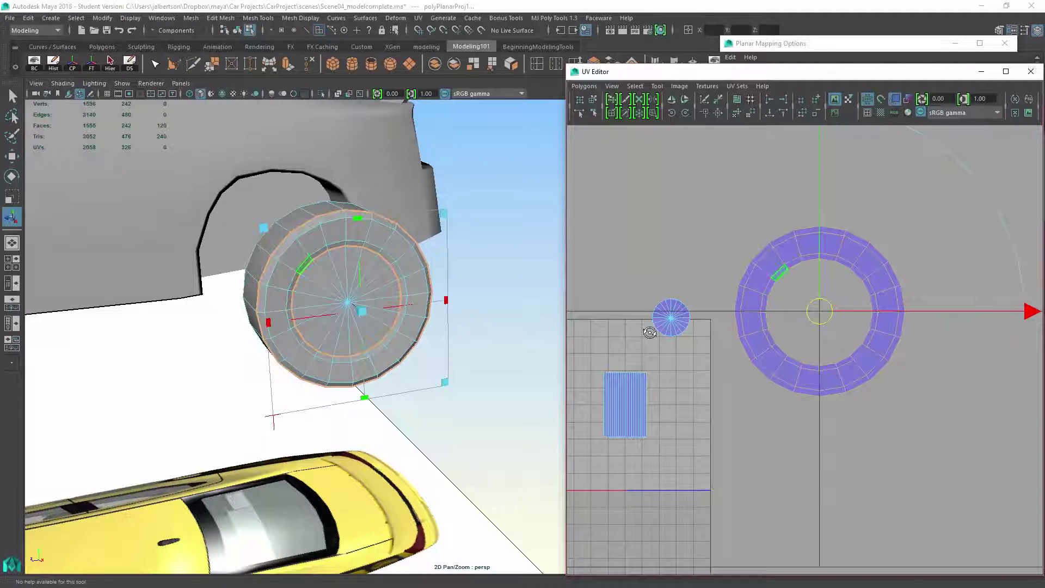
key(f)
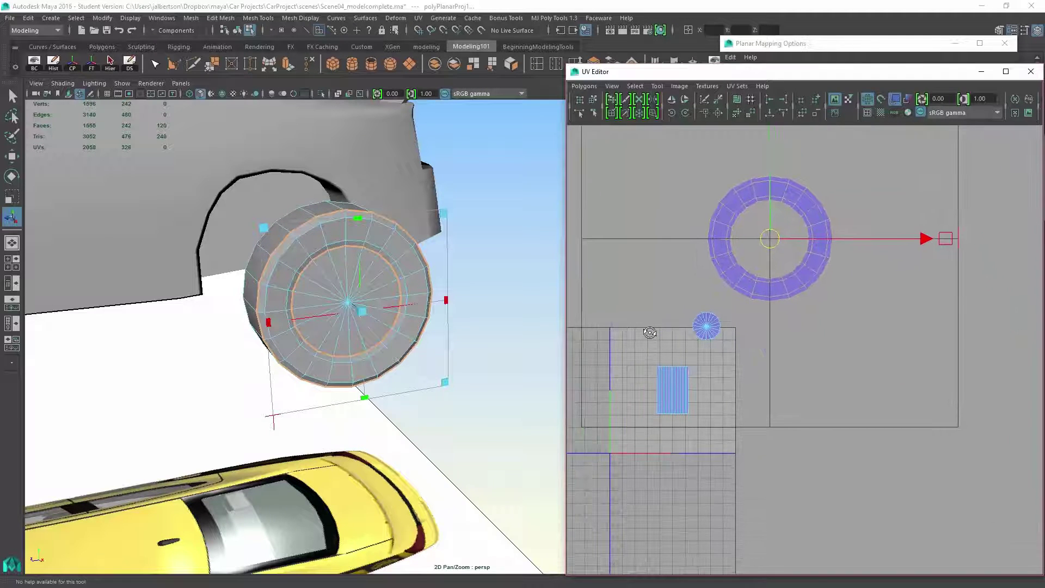
right_click(733, 215)
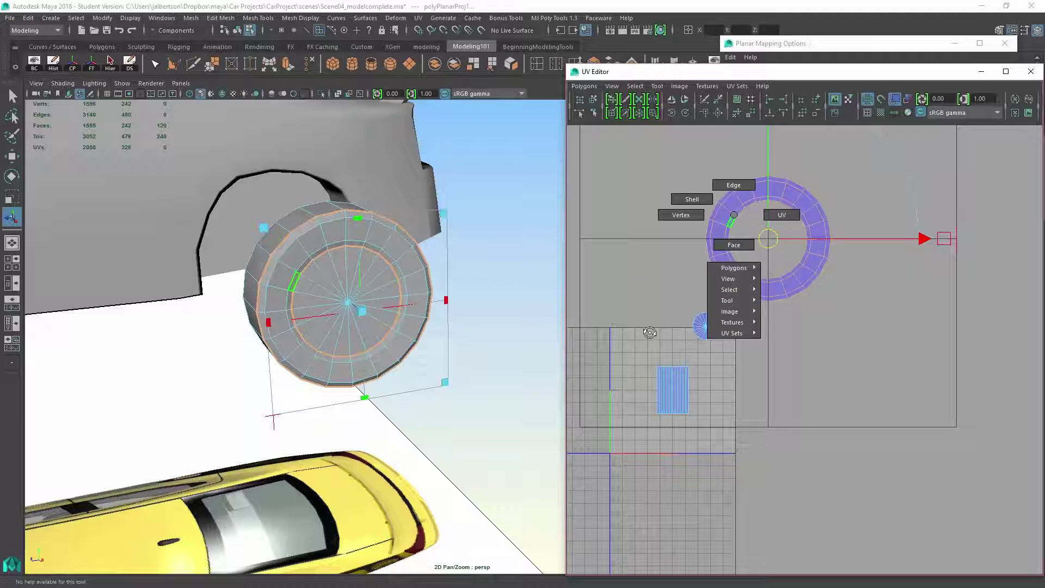
ctrl+right_click(733, 215)
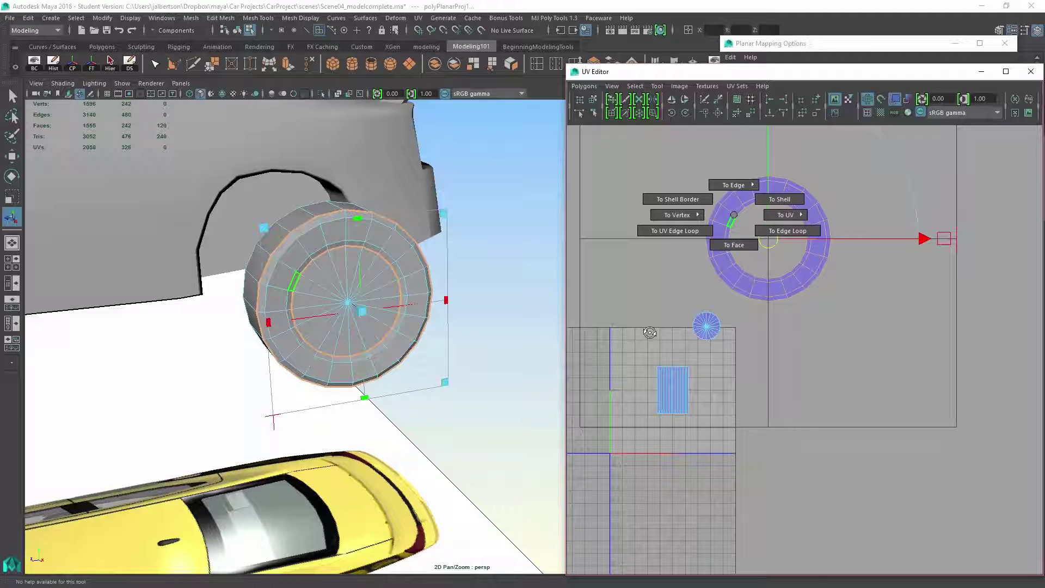
ctrl+right_click(733, 214)
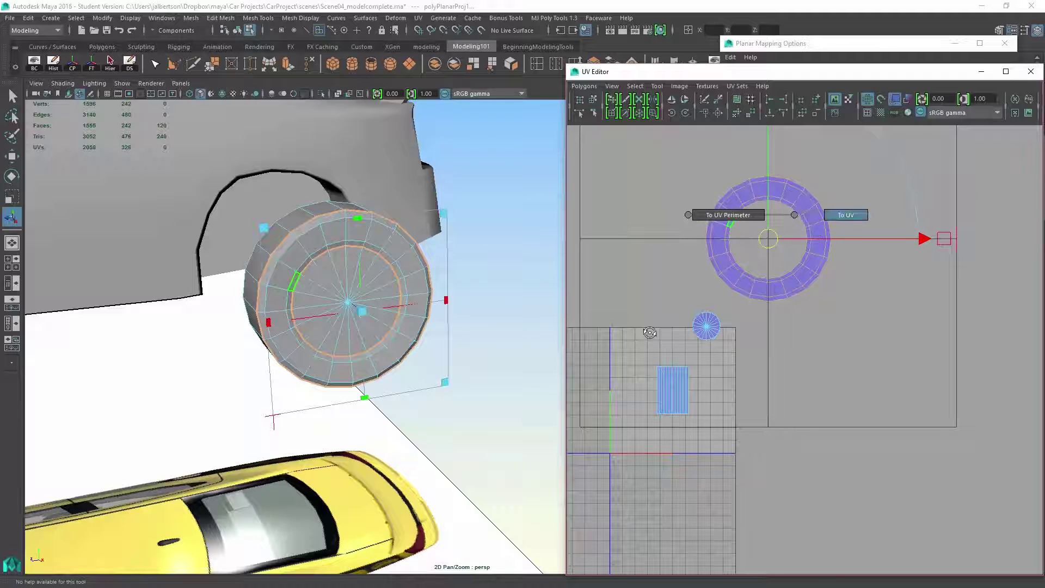
ctrl+right_drag(763, 215, 845, 215)
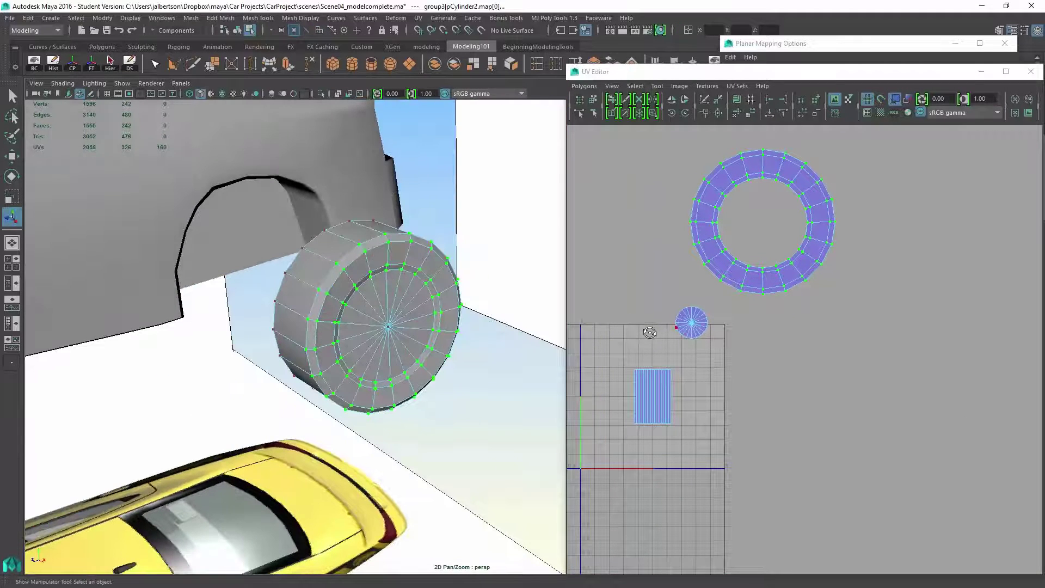
- Shrink the ring UV shell and place it beside the blue disc
key(w)
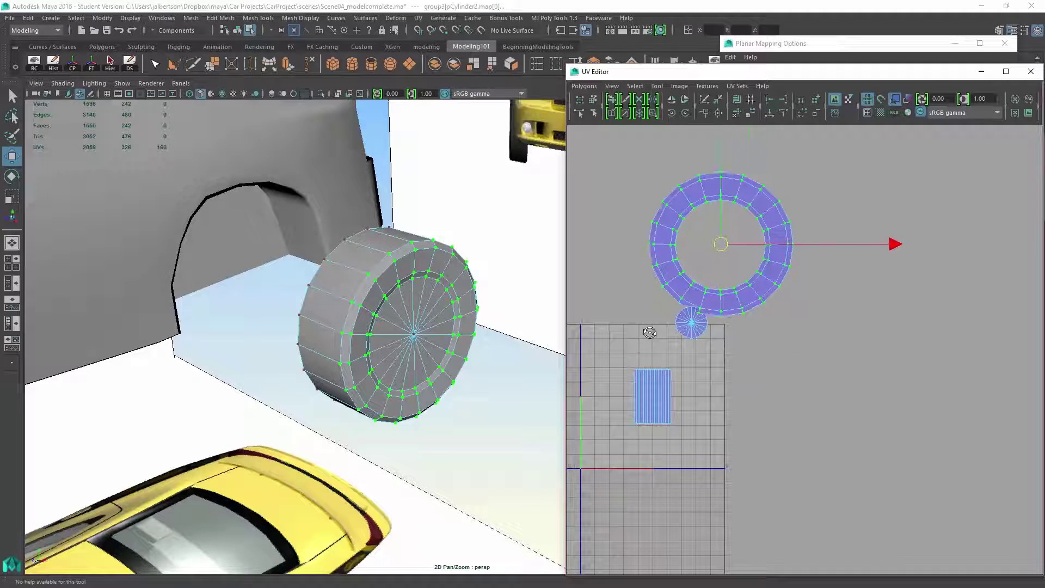
mouse_move(762, 221)
mouse_down()
mouse_move(742, 285)
mouse_move(719, 289)
mouse_up()
key(r)
drag(874, 291, 822, 289)
key(w)
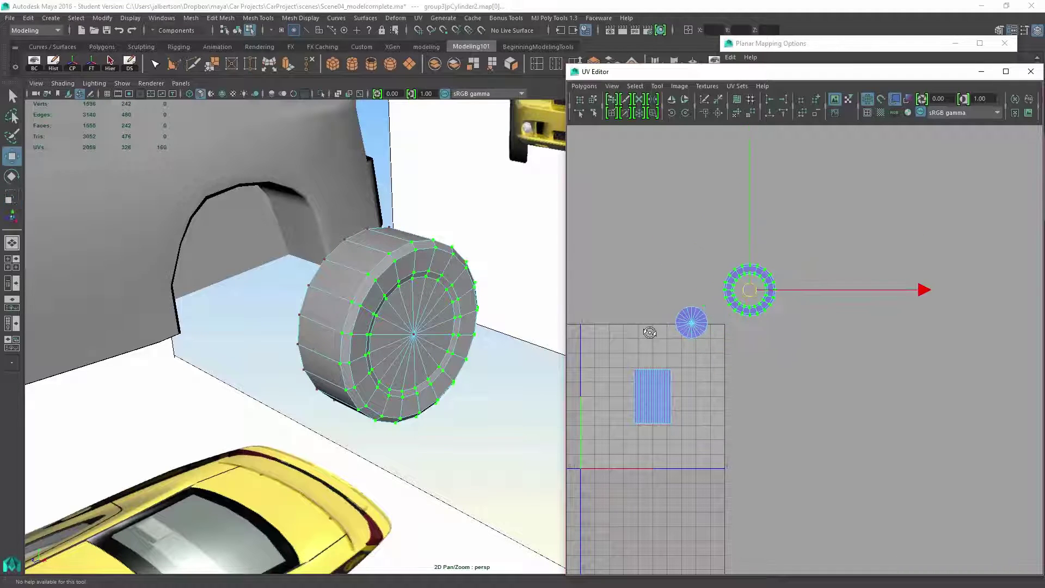
scroll(804, 352, up, 2)
key(r)
key(w)
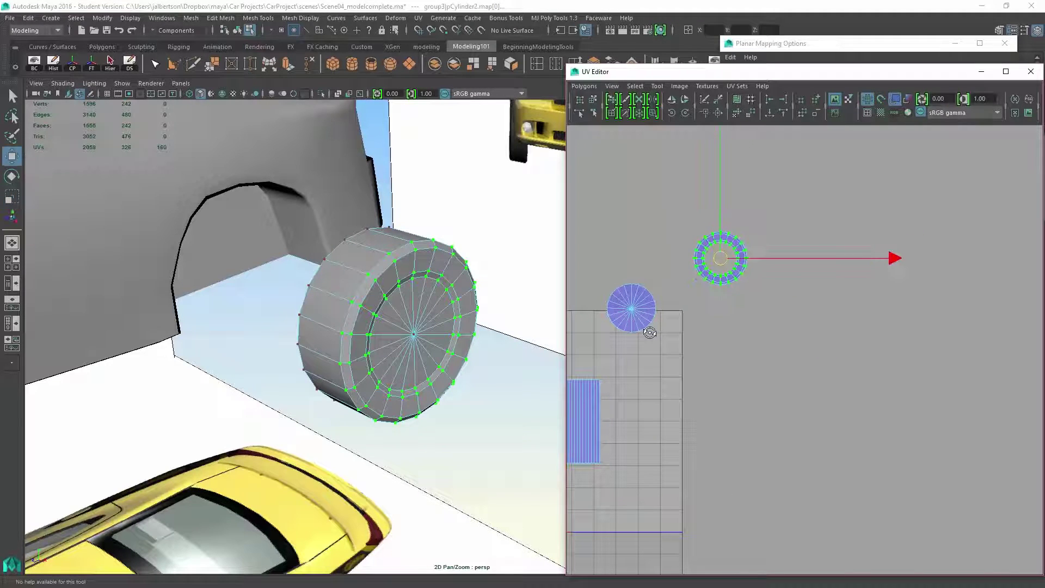
drag(720, 259, 676, 305)
scroll(752, 319, up, 2)
scroll(649, 333, up, 2)
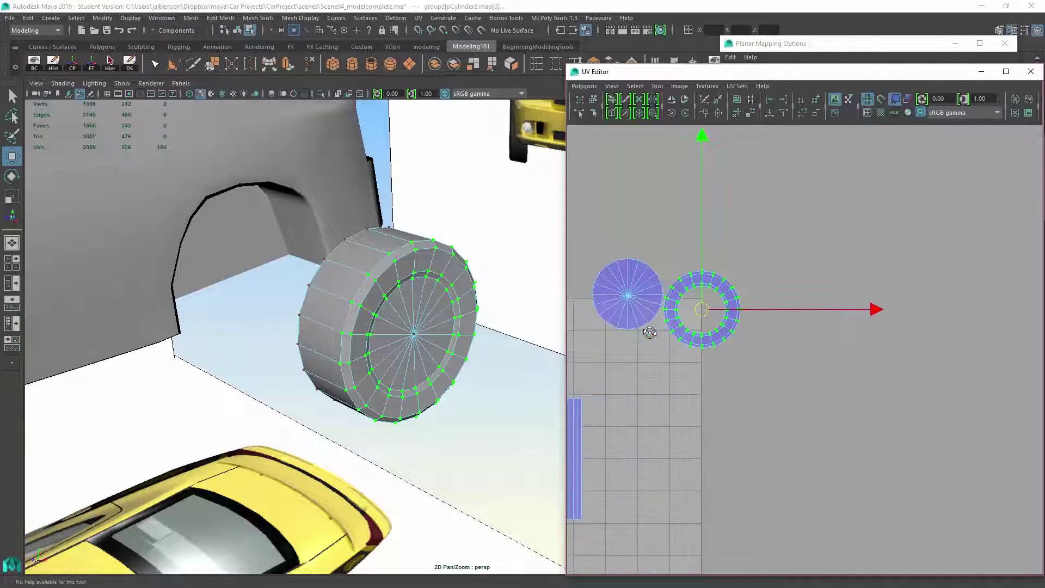
- Select the disc shell and nudge it slightly down-left
alt+middle_drag(650, 332, 768, 306)
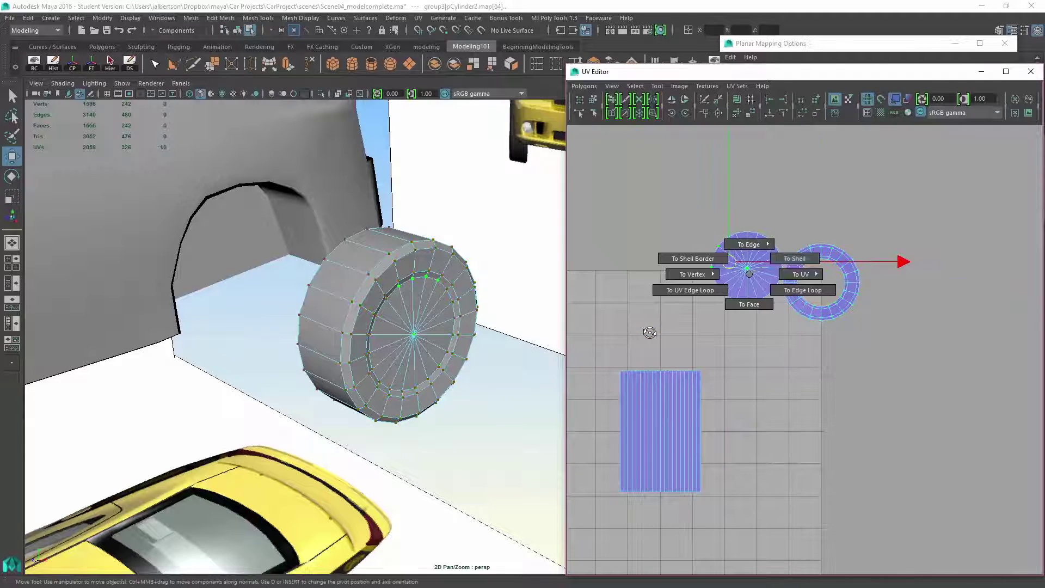
right_drag(746, 270, 746, 245)
key(r)
key(e)
key(w)
drag(747, 267, 723, 284)
key(r)
key(w)
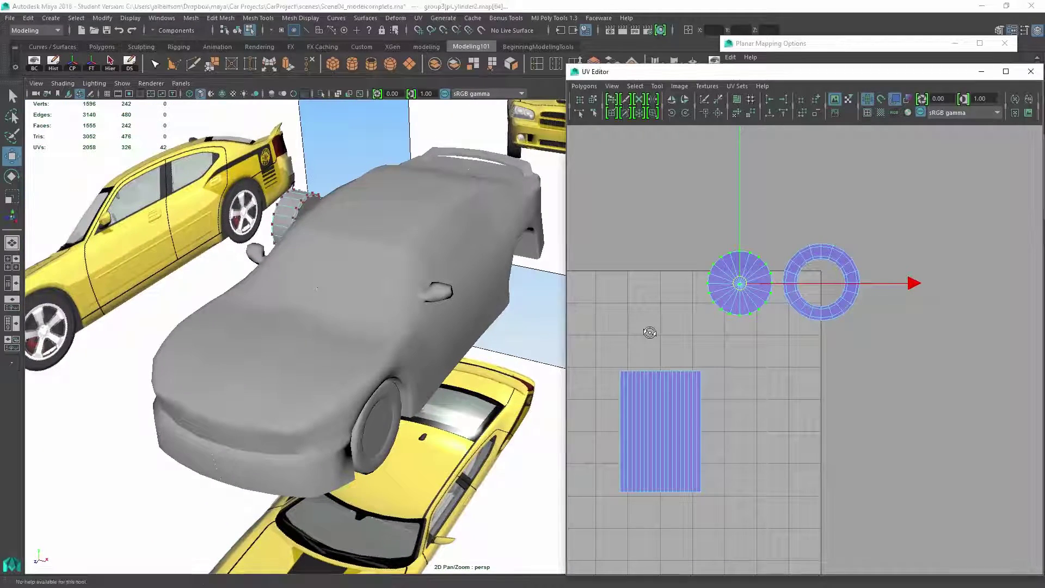
- Move the disc and ring shells up-left so they sit side by side
drag(740, 283, 731, 223)
click(798, 313)
right_drag(820, 275, 821, 261)
drag(821, 282, 811, 227)
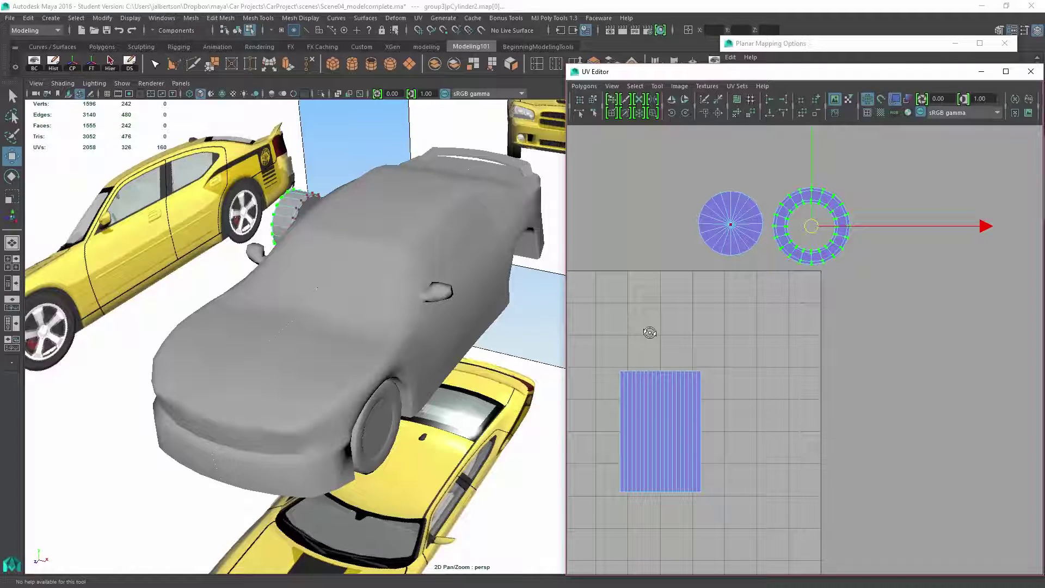
- Orbit to a side-on view of the car and switch to selecting the whole wheel
alt+drag(286, 327, 368, 310)
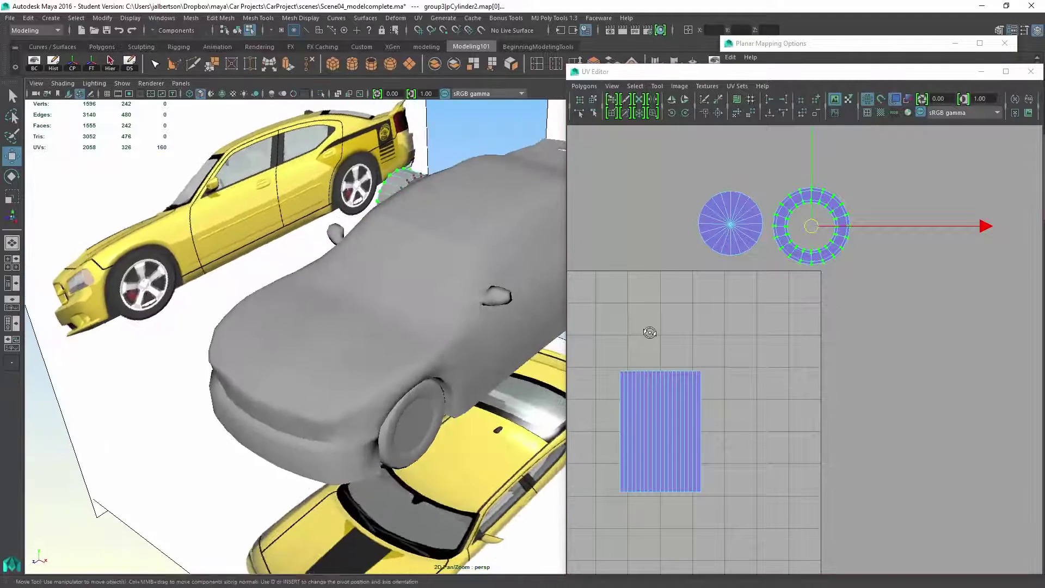
scroll(649, 333, up, 3)
alt+drag(286, 327, 368, 319)
alt+drag(286, 327, 343, 319)
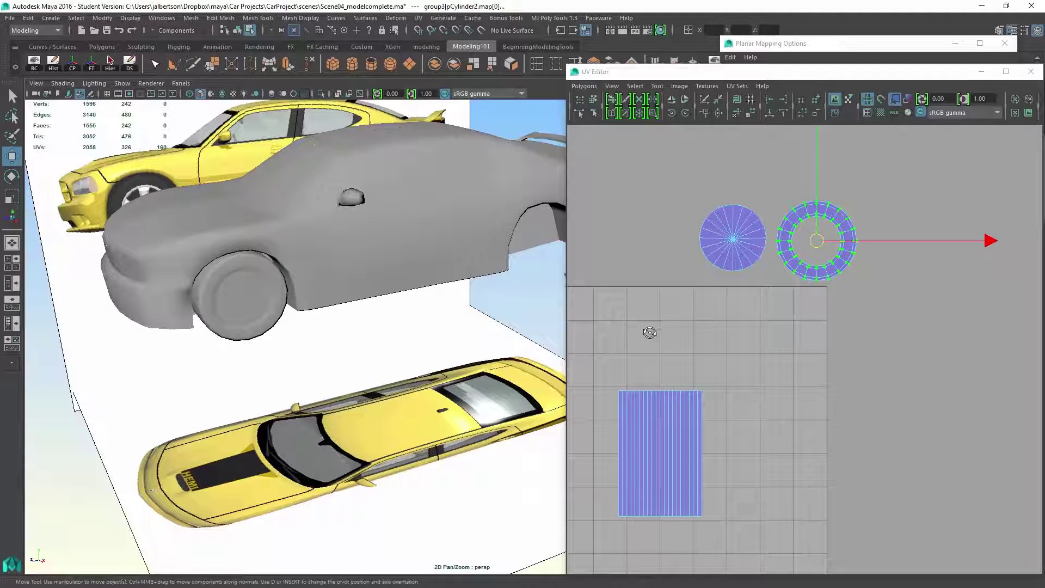
right_click(669, 395)
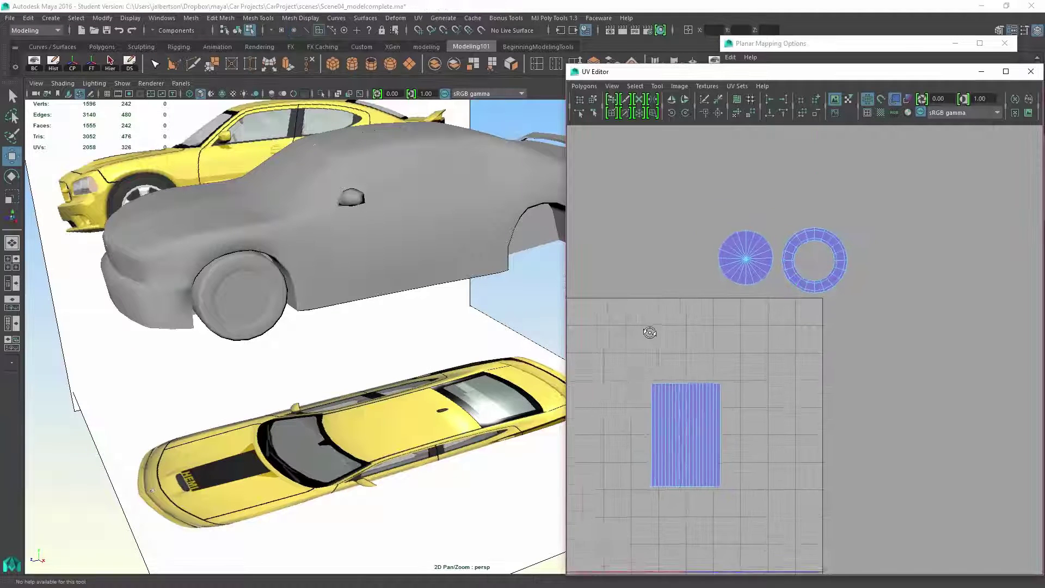
alt+drag(286, 327, 344, 318)
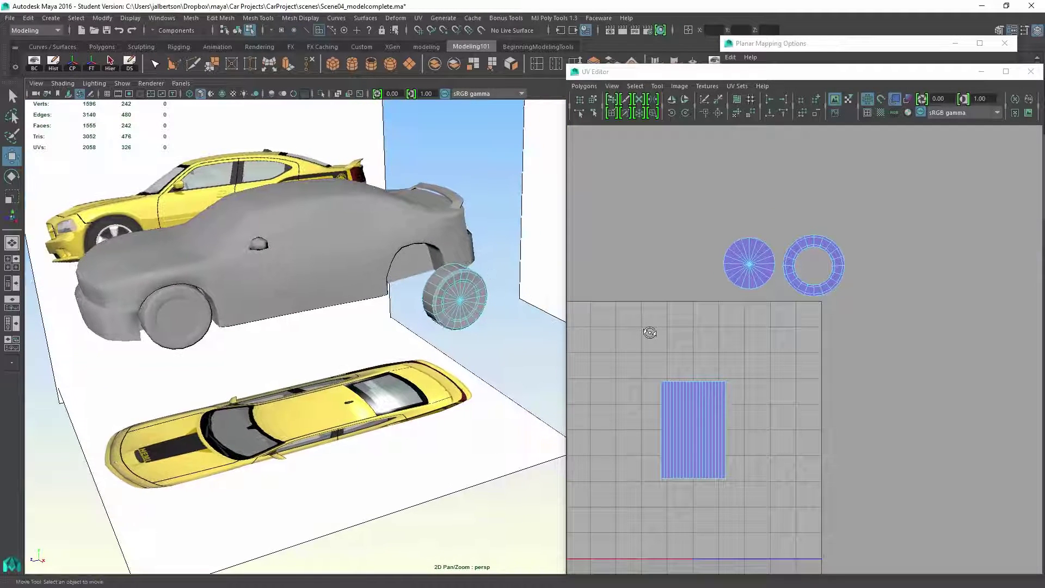
- Select the wheel's faces, frame them, and orbit around the wheel
key(ctrl+F11)
key(f)
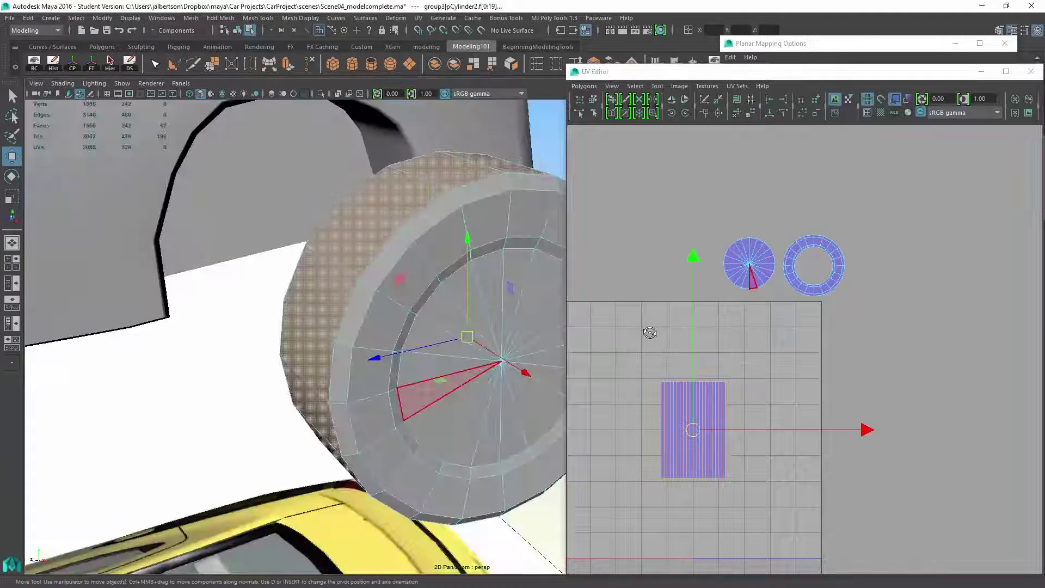
alt+drag(327, 326, 245, 311)
alt+drag(327, 327, 270, 343)
alt+drag(650, 332, 650, 332)
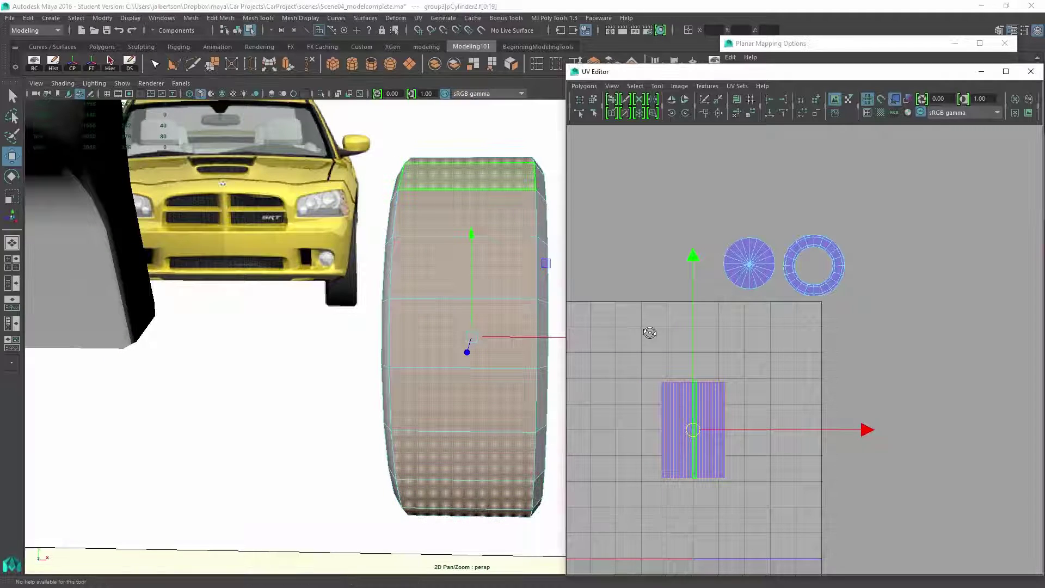
- Convert the tread to UVs, squash them vertically, nudge them up, then return to faces
ctrl+right_click(694, 430)
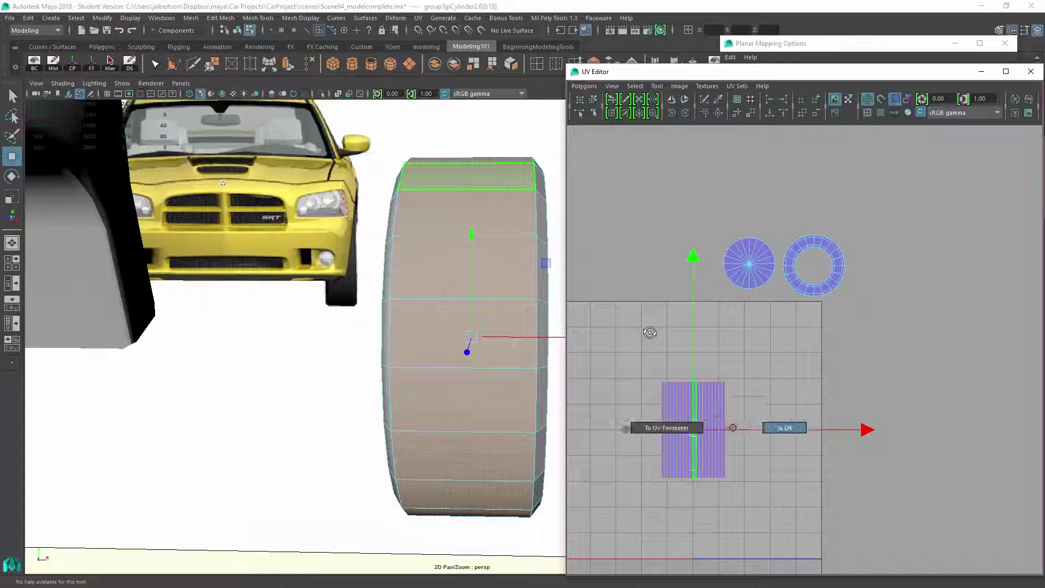
ctrl+right_drag(739, 430, 745, 430)
key(r)
drag(694, 262, 694, 305)
key(w)
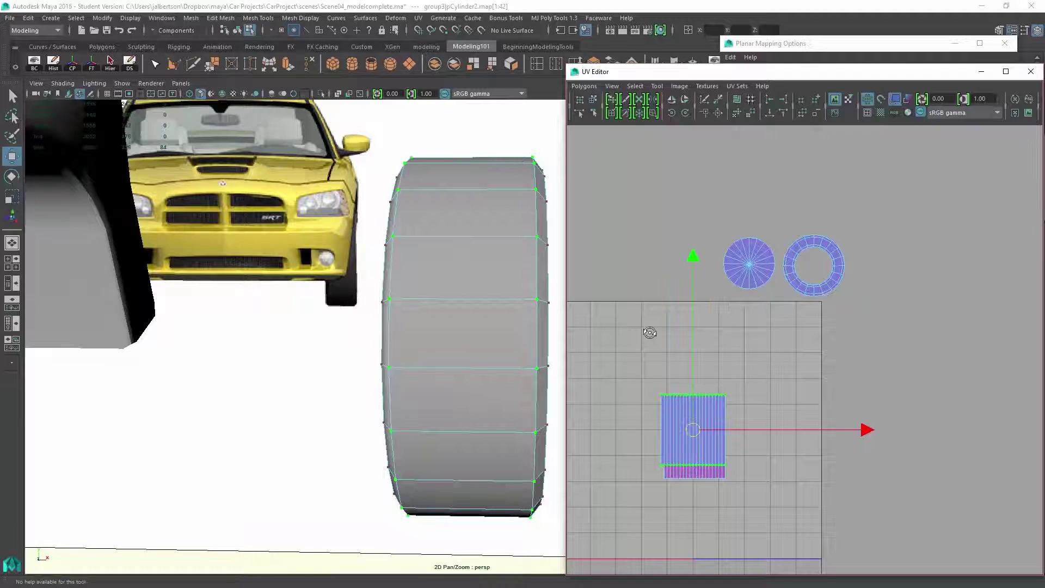
drag(693, 257, 692, 243)
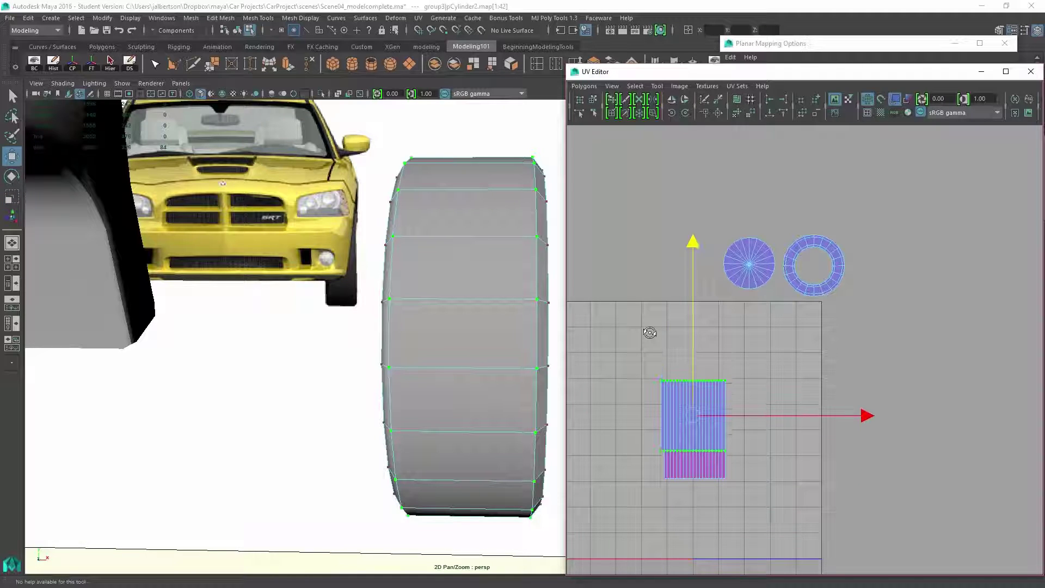
scroll(649, 333, up, 2)
scroll(649, 333, up, 2)
scroll(648, 333, up, 1)
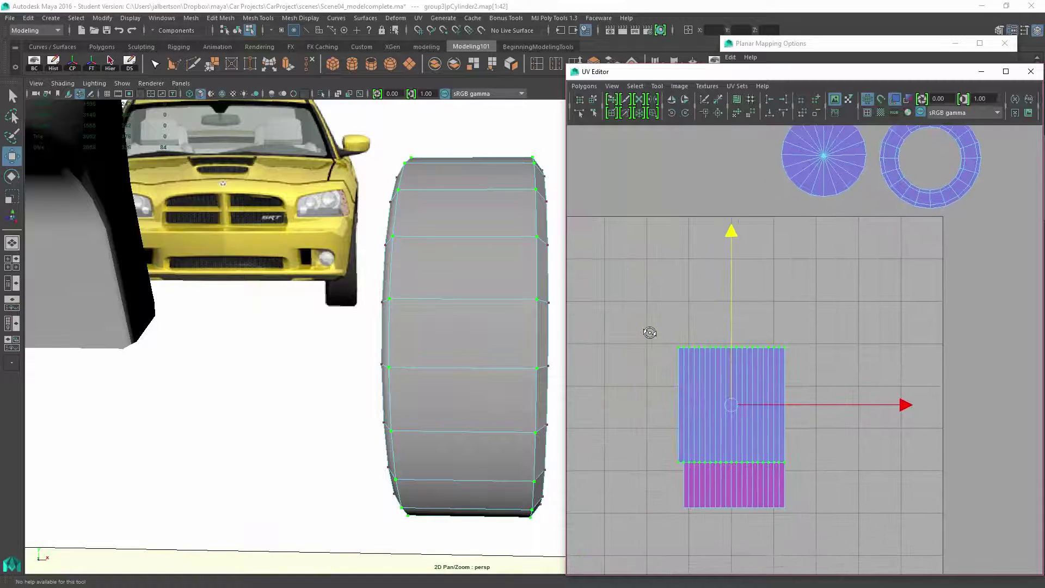
right_drag(649, 332, 743, 342)
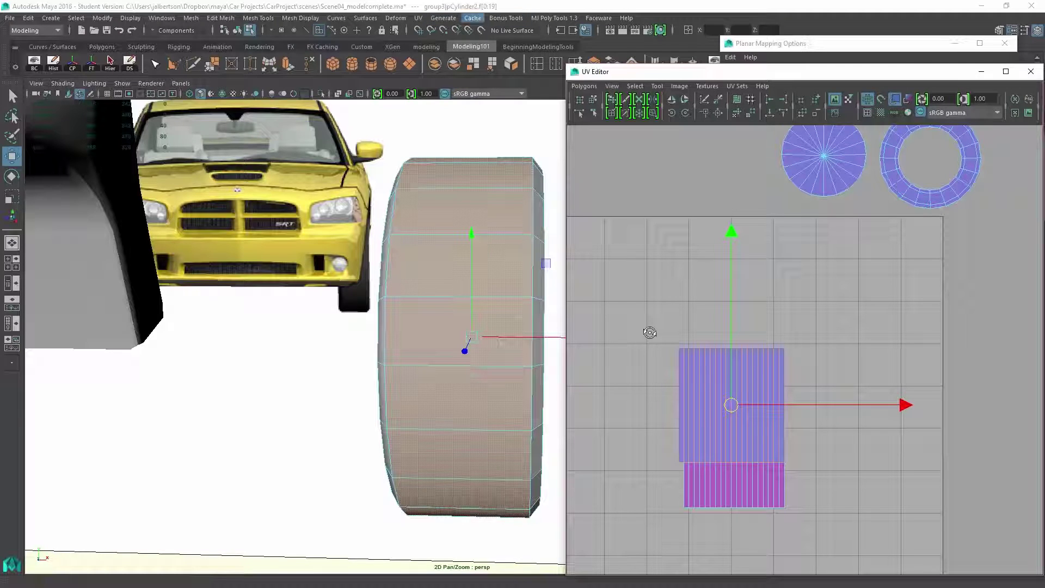
- Apply a cylindrical UV projection to the wheel's tread faces from the Cylindrical options
click(418, 18)
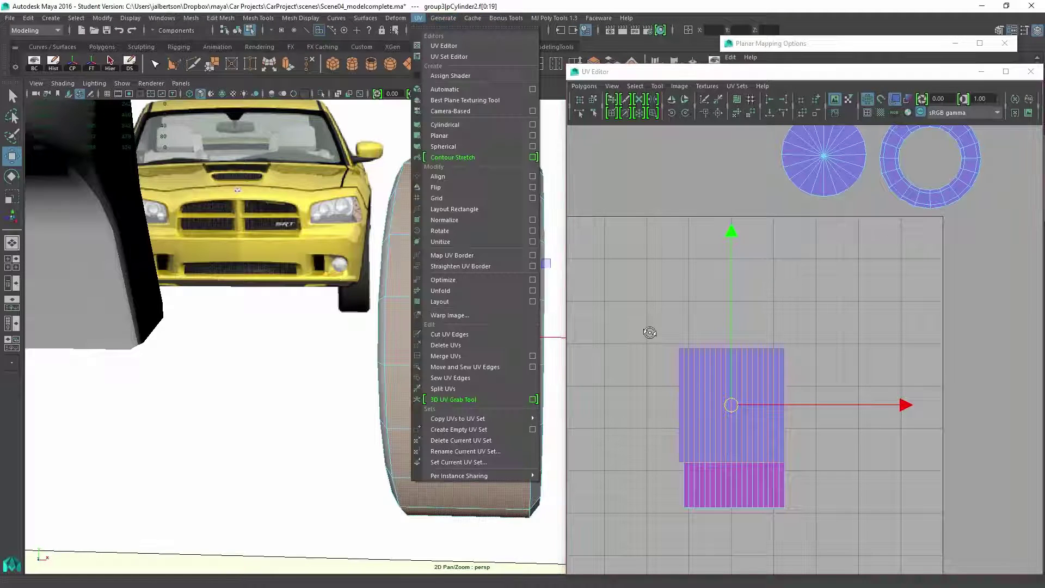
click(533, 124)
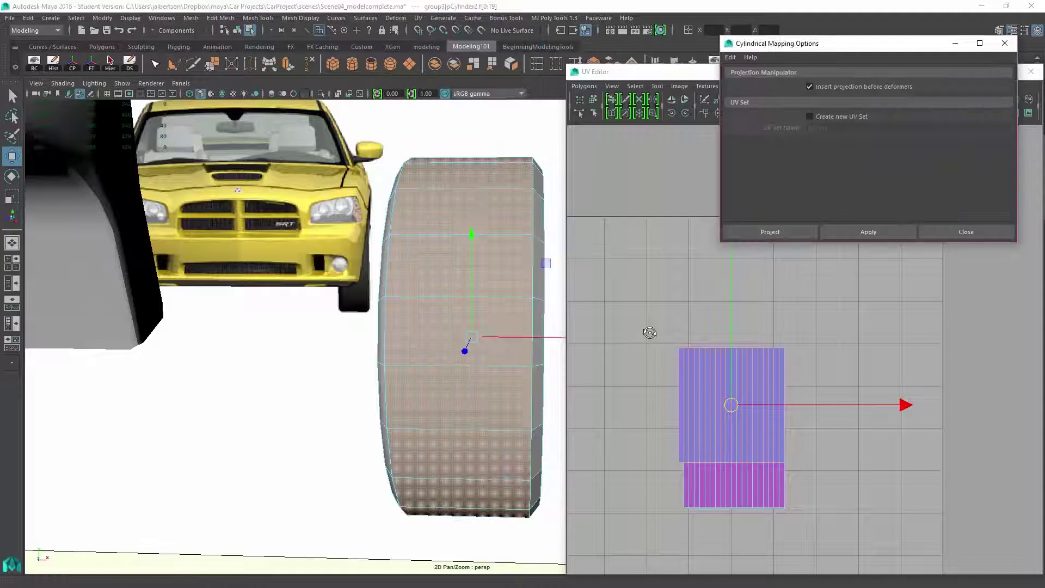
alt+drag(294, 326, 375, 310)
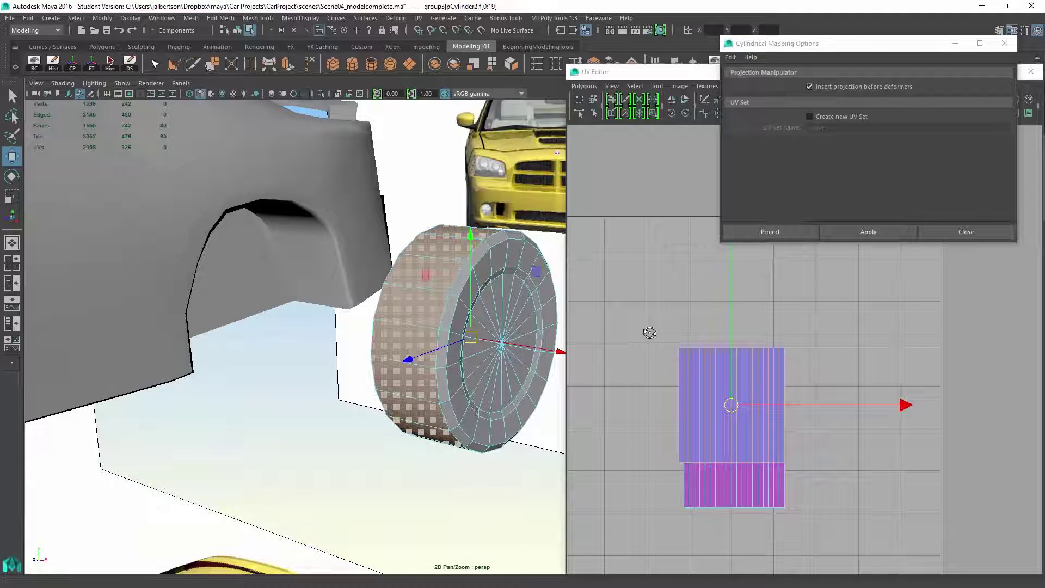
alt+drag(294, 327, 245, 269)
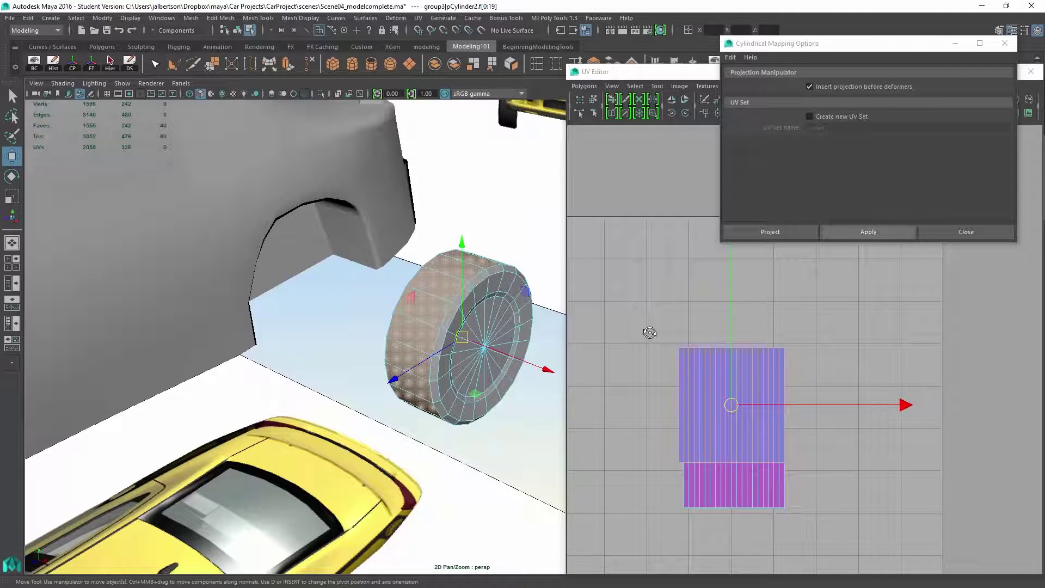
click(869, 231)
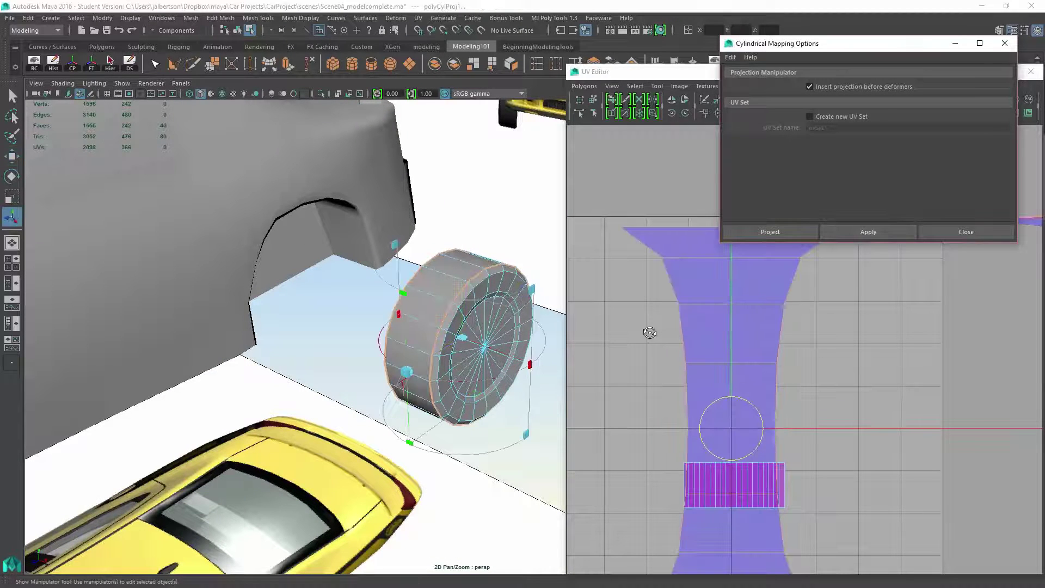
mouse_move(327, 327)
alt+mouse_down()
mouse_move(377, 310)
mouse_move(294, 245)
alt+mouse_up()
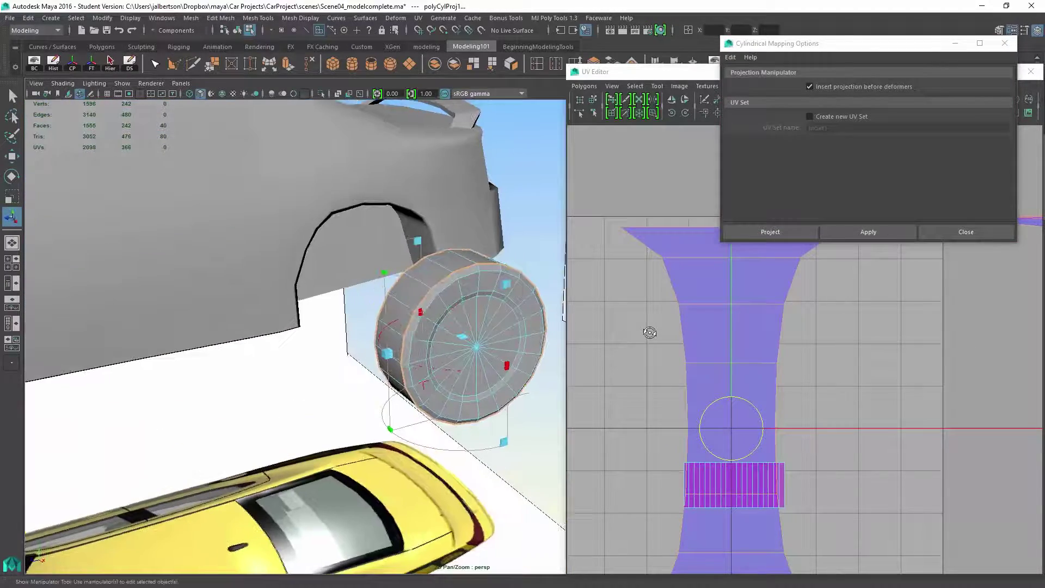
- Frame the cylindrical UVs in the UV Editor and test-select a couple of tread faces
click(650, 333)
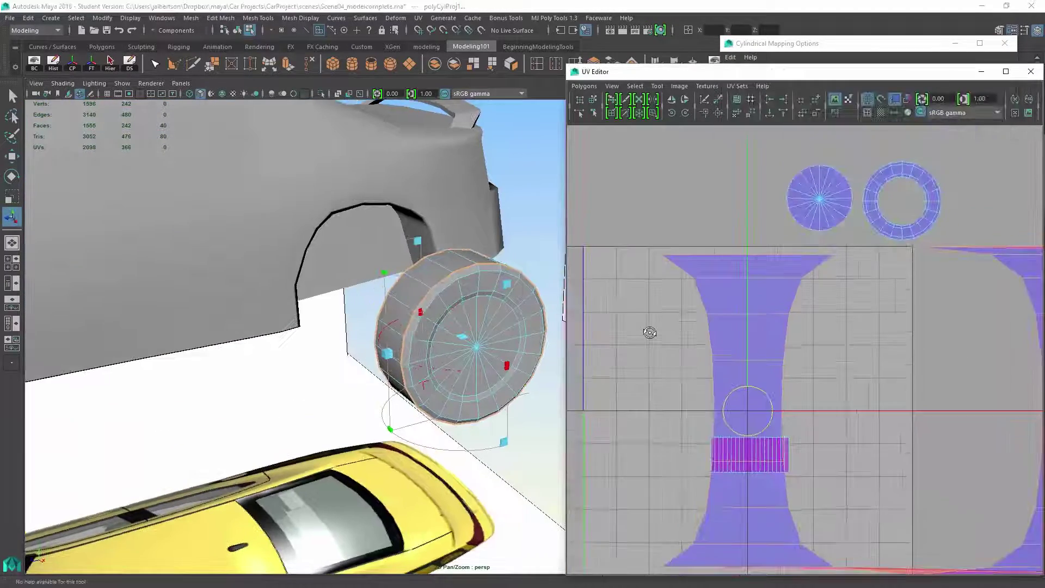
key(f)
alt+middle_drag(735, 368, 721, 329)
click(756, 338)
click(756, 302)
mouse_move(327, 328)
alt+mouse_down()
mouse_move(310, 344)
mouse_move(294, 310)
mouse_move(278, 327)
alt+mouse_up()
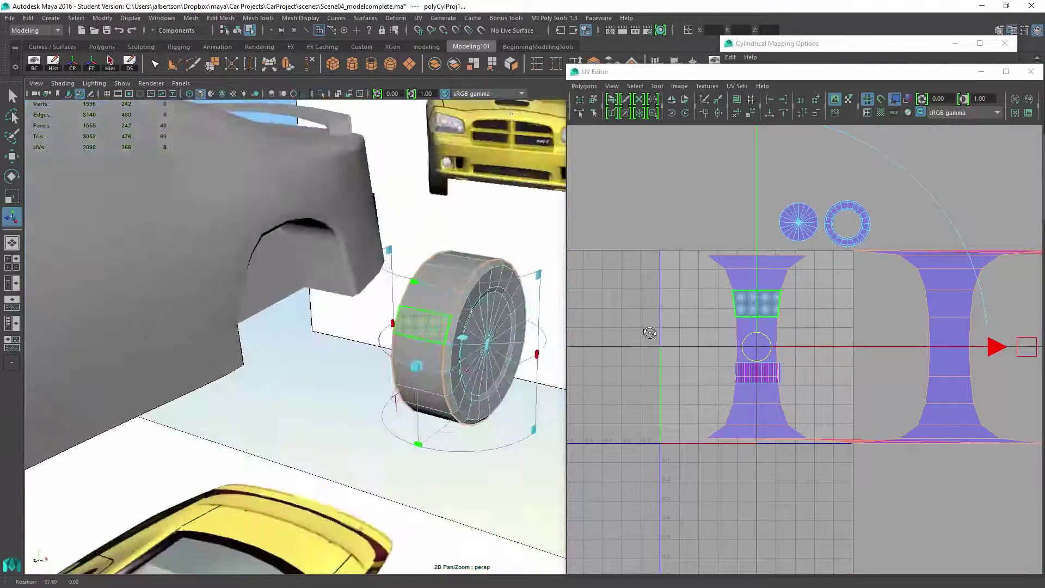
click(649, 332)
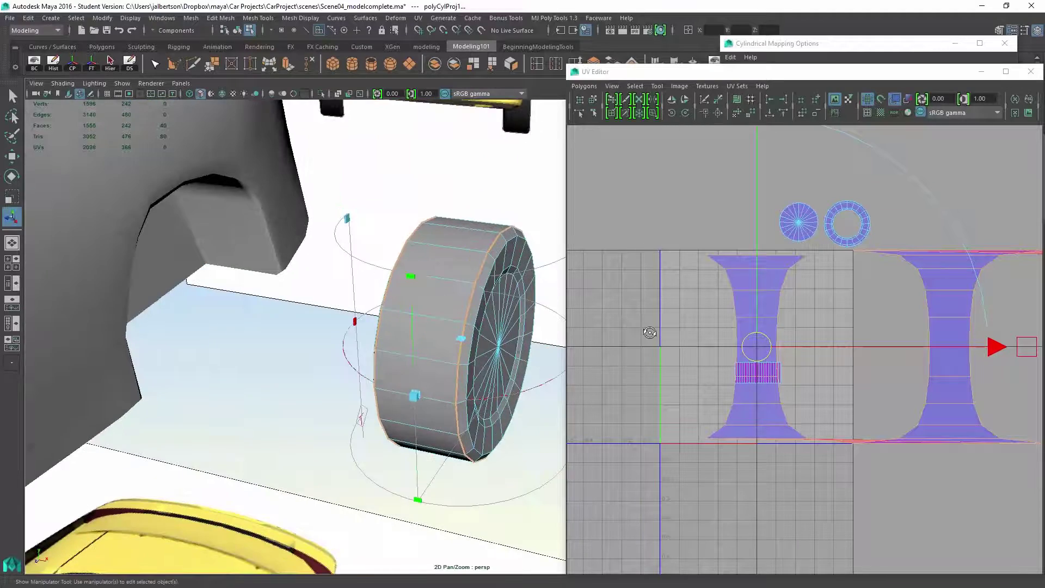
- Show the projection manipulator handles with T and orbit closer around the wheel
alt+drag(278, 326, 270, 311)
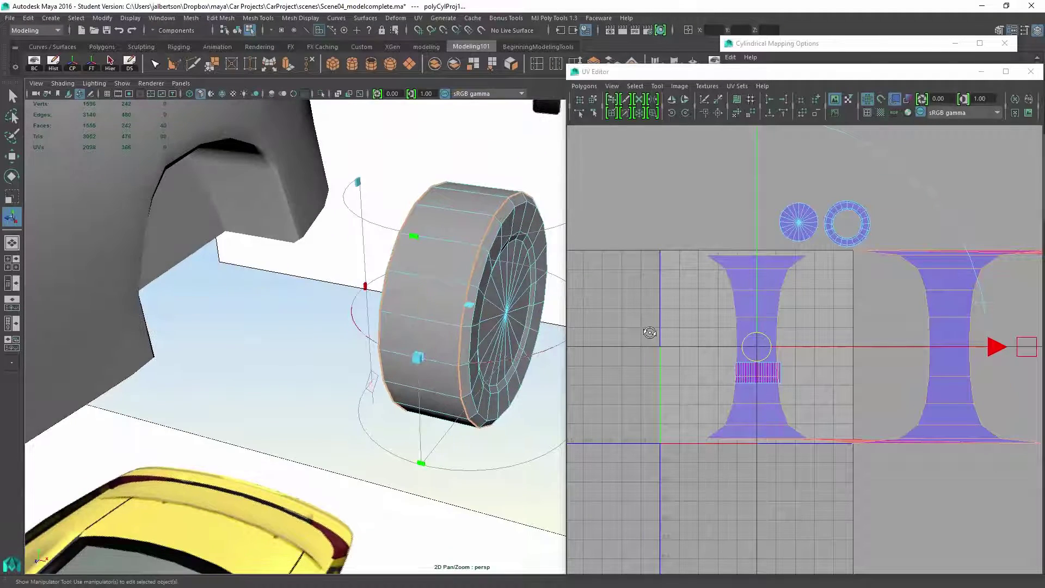
key(t)
alt+drag(277, 327, 245, 311)
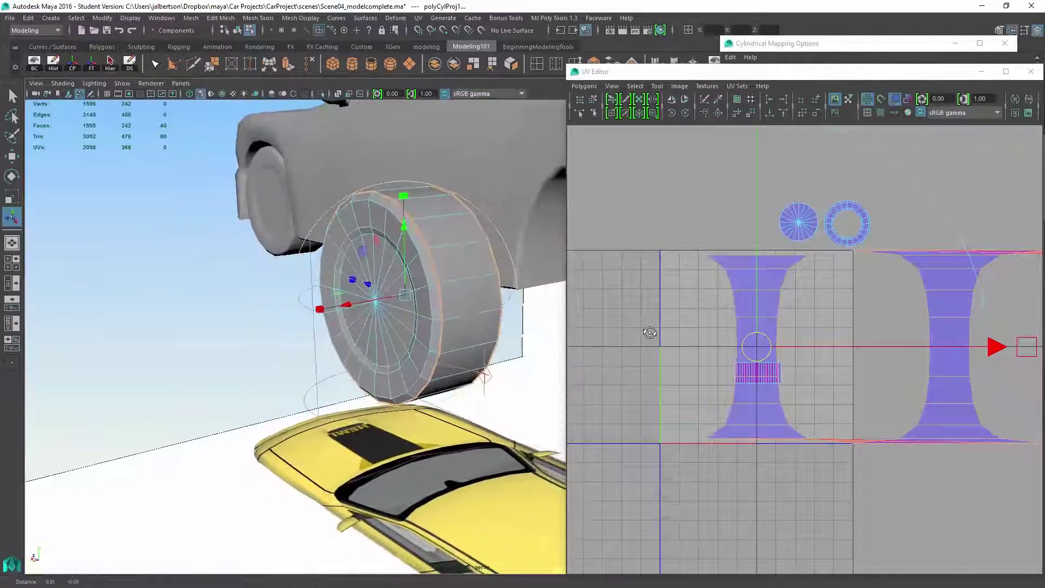
mouse_move(278, 326)
alt+mouse_down()
mouse_move(245, 310)
mouse_move(262, 311)
alt+mouse_up()
alt+drag(487, 424, 490, 379)
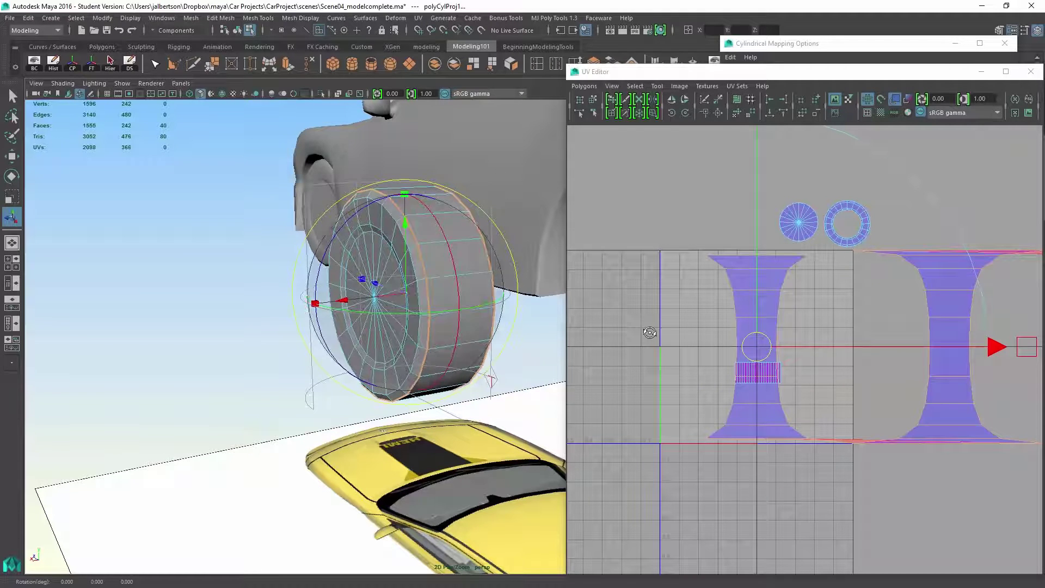
mouse_move(490, 378)
alt+mouse_down()
mouse_move(472, 387)
mouse_move(481, 400)
mouse_move(442, 373)
alt+mouse_up()
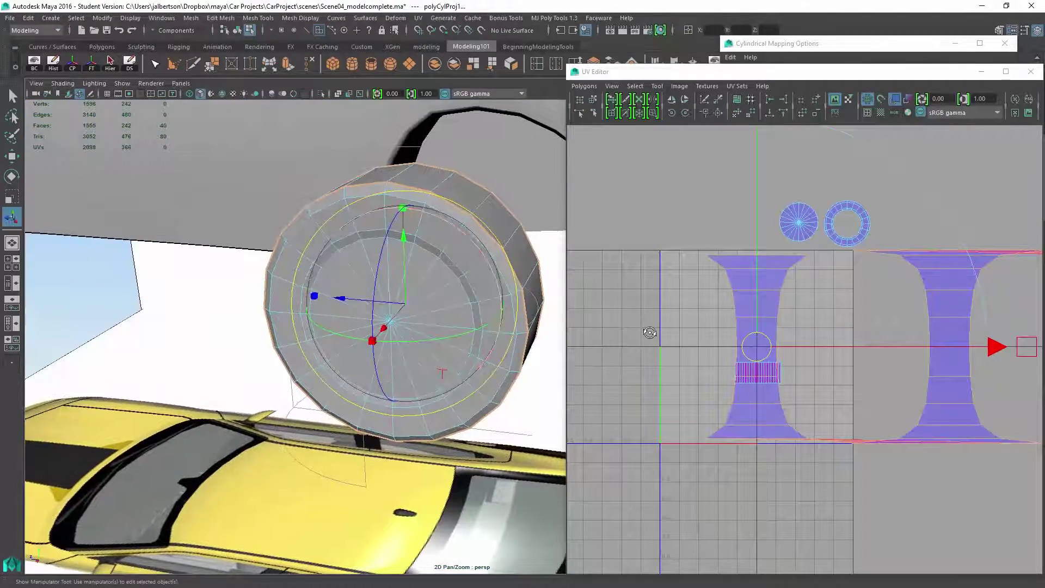
- Rotate the cylindrical projection around the wheel to flatten the tread UV strip
key(q)
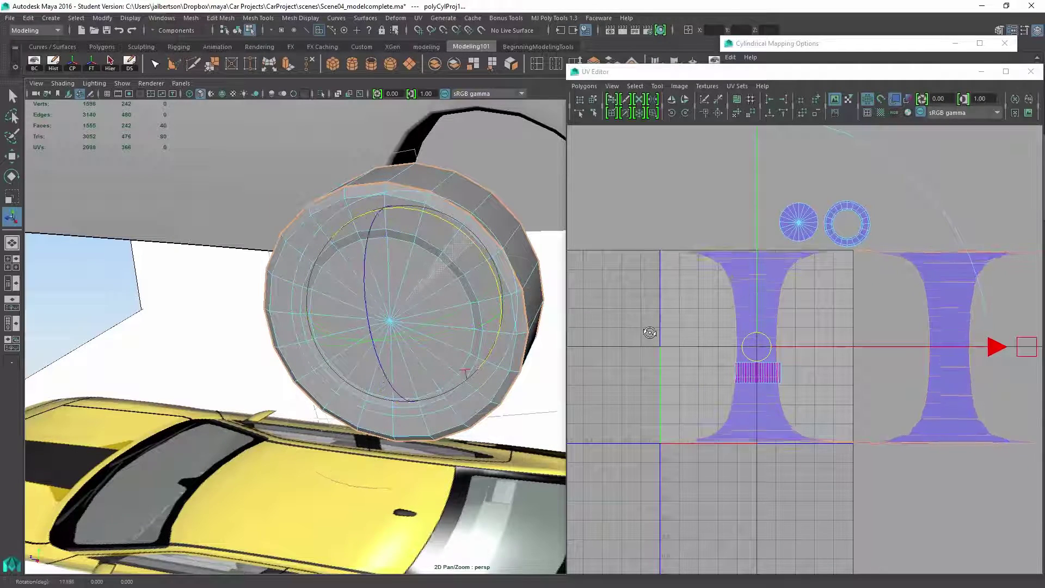
key(t)
alt+drag(444, 373, 393, 348)
drag(648, 333, 649, 332)
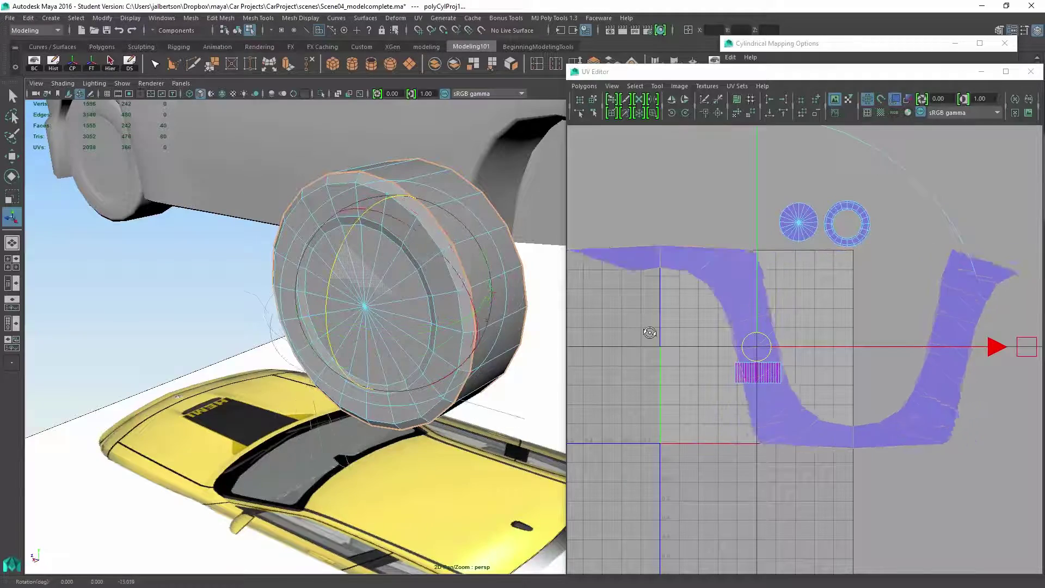
key(t)
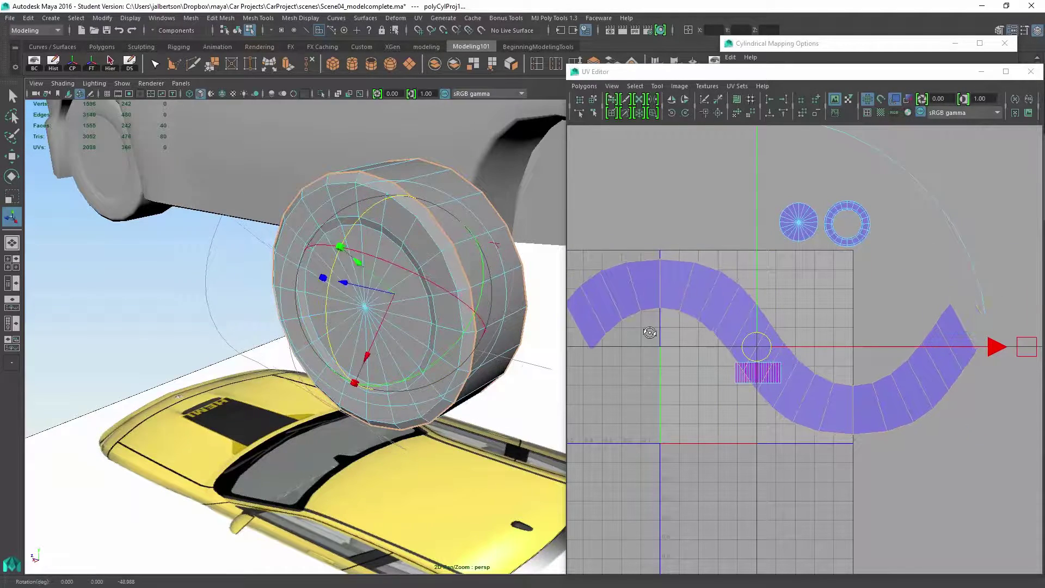
alt+drag(392, 347, 327, 319)
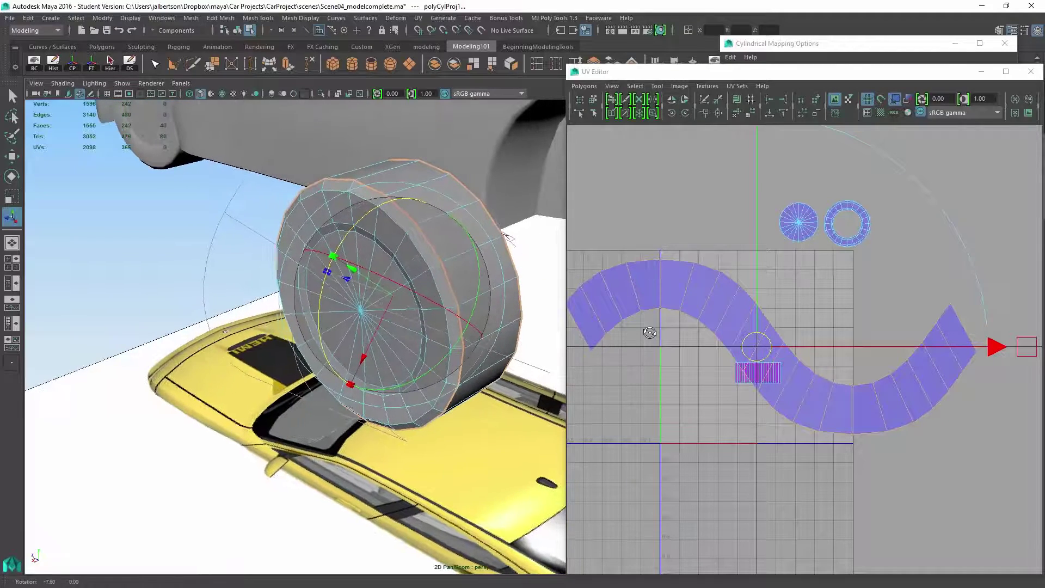
drag(506, 236, 496, 185)
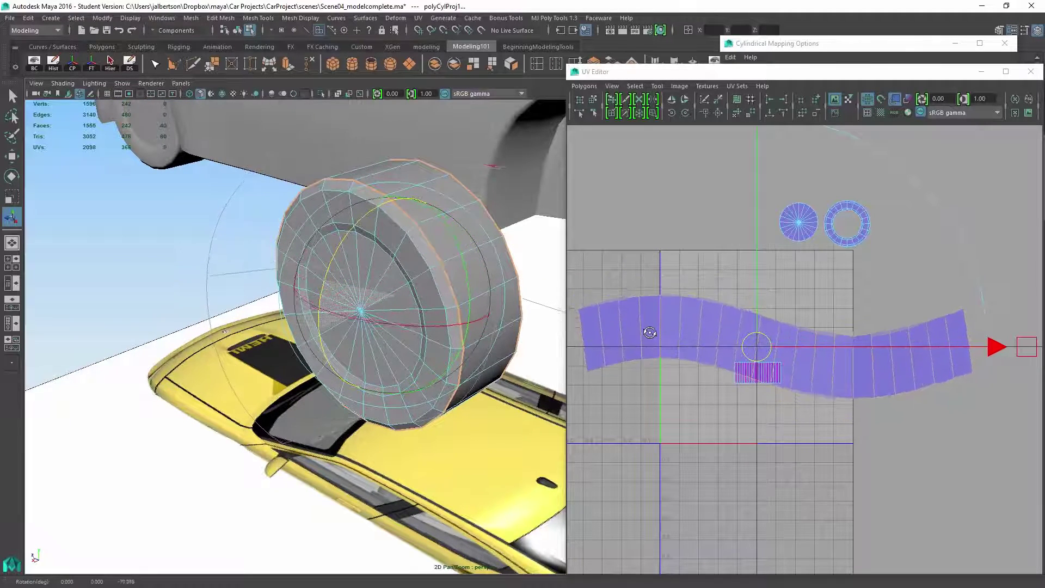
drag(495, 185, 477, 142)
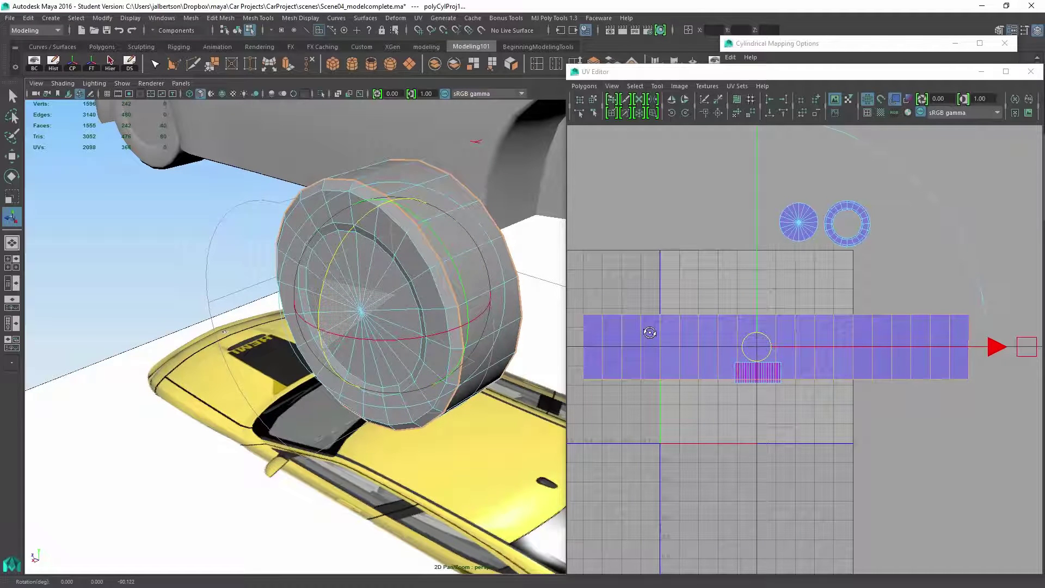
click(476, 141)
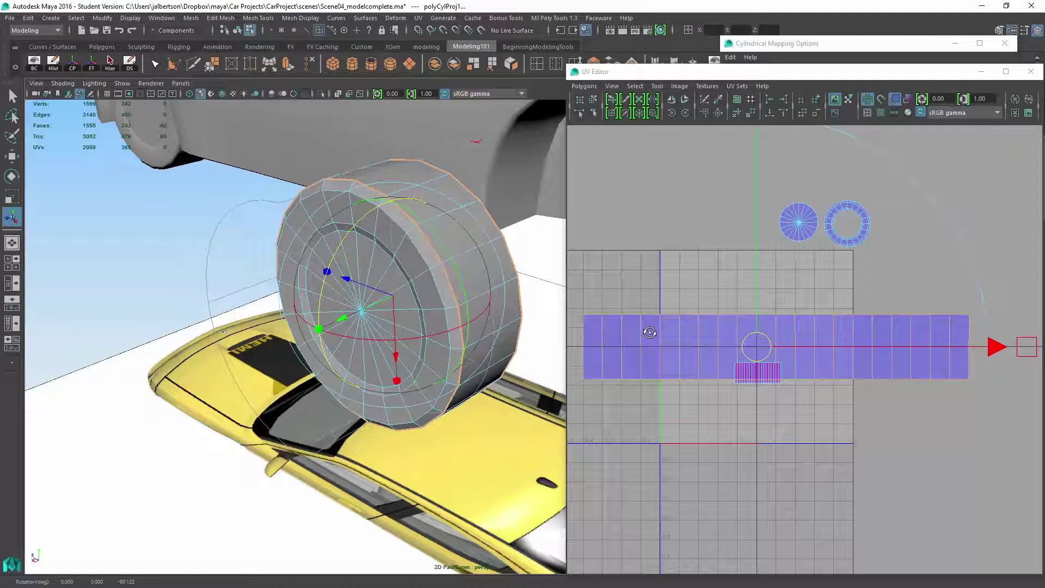
click(649, 333)
scroll(650, 332, down, 2)
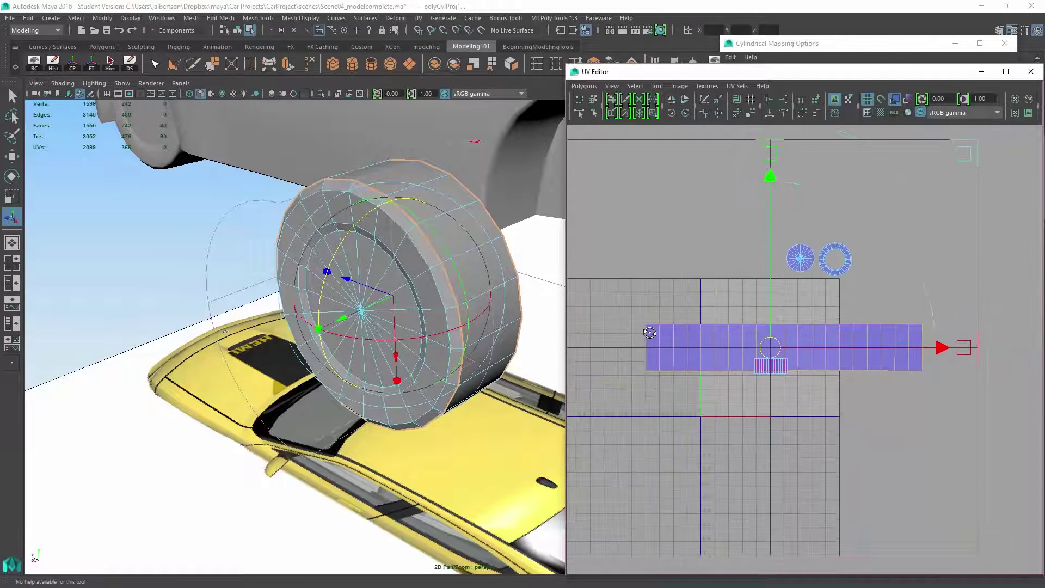
- Undo the cylindrical projection, deselect the tread faces, and open the UV menu
key(t)
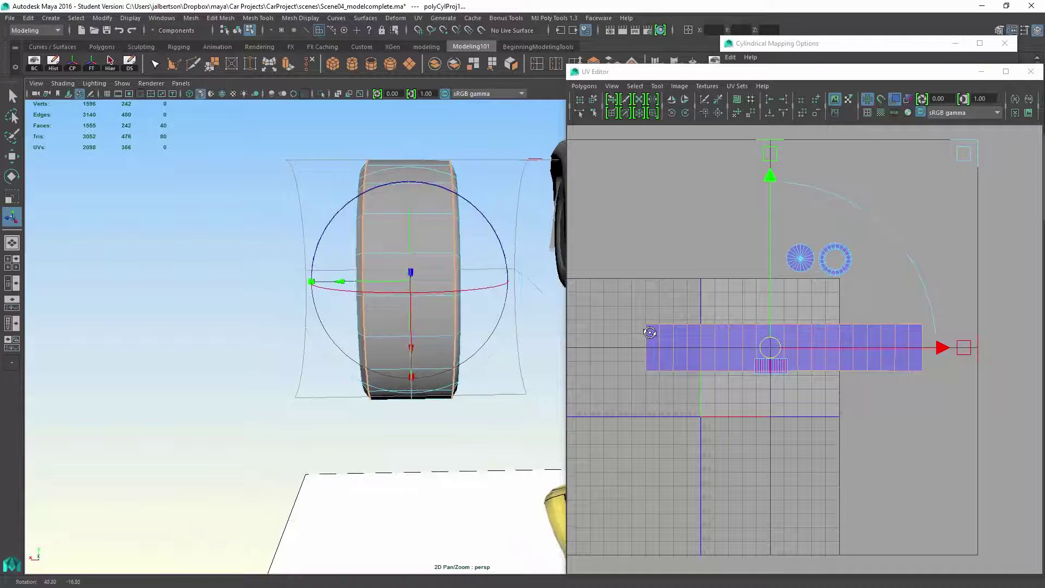
alt+drag(408, 278, 351, 245)
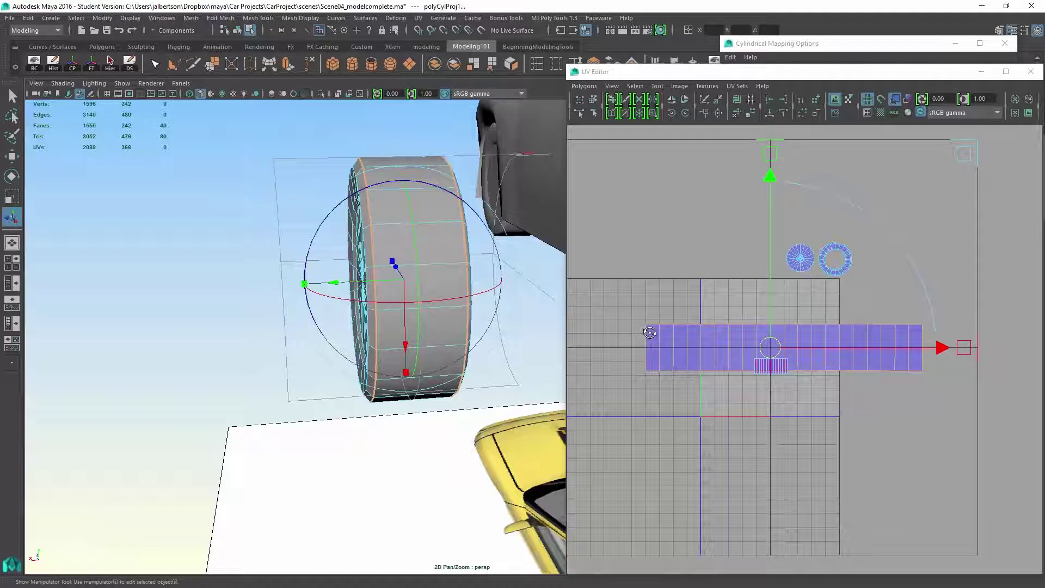
mouse_move(409, 277)
alt+mouse_down()
mouse_move(441, 278)
mouse_move(359, 245)
alt+mouse_up()
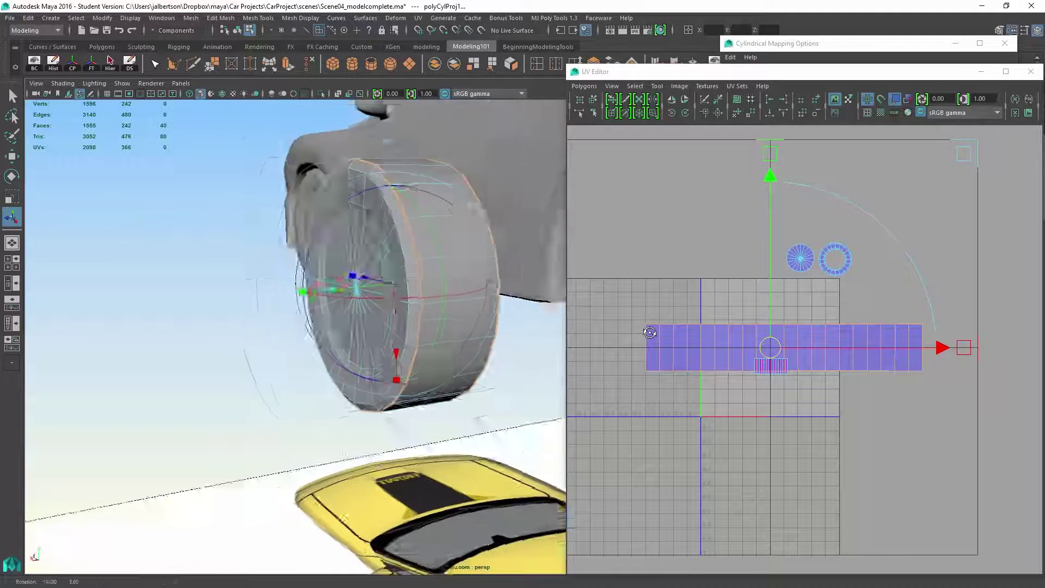
key(ctrl+z)
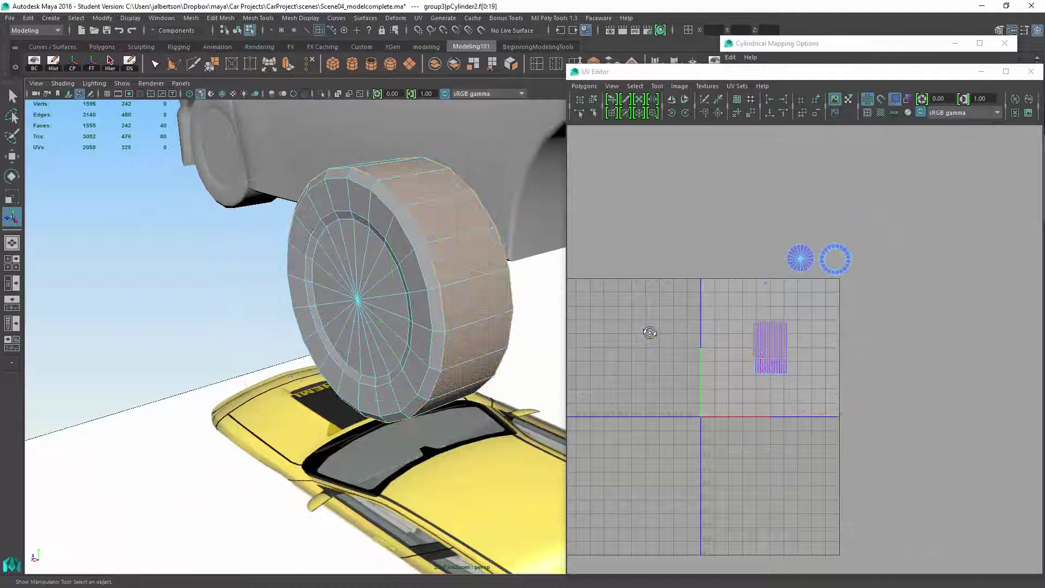
key(ctrl+z)
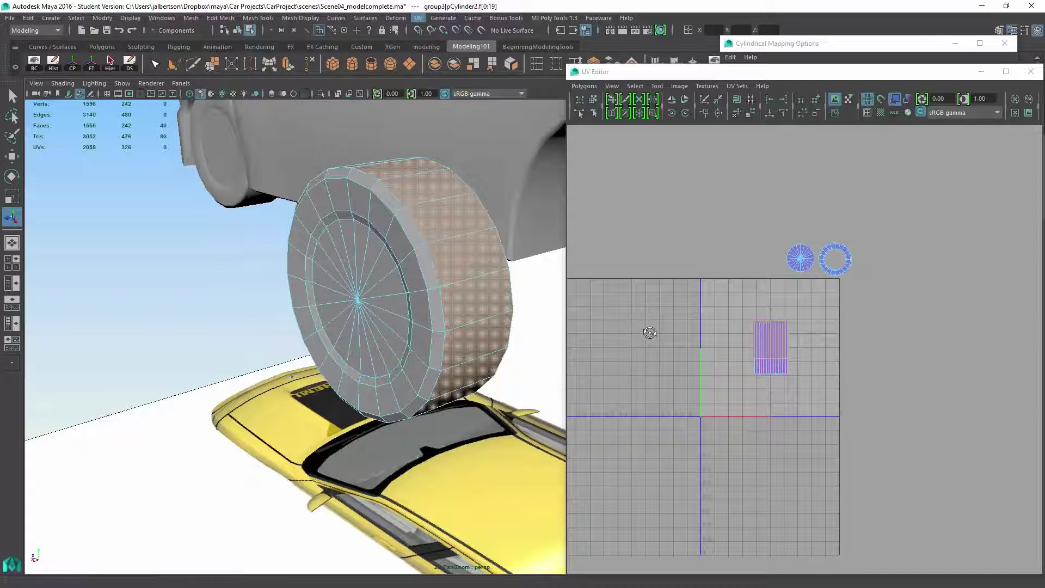
click(418, 17)
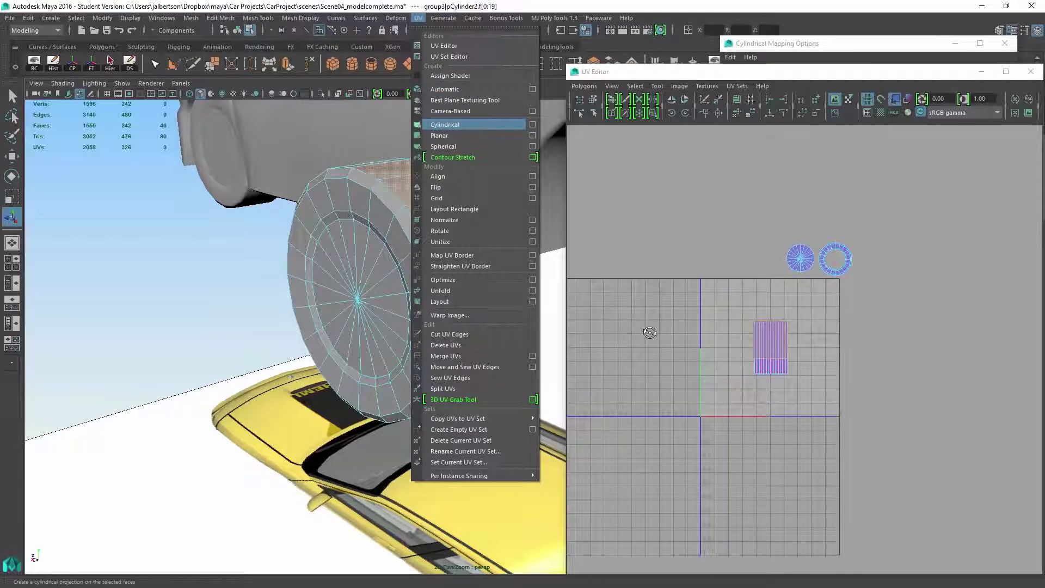
- Apply a cylindrical projection to the tread faces and orbit to inspect it
click(445, 125)
mouse_move(286, 326)
alt+mouse_down()
mouse_move(490, 314)
mouse_move(432, 339)
alt+mouse_up()
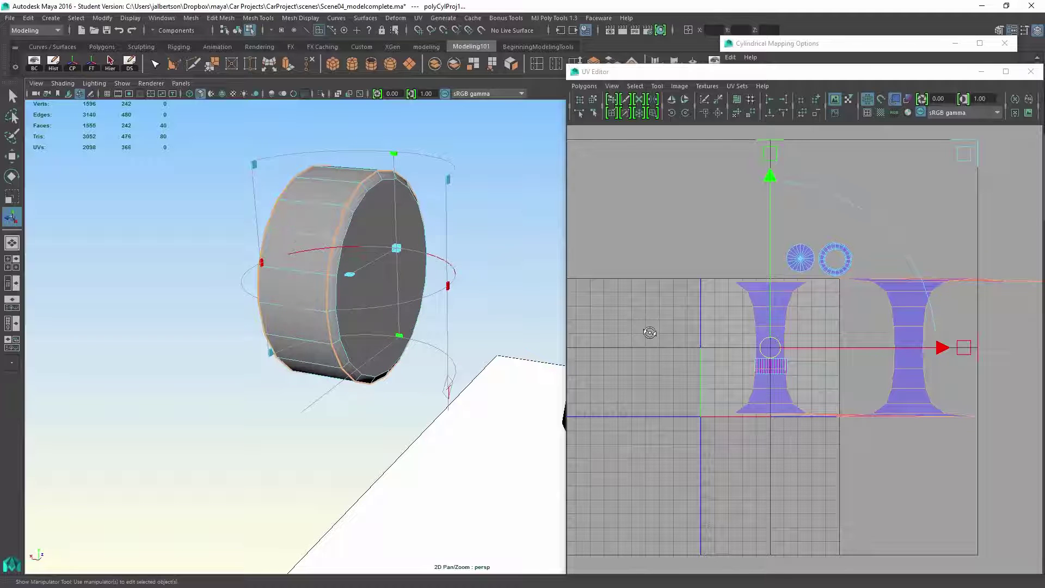
alt+drag(368, 326, 392, 319)
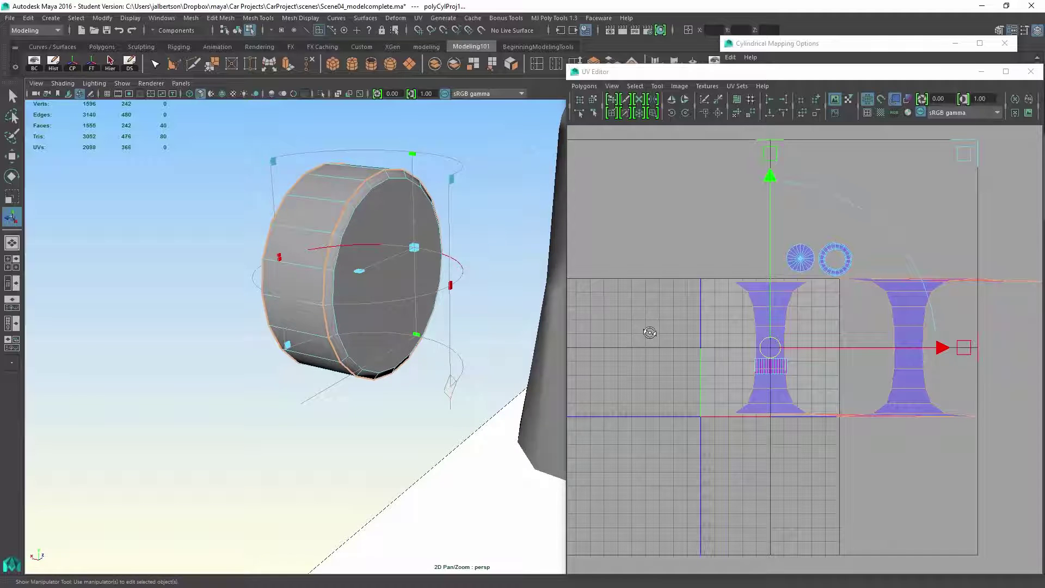
click(279, 257)
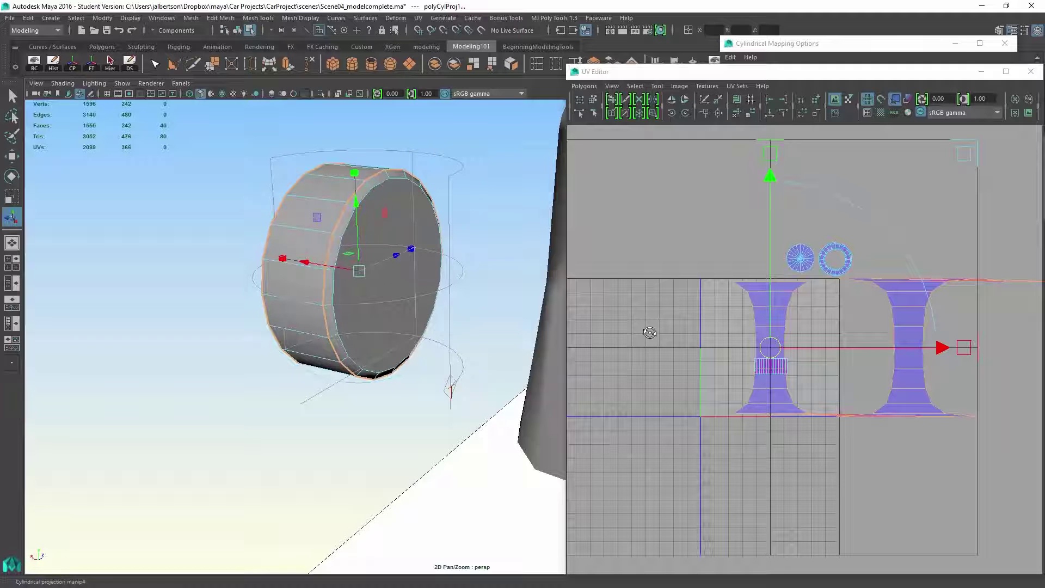
alt+drag(368, 286, 384, 277)
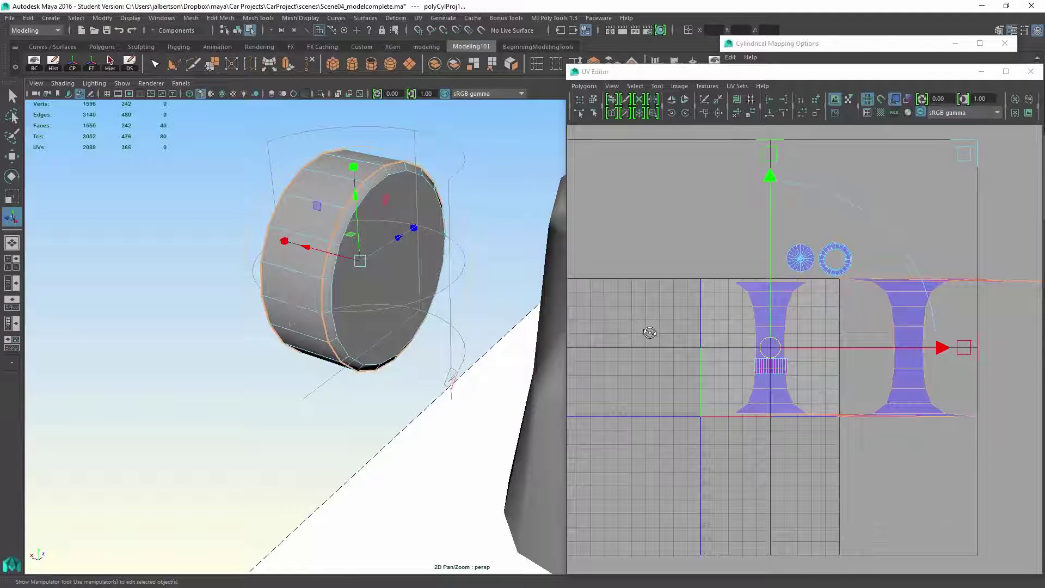
- Try stretching the projection vertically, undo the stretch, and tumble around the wheel
click(353, 167)
mouse_move(353, 166)
mouse_down()
mouse_move(357, 218)
mouse_move(433, 216)
mouse_up()
key(ctrl+z)
key(ctrl+z)
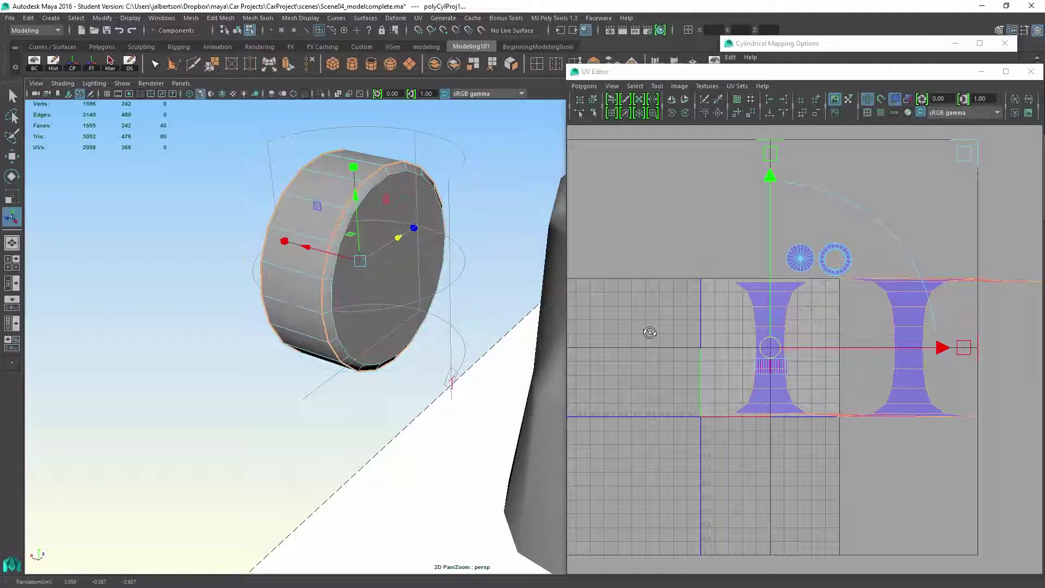
mouse_move(326, 326)
alt+mouse_down()
mouse_move(424, 270)
mouse_move(392, 286)
alt+mouse_up()
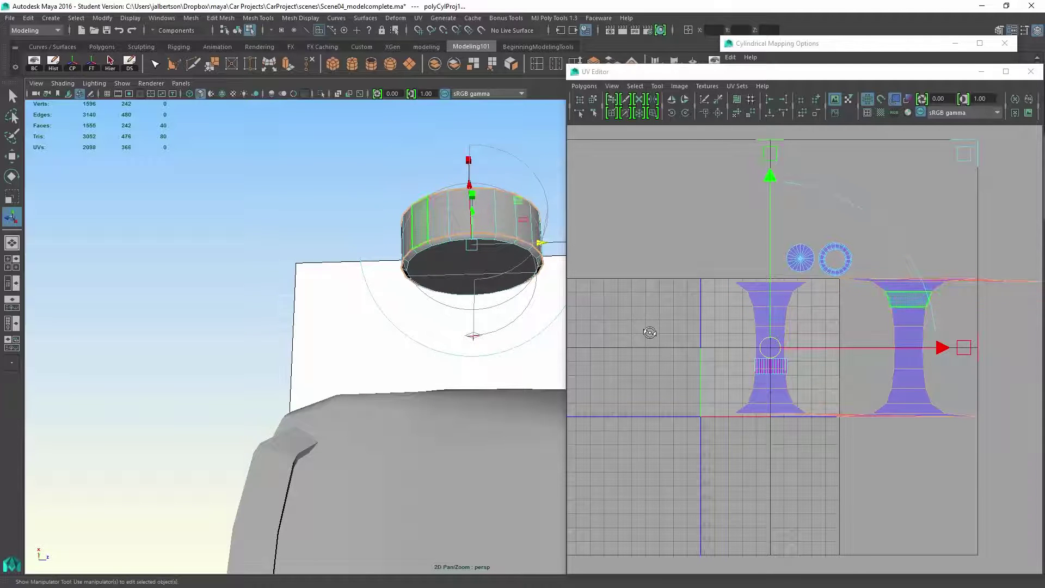
alt+drag(368, 326, 310, 269)
mouse_move(327, 326)
alt+mouse_down()
mouse_move(392, 270)
mouse_move(343, 294)
alt+mouse_up()
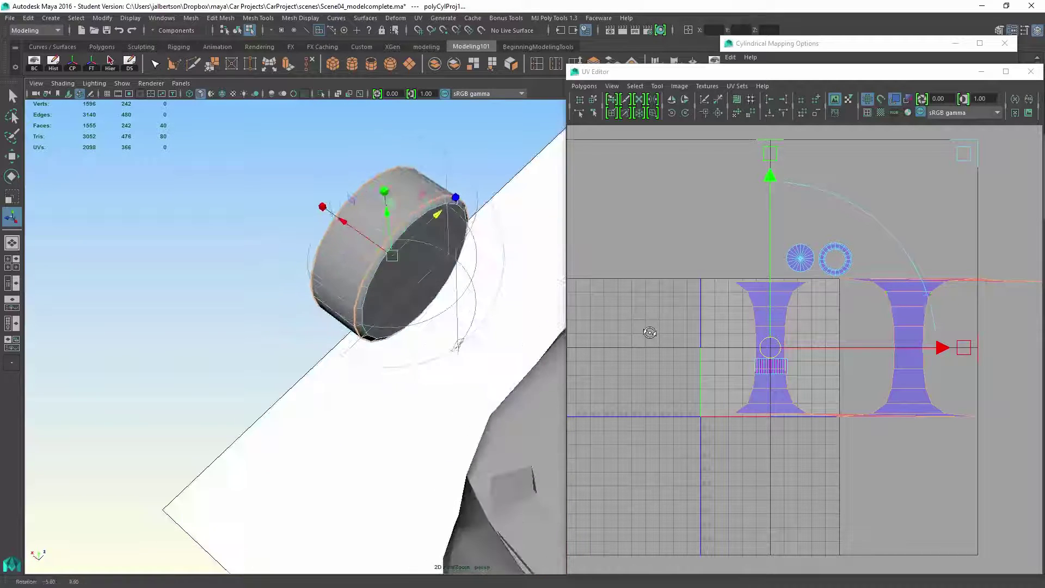
mouse_move(454, 381)
alt+mouse_down()
mouse_move(474, 344)
mouse_move(471, 335)
mouse_move(457, 343)
alt+mouse_up()
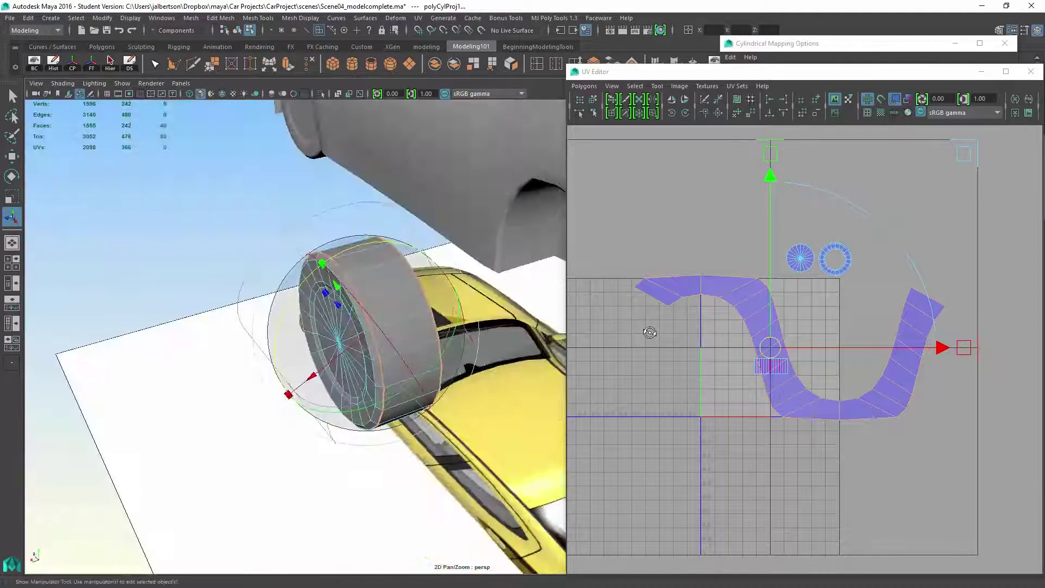
- Rotate the projection about -90 degrees so the tread unrolls flat, then frame the UVs
mouse_move(287, 395)
mouse_down()
mouse_move(361, 415)
mouse_move(368, 392)
mouse_move(359, 408)
mouse_move(395, 384)
mouse_move(359, 351)
mouse_move(326, 343)
mouse_up()
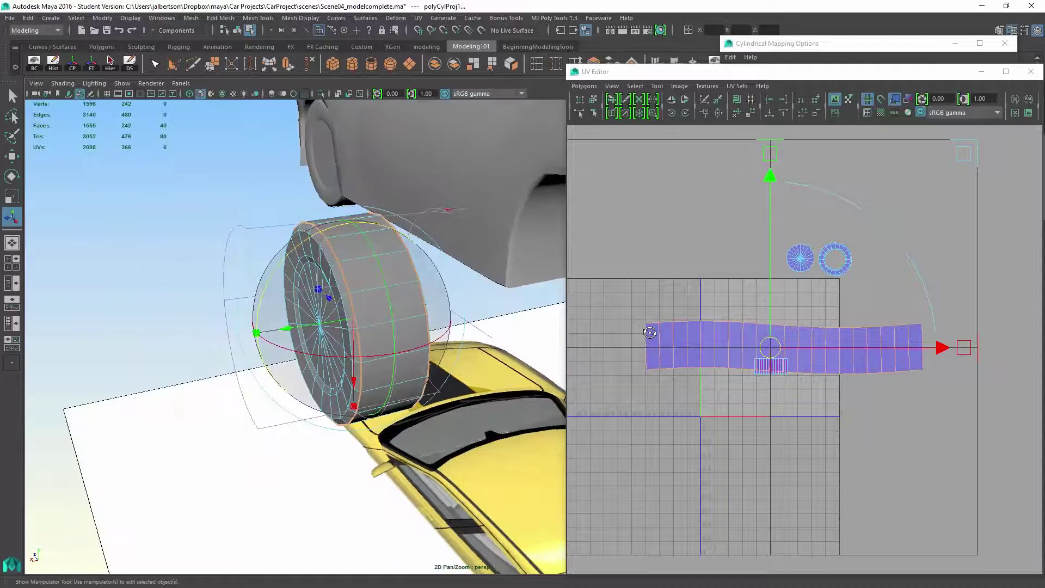
click(447, 209)
drag(447, 210, 447, 206)
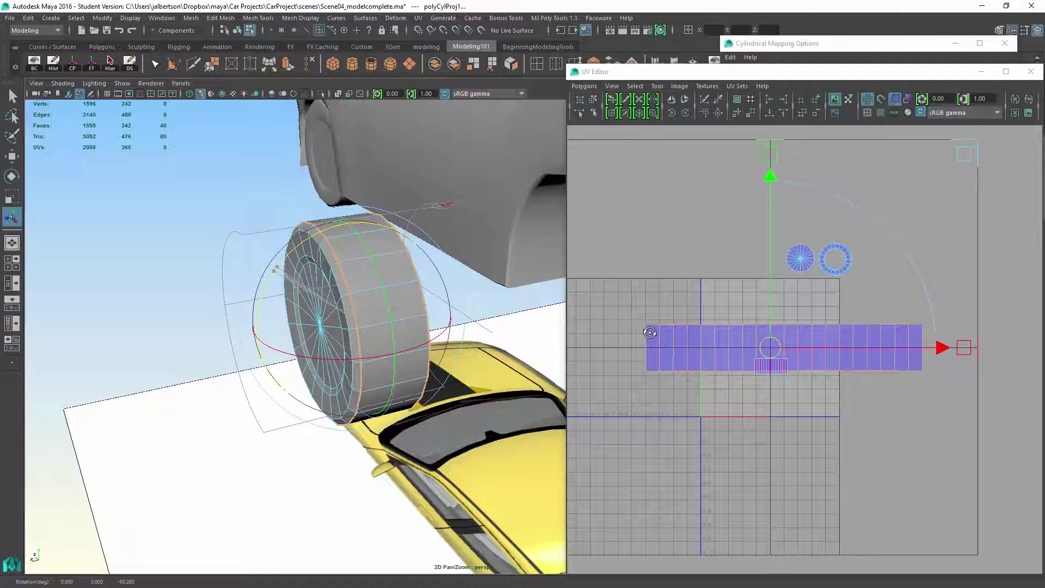
alt+drag(327, 326, 351, 318)
mouse_move(650, 332)
alt+mouse_down()
mouse_move(517, 329)
mouse_move(397, 252)
alt+mouse_up()
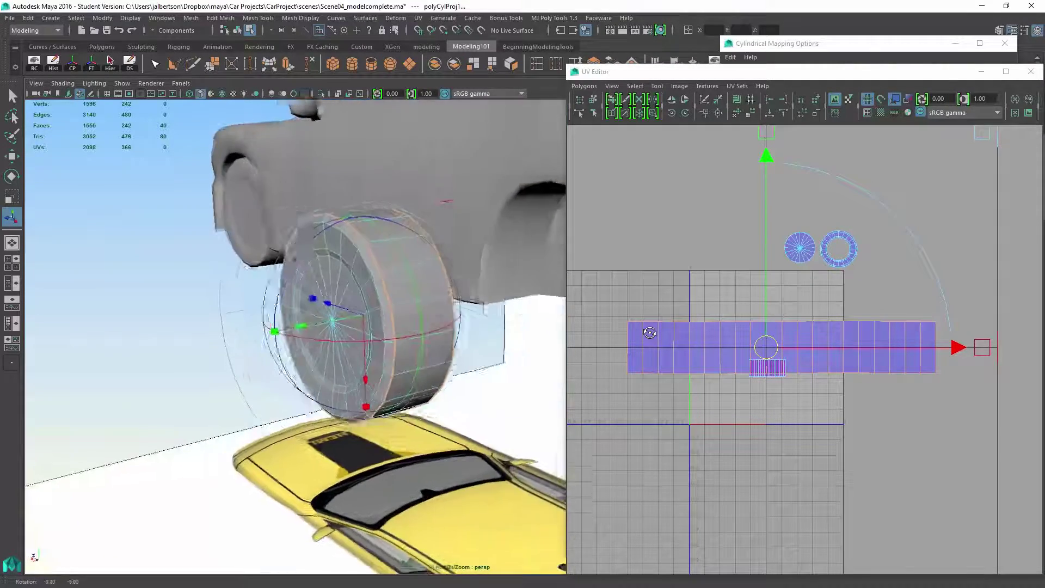
mouse_move(397, 252)
alt+mouse_down()
mouse_move(191, 205)
mouse_move(34, 114)
mouse_move(49, 306)
alt+mouse_up()
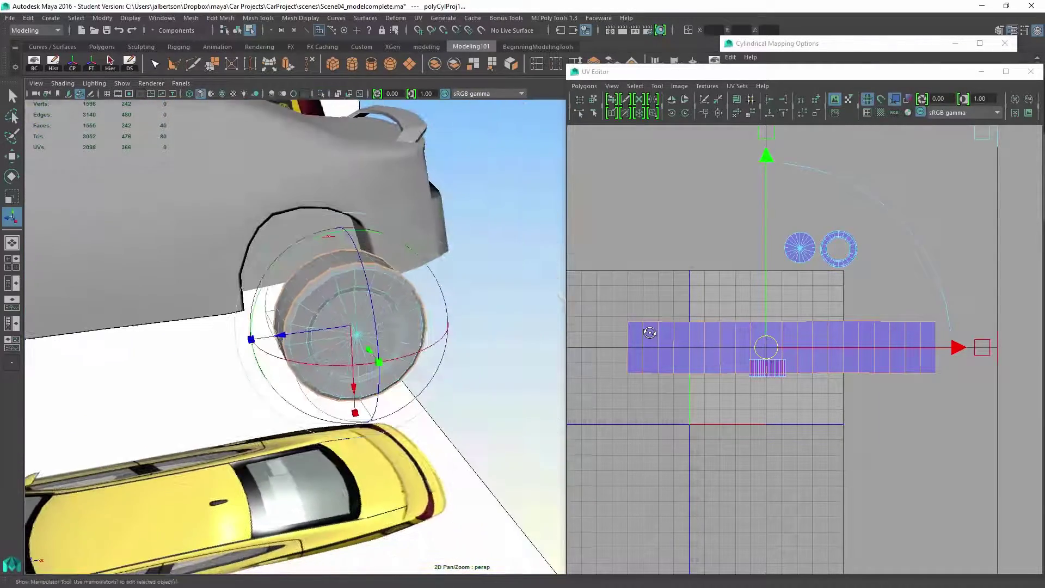
alt+drag(49, 305, 269, 343)
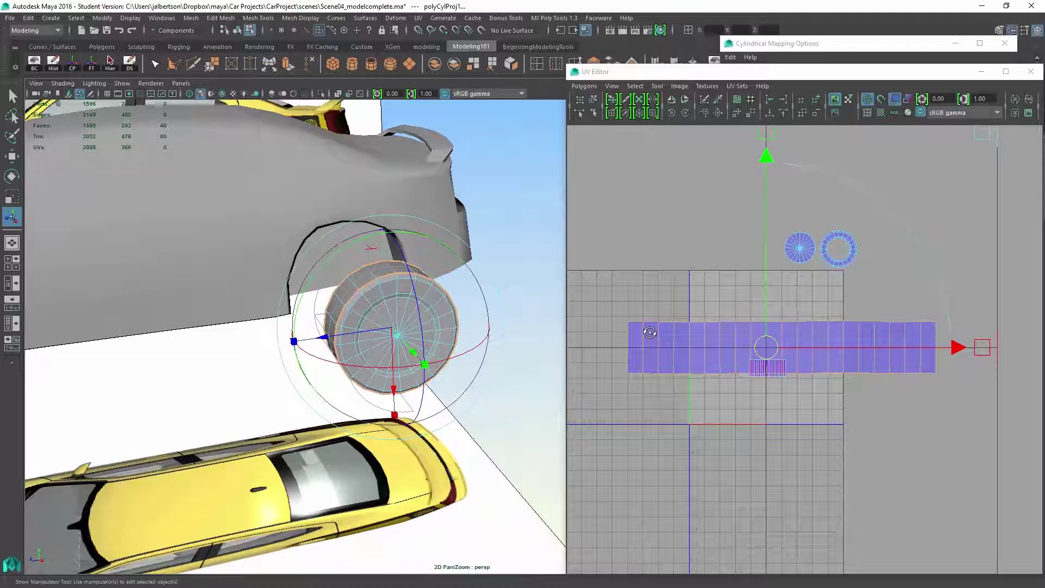
key(f)
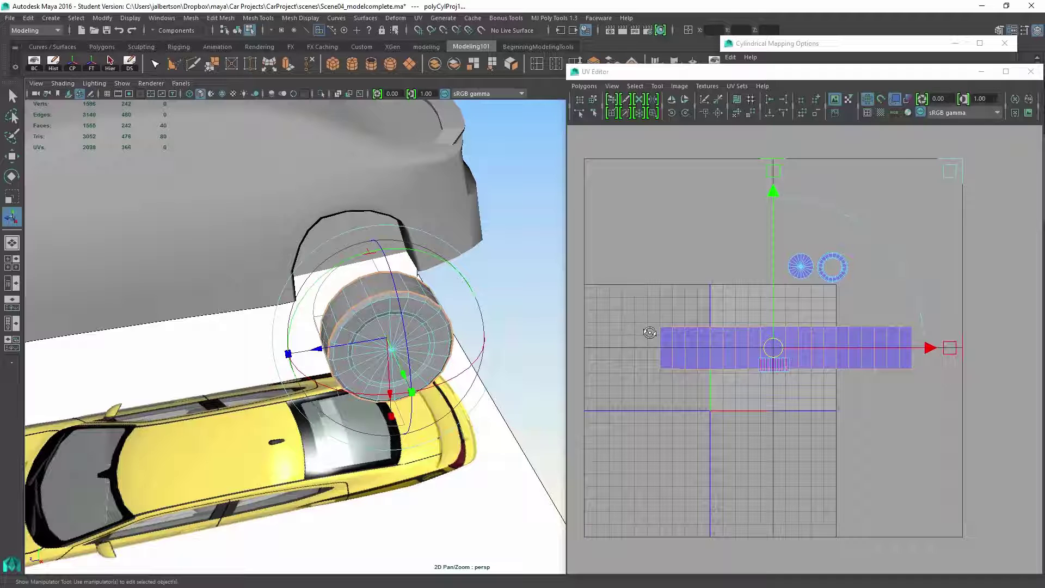
- Switch the wheel to UV selection and move the tread strip above the 0–1 tile
alt+drag(269, 343, 343, 327)
key(q)
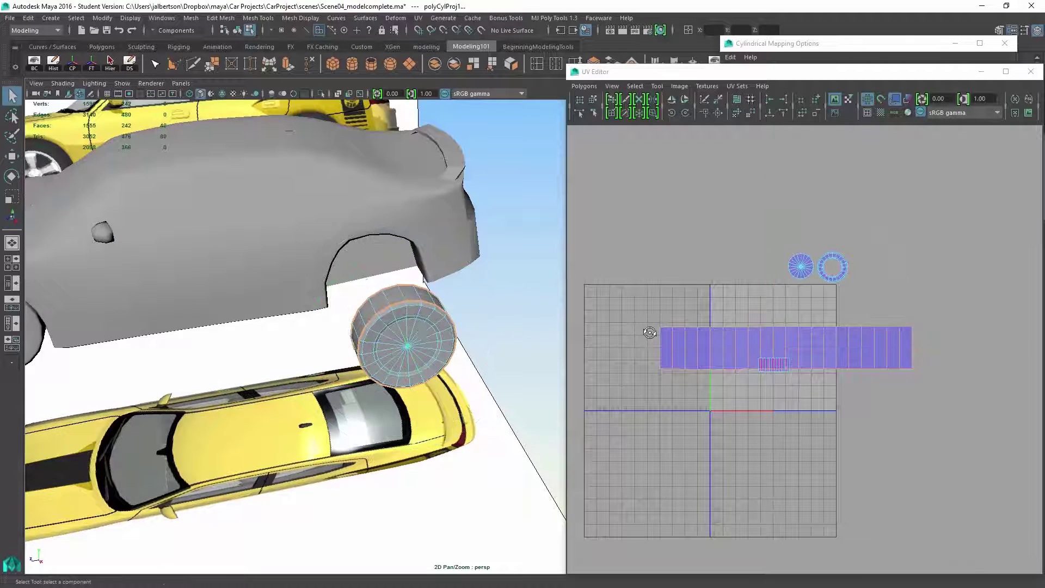
right_drag(392, 282, 393, 245)
click(409, 336)
alt+drag(409, 335, 425, 331)
key(F12)
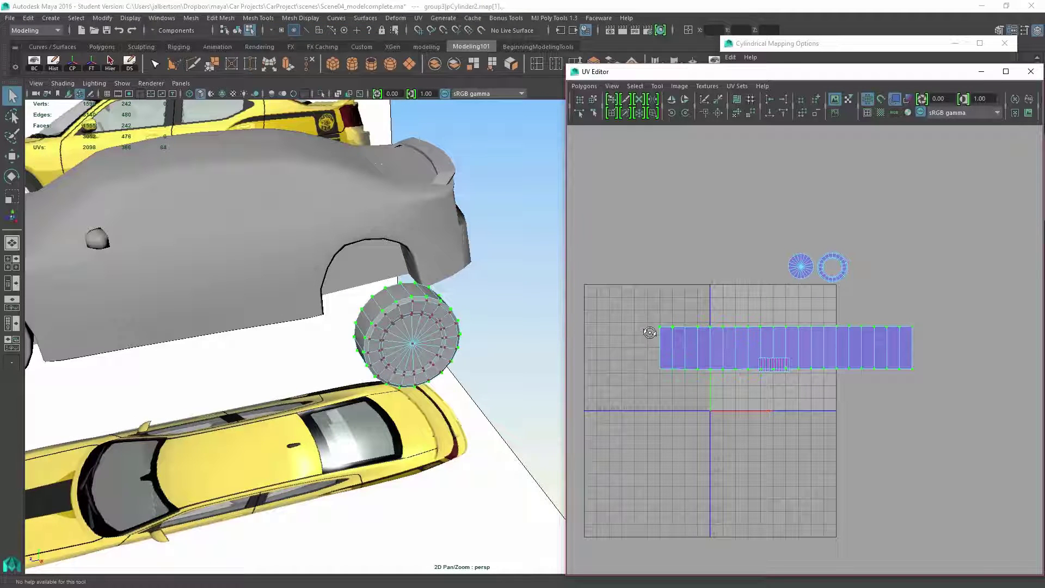
key(w)
drag(786, 346, 816, 218)
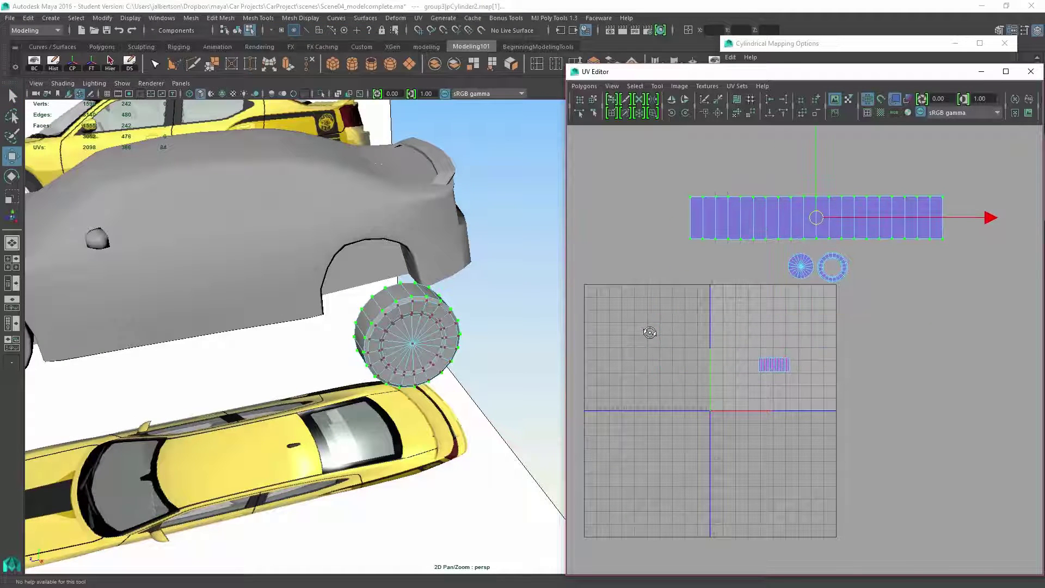
- Select the small UV shell and zoom onto the wheel's front face
right_drag(767, 323, 768, 346)
click(774, 365)
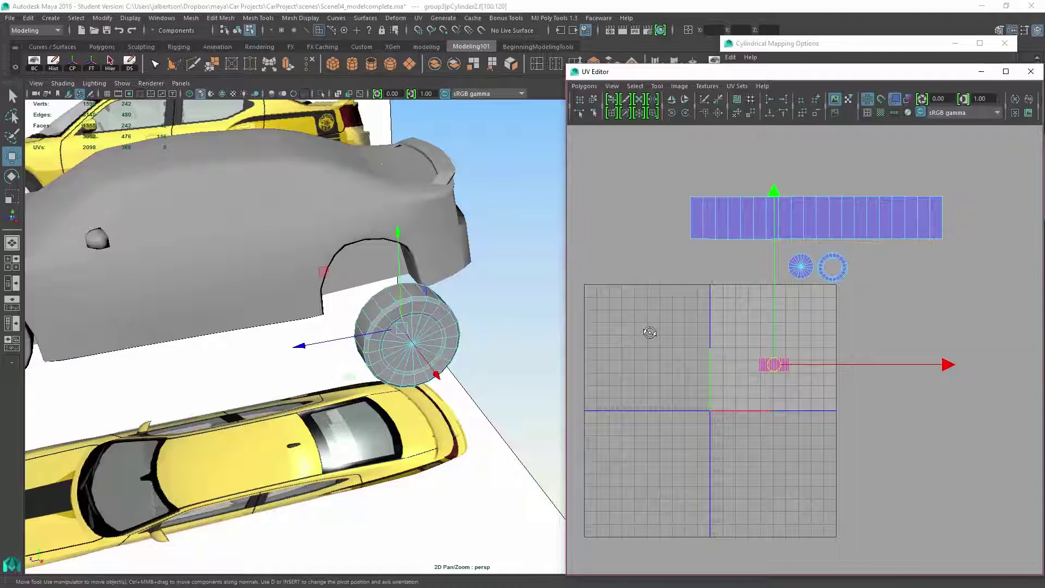
alt+drag(649, 332, 649, 332)
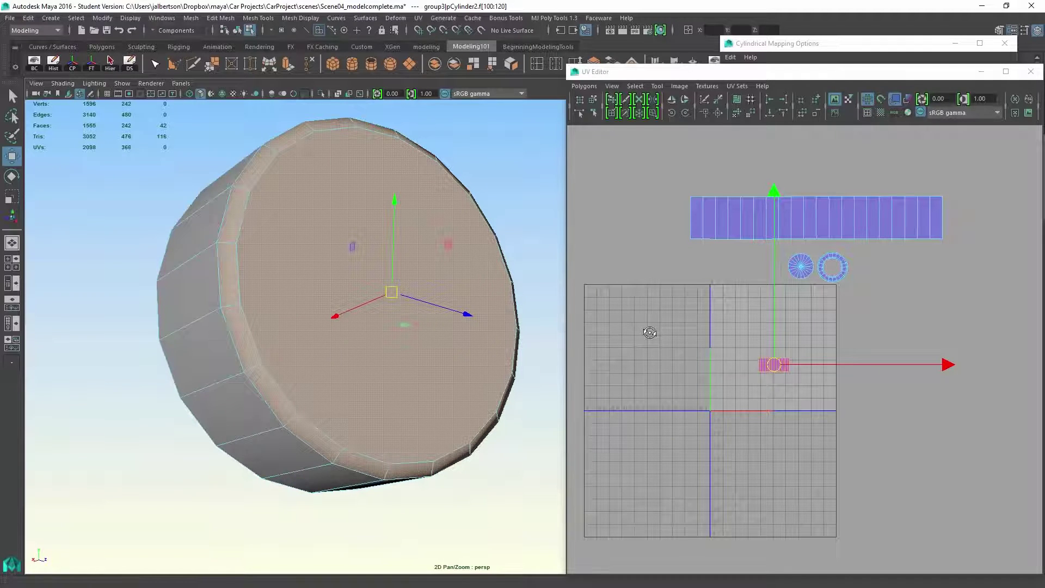
- Planar-map the wheel's front face and shrink its red UV disc
click(418, 18)
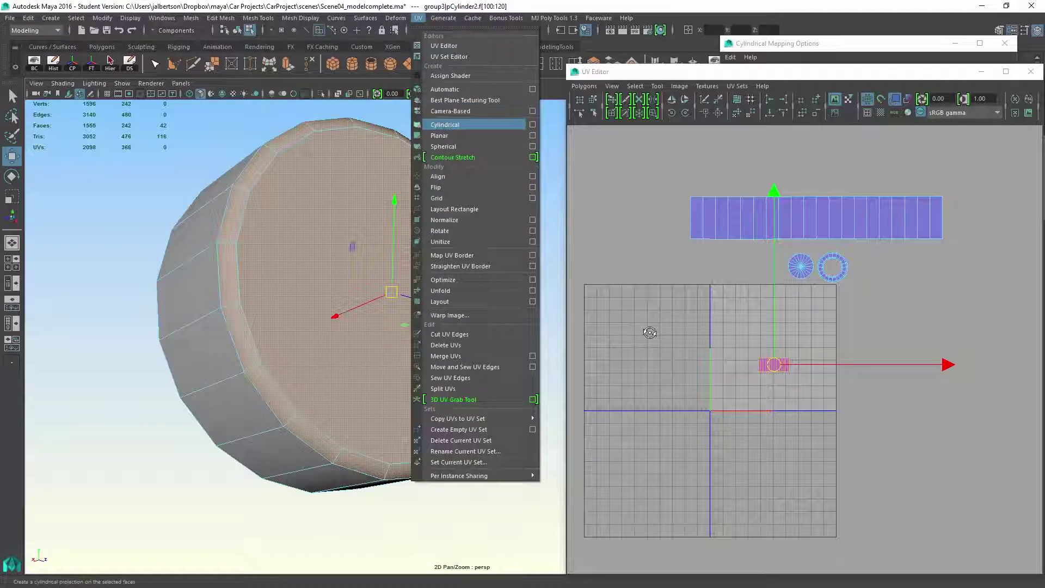
click(457, 135)
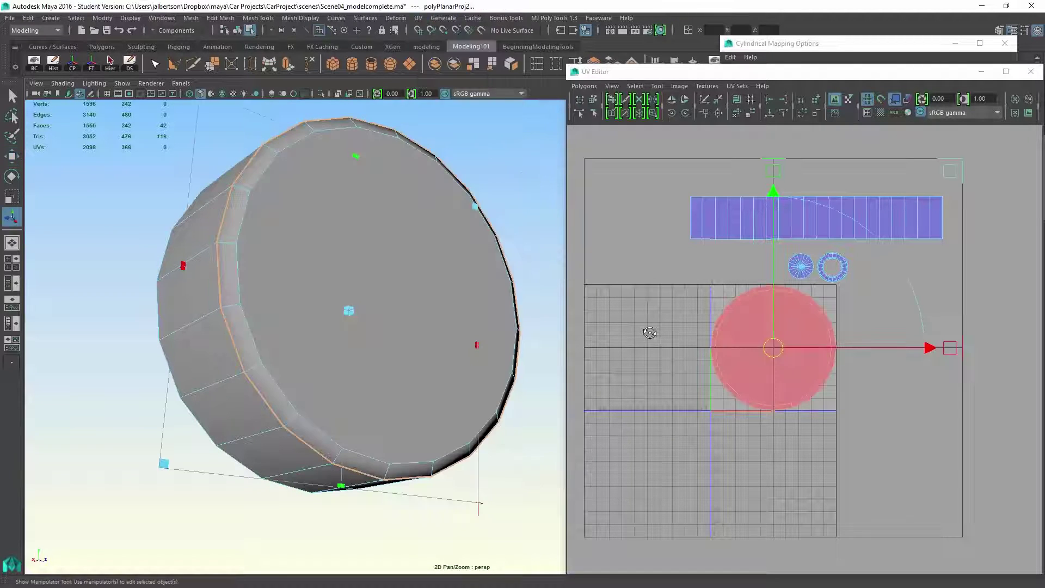
mouse_move(754, 350)
right_down()
mouse_move(805, 357)
mouse_move(759, 392)
right_up()
key(e)
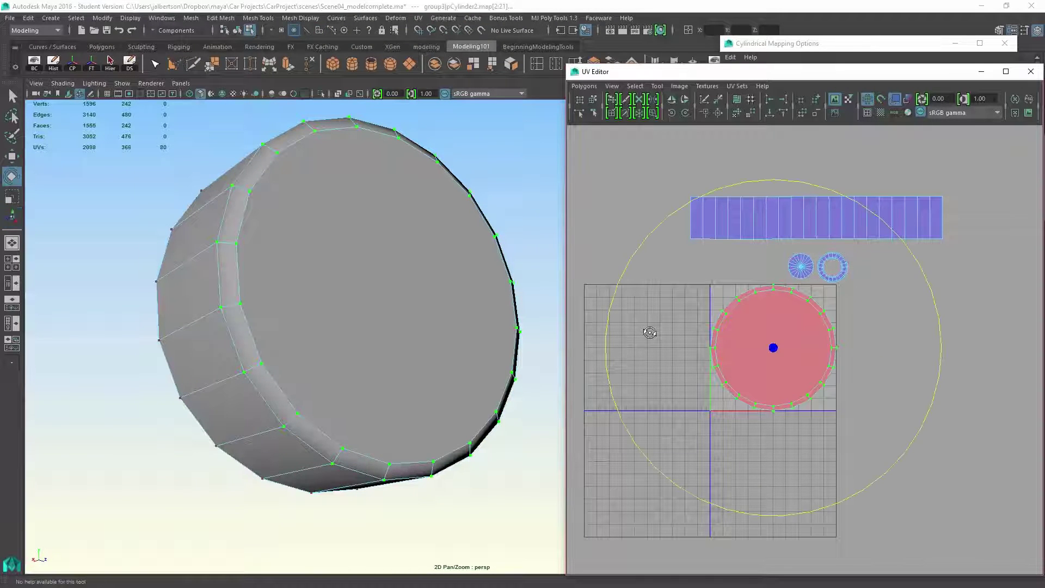
key(r)
mouse_move(773, 346)
mouse_down()
mouse_move(667, 265)
mouse_move(645, 266)
mouse_move(755, 269)
mouse_up()
- Fine-tune the disc's size and position, then return to object selection and frame the wheel
key(w)
key(r)
key(w)
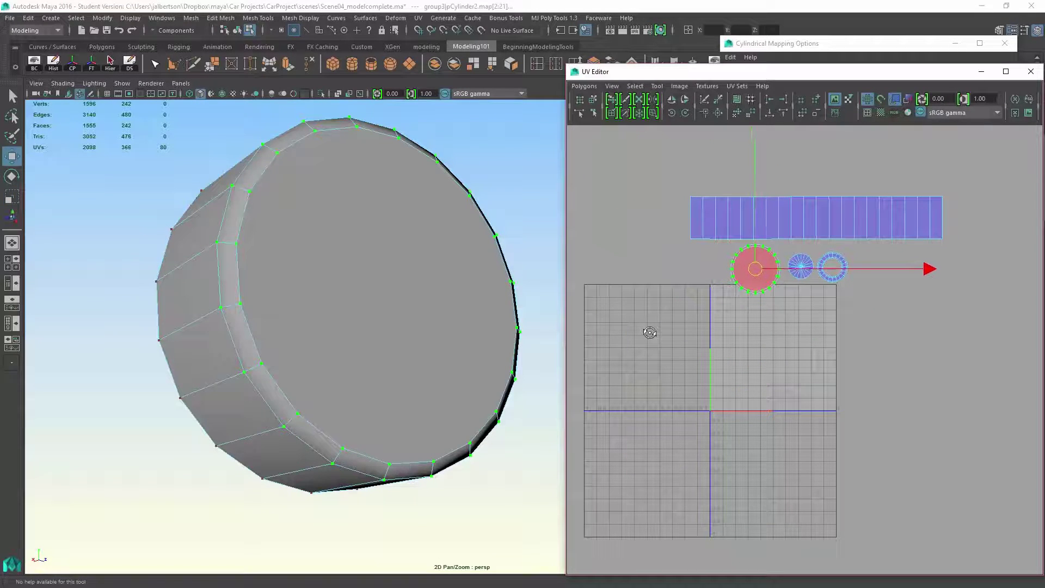
key(r)
key(w)
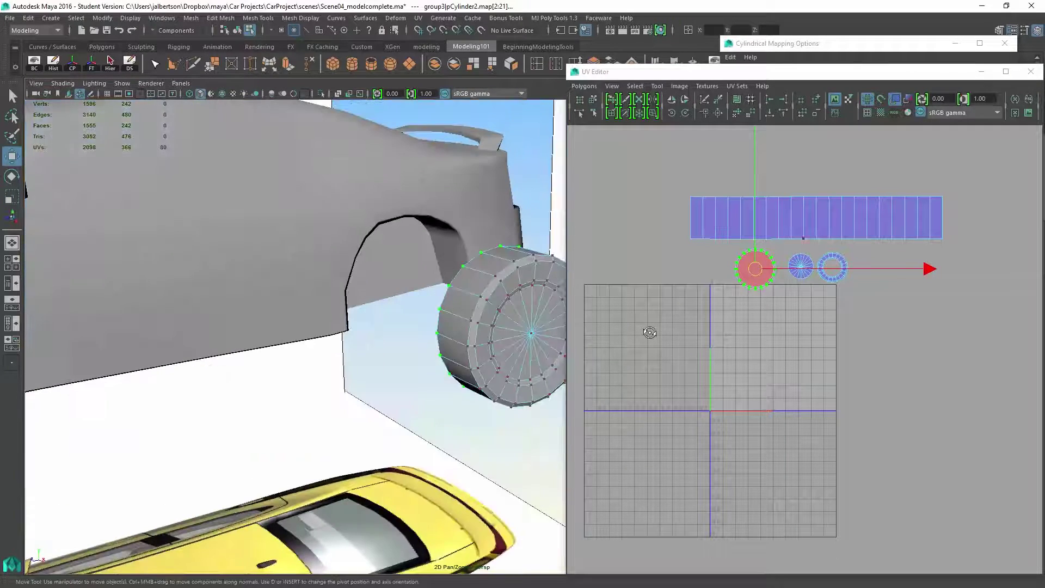
right_drag(466, 262, 522, 247)
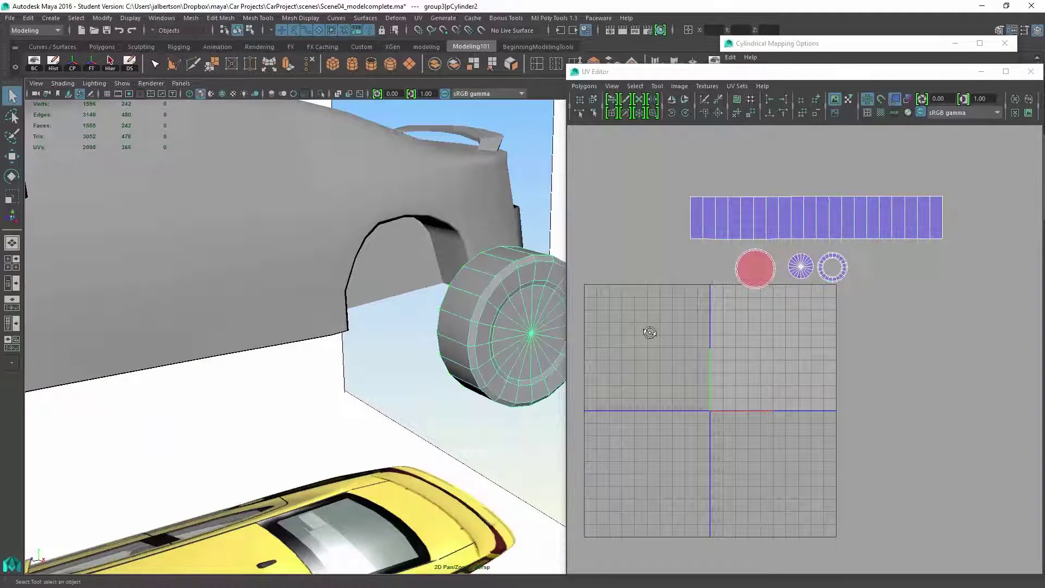
key(f)
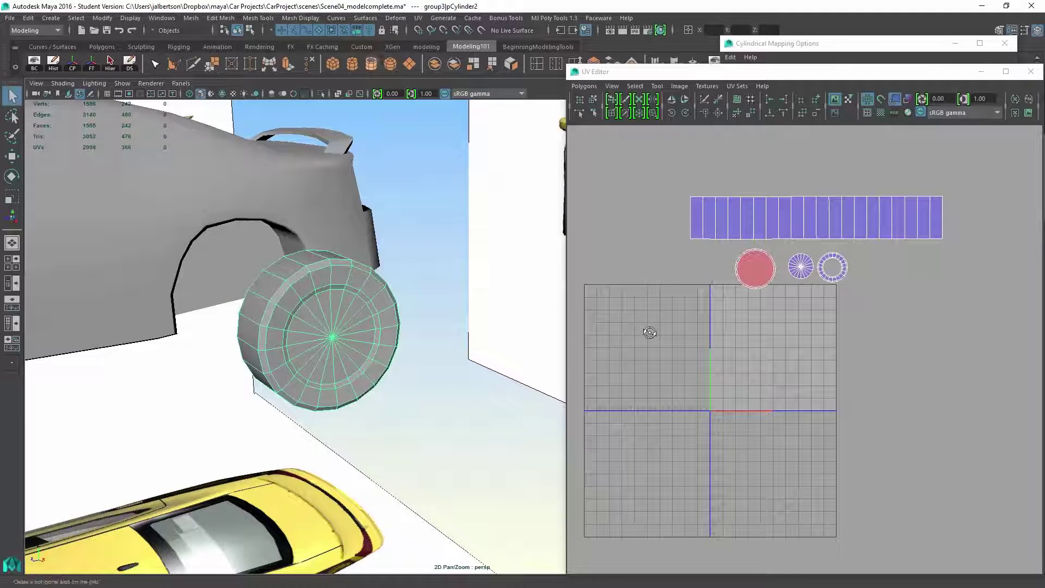
- Apply UV > Automatic mapping to the entire wheel
click(419, 17)
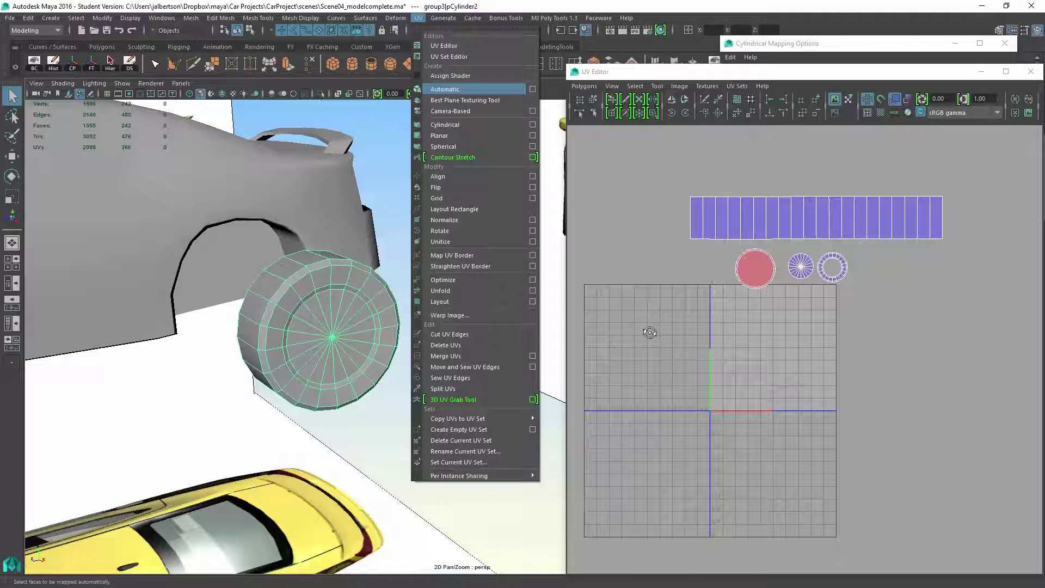
click(445, 89)
scroll(650, 333, up, 1)
scroll(650, 333, up, 1)
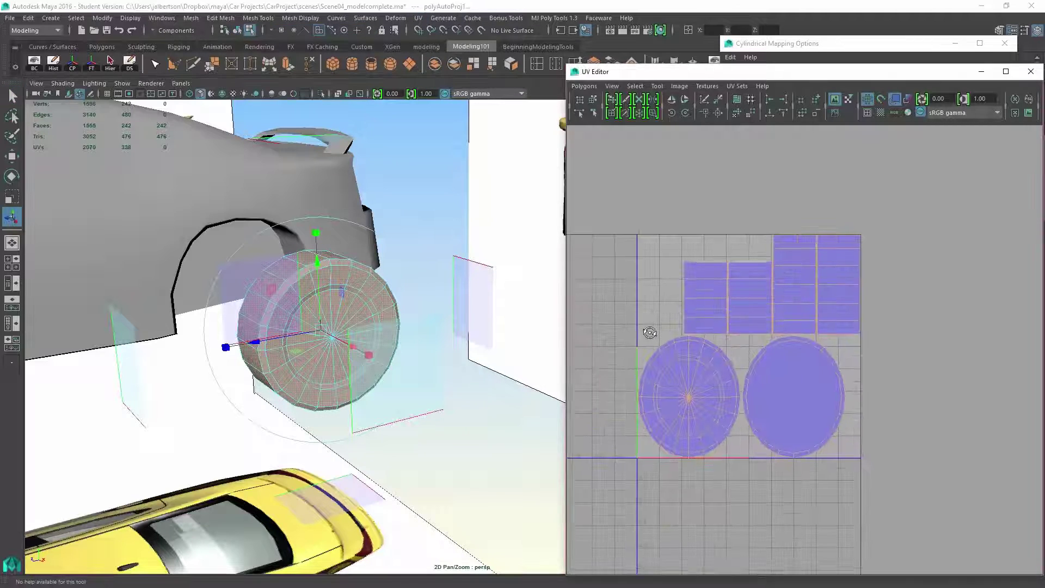
scroll(649, 332, up, 1)
scroll(649, 332, up, 1)
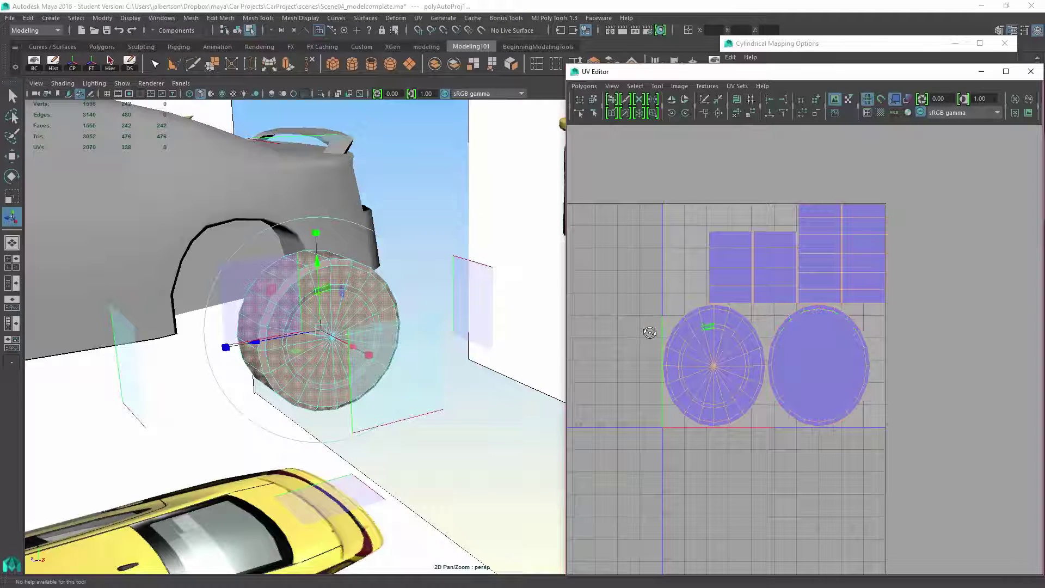
- Squash the elliptical cap UV shells vertically into circles
right_click(649, 333)
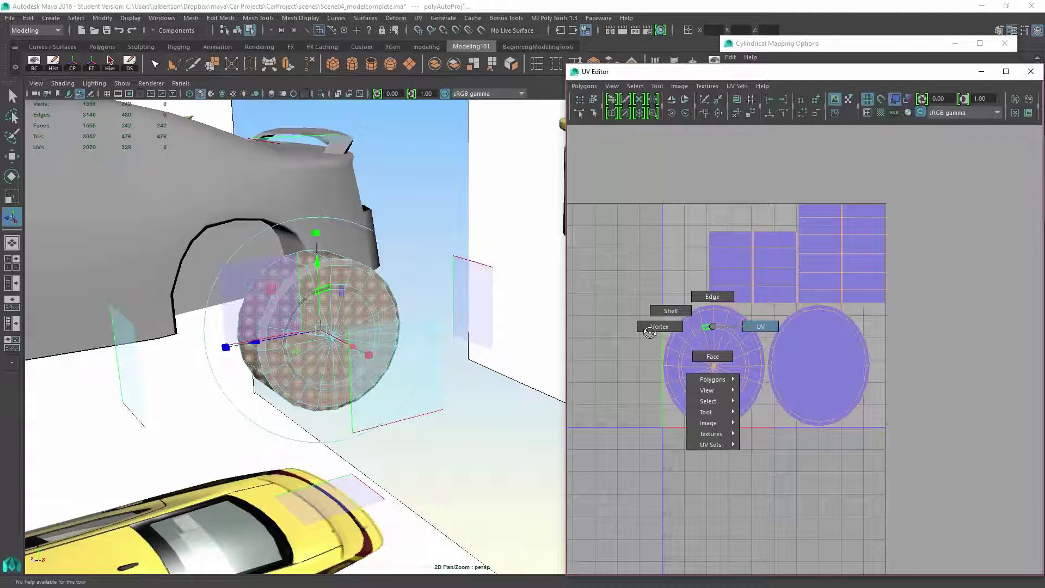
click(649, 333)
right_click(649, 332)
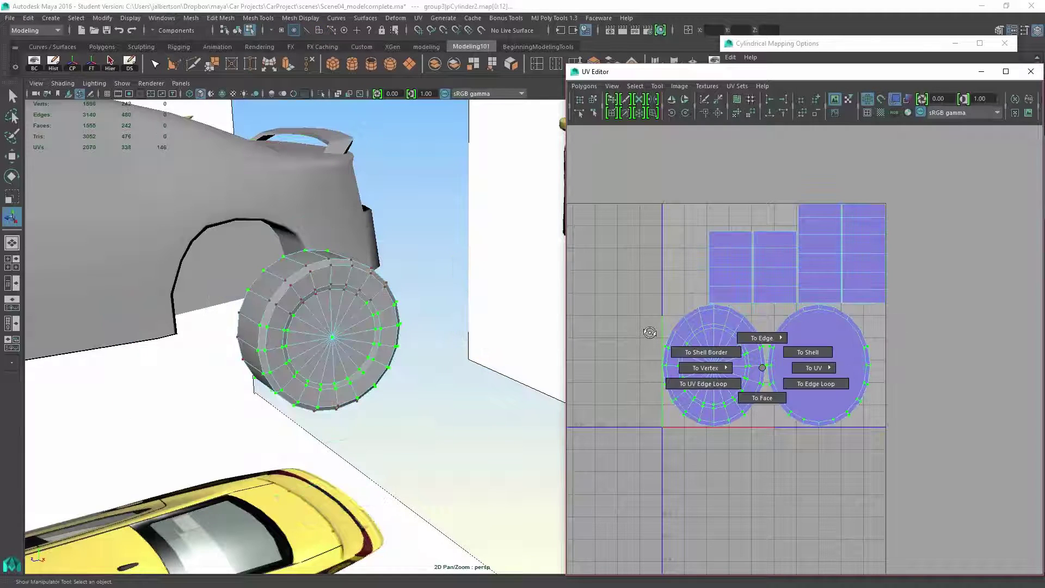
key(w)
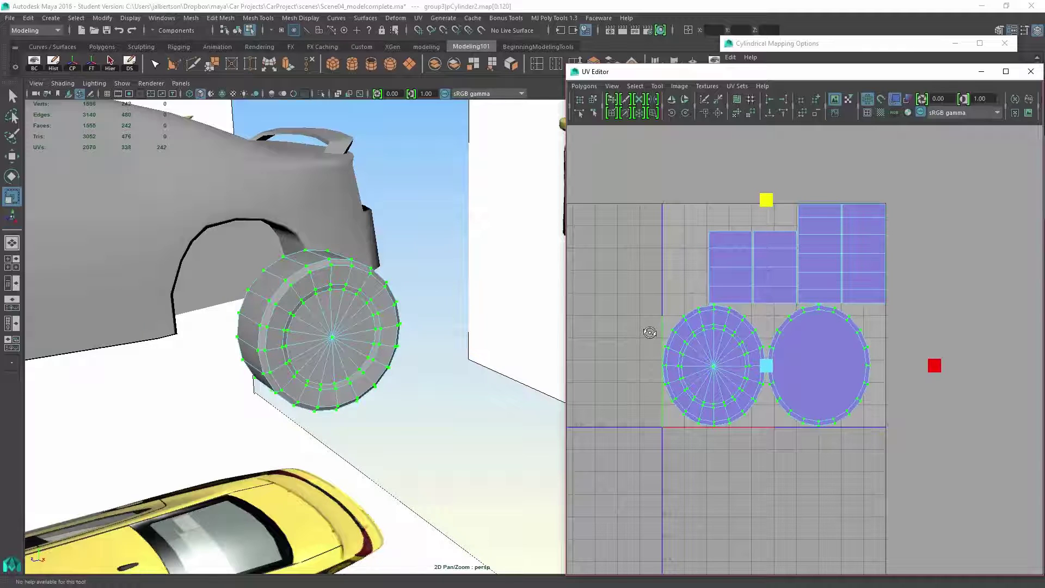
drag(766, 196, 766, 212)
scroll(649, 332, up, 2)
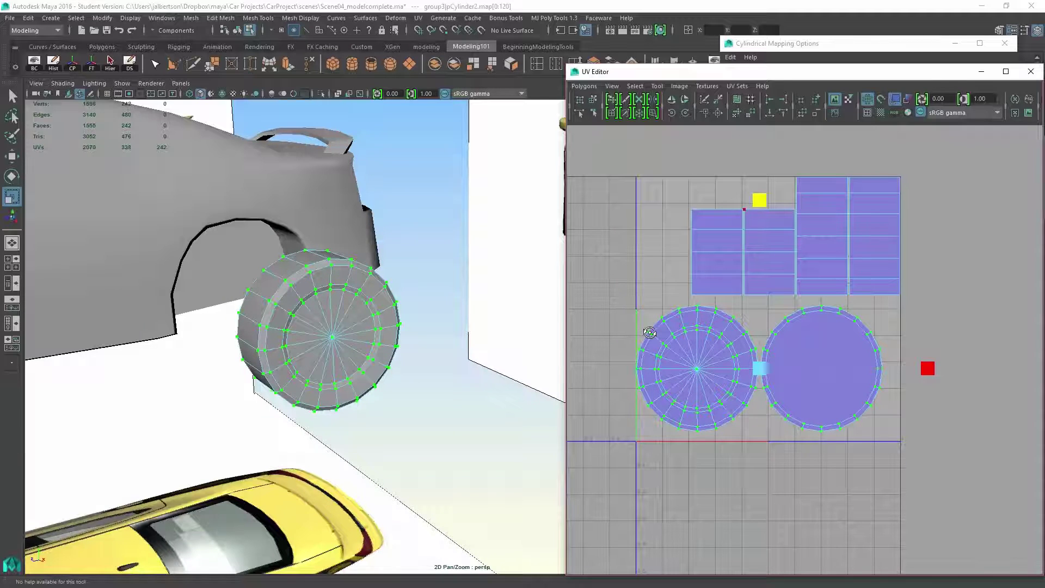
- Switch to UV edge selection and pick edges on the strip pieces
right_click(649, 332)
click(650, 332)
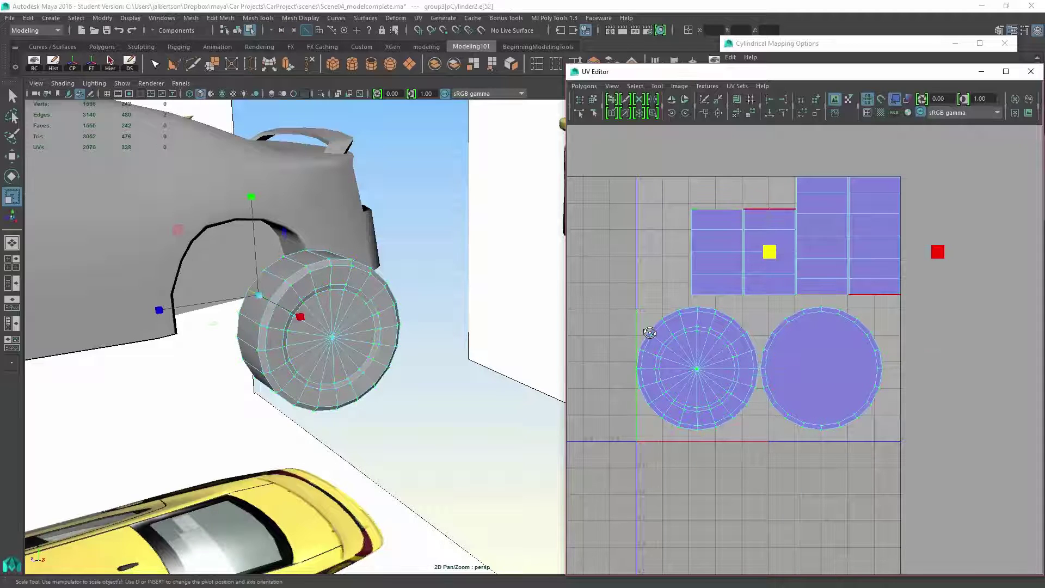
key(Down)
key(Down)
key(Up)
key(Right)
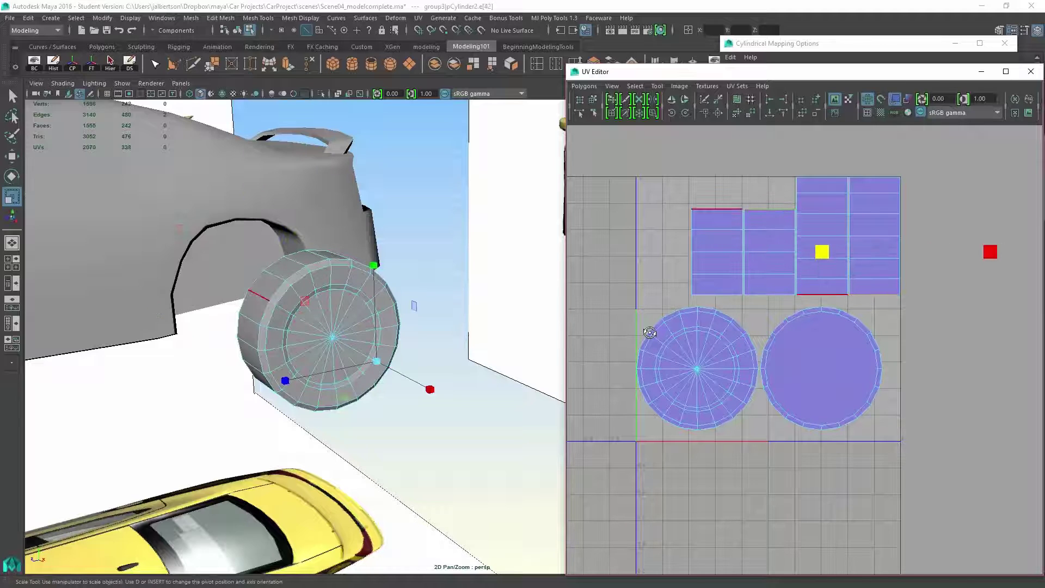
key(Left)
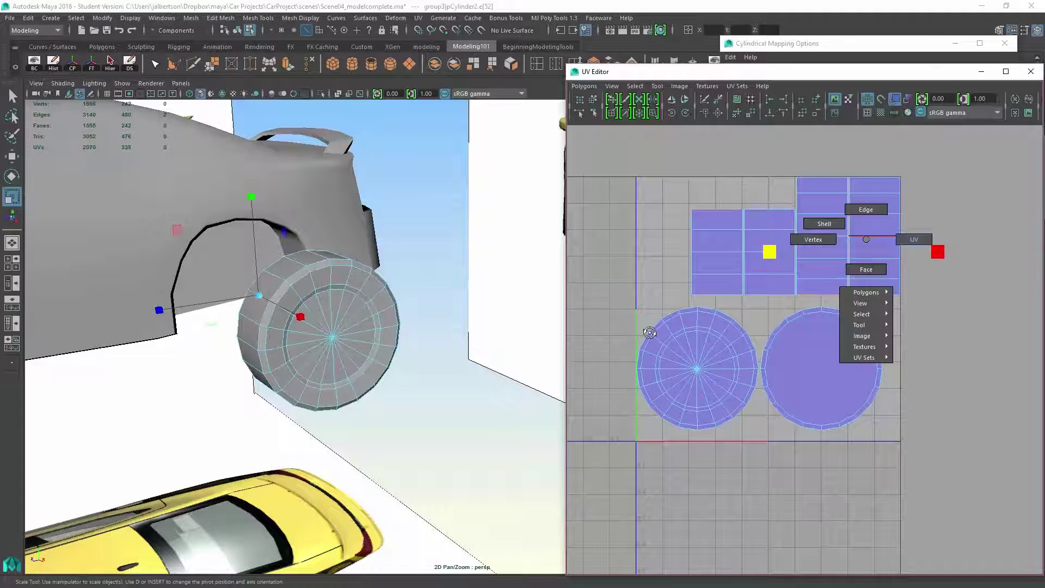
- Slide the right strip piece onto its neighbour and nudge it into alignment
right_drag(869, 237, 914, 237)
drag(918, 308, 918, 308)
key(w)
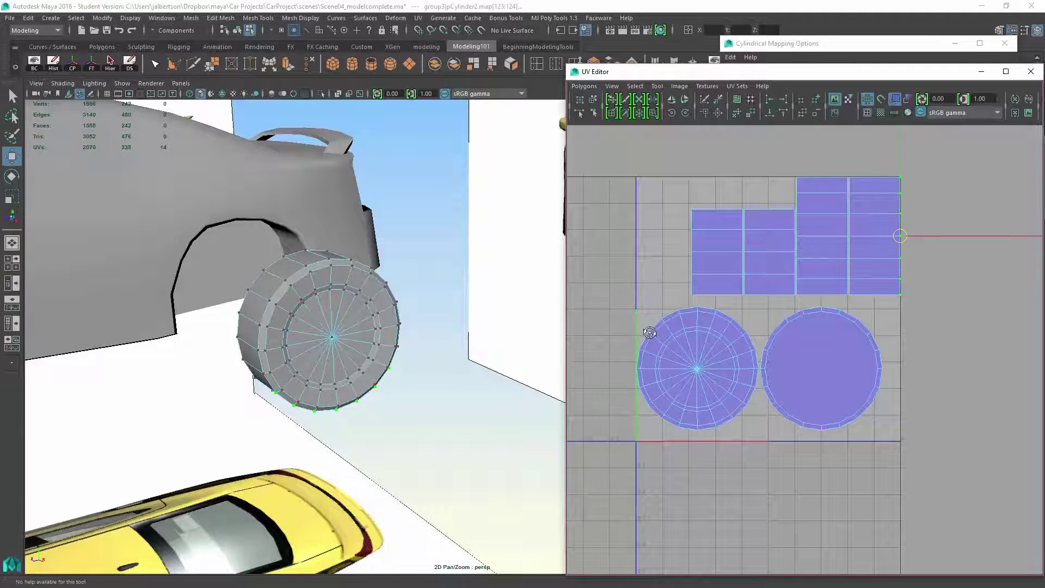
right_drag(948, 233, 994, 229)
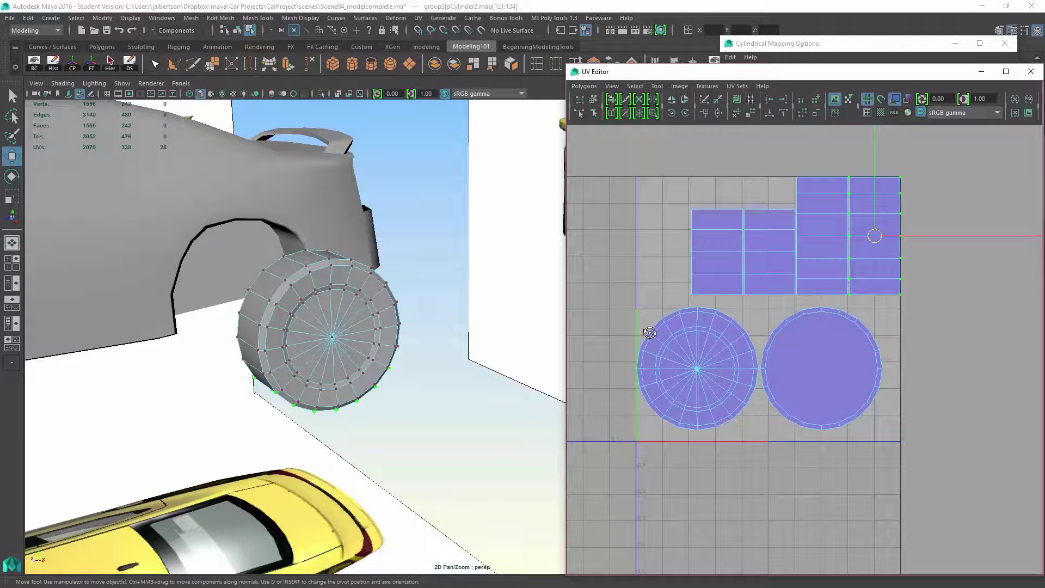
drag(939, 236, 885, 236)
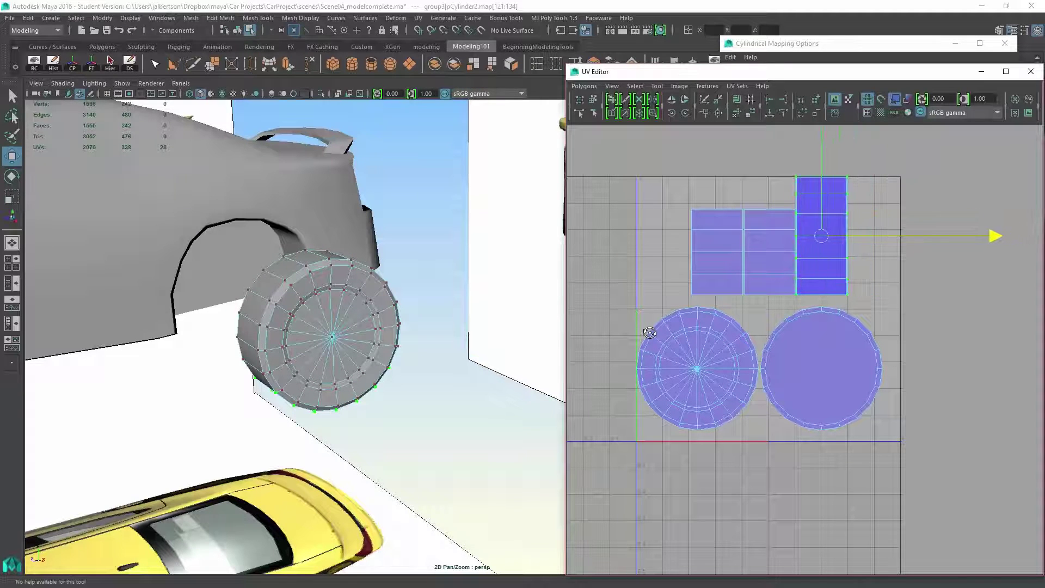
drag(820, 237, 823, 236)
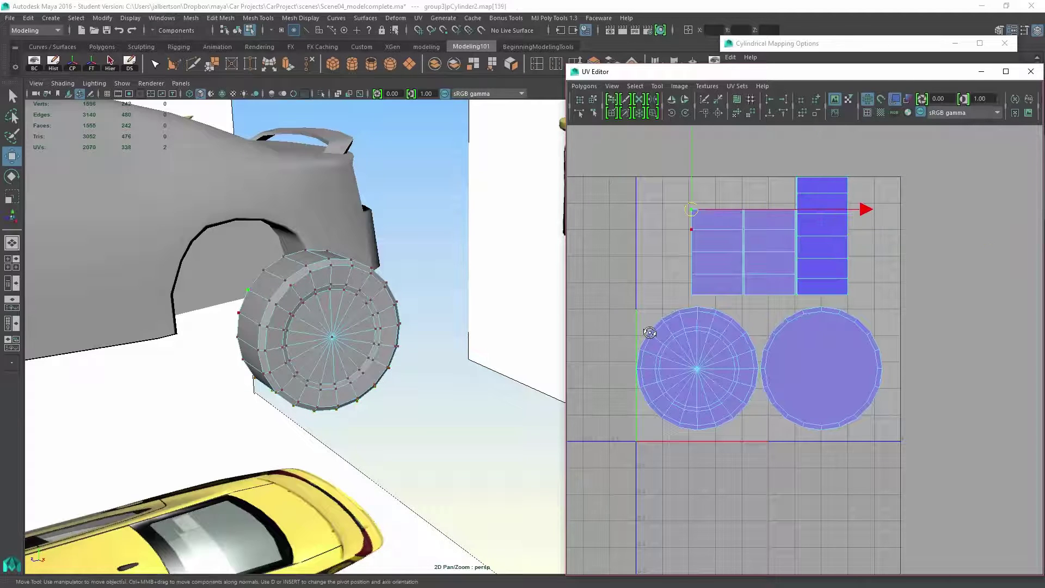
- Move the leftmost strip piece onto the stacked column, nudging it right and up
click(716, 252)
drag(817, 252, 869, 252)
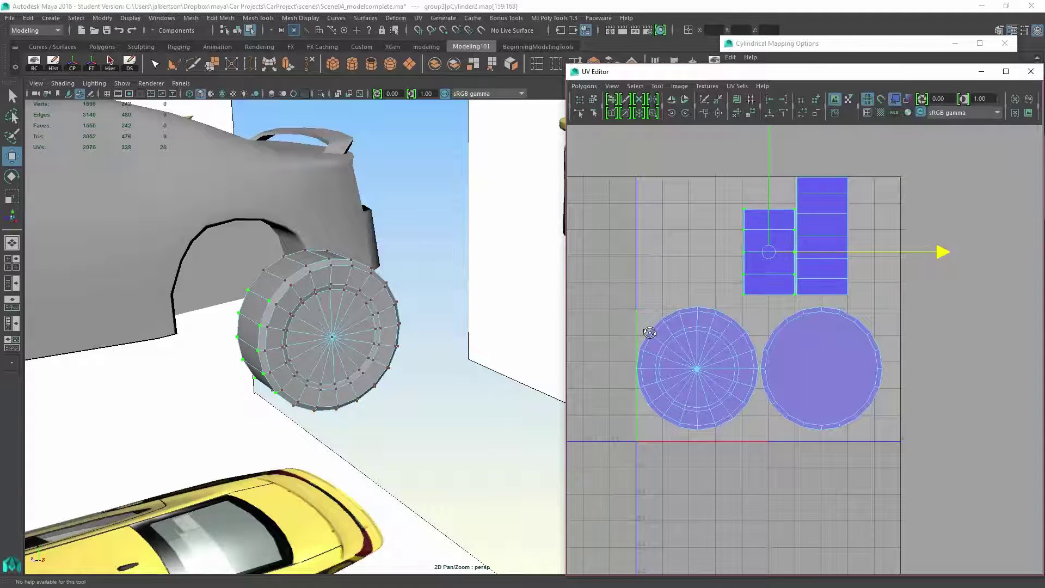
key(w)
drag(899, 252, 937, 252)
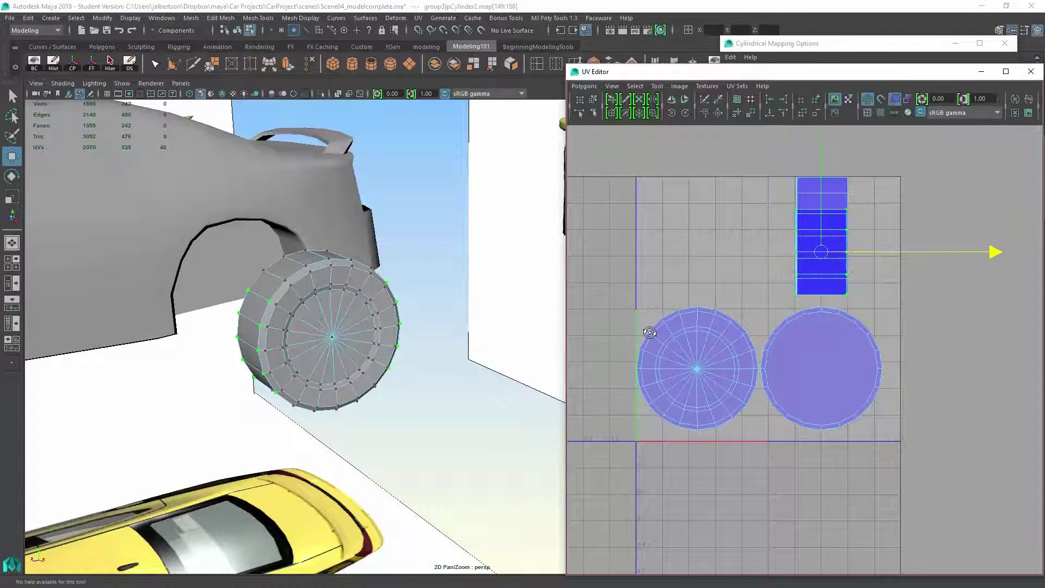
key(alt+Right)
key(alt+Up)
key(alt+Up)
key(alt+Up)
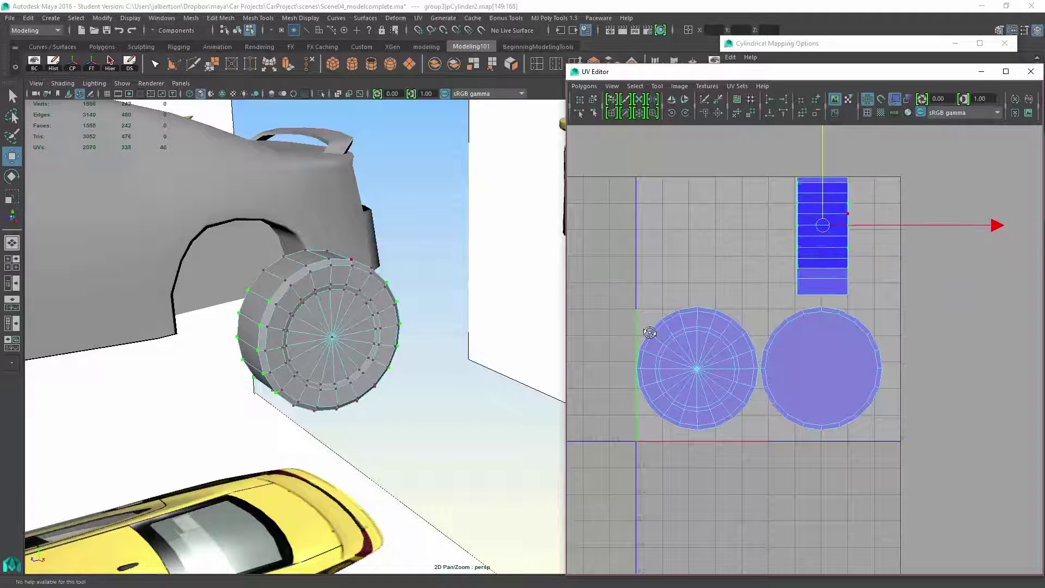
key(alt+Up)
key(alt+Up)
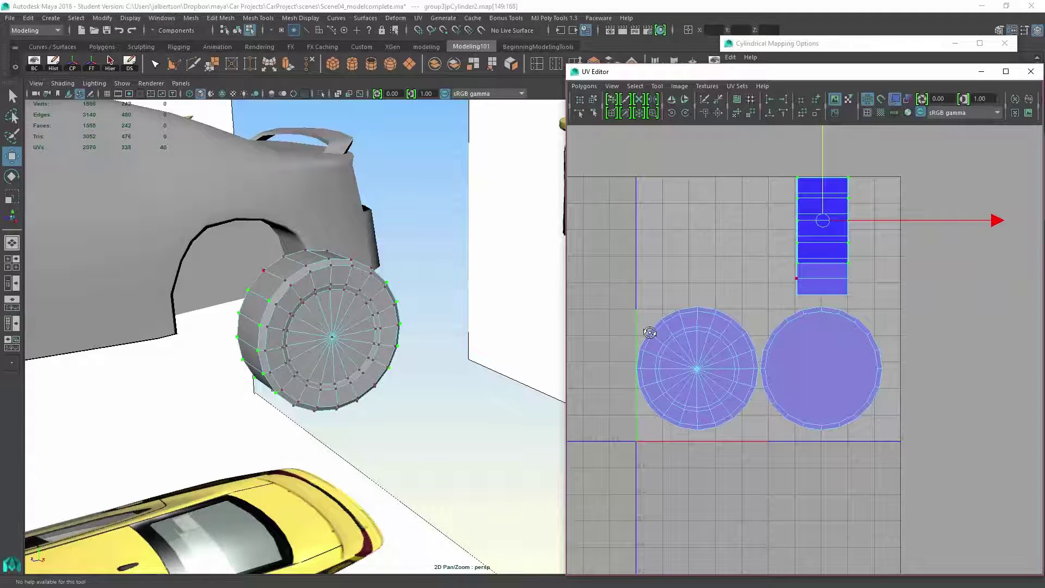
scroll(649, 332, down, 2)
- Orbit around the wheel and leave component editing with F8
right_click(816, 273)
mouse_move(327, 327)
alt+mouse_down()
mouse_move(310, 319)
mouse_move(352, 343)
mouse_move(426, 327)
mouse_move(491, 294)
alt+mouse_up()
key(F8)
- Select the car body (pCube5) and orbit around it to inspect it
click(398, 358)
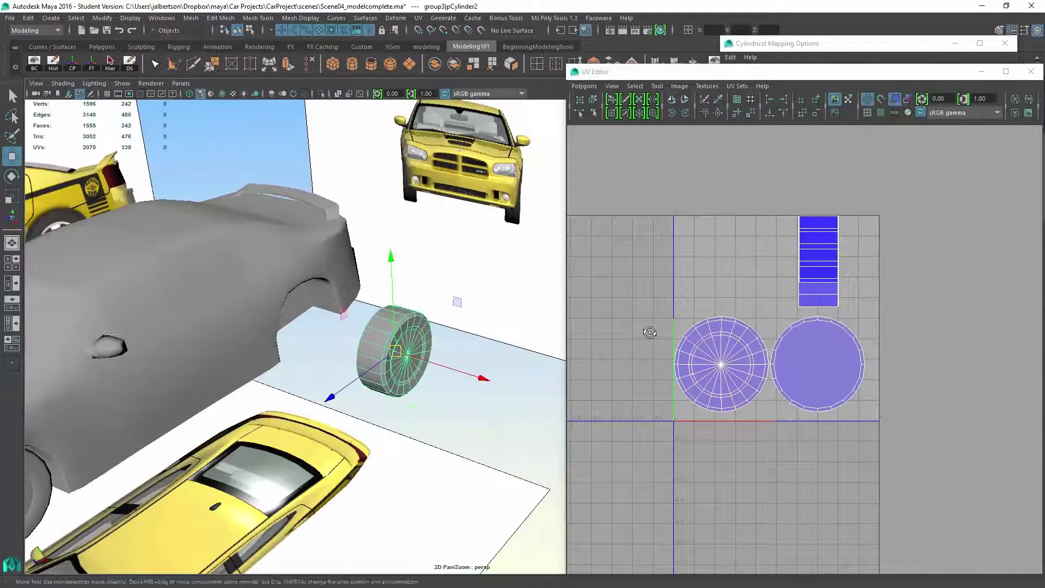
alt+drag(326, 327, 408, 311)
click(350, 317)
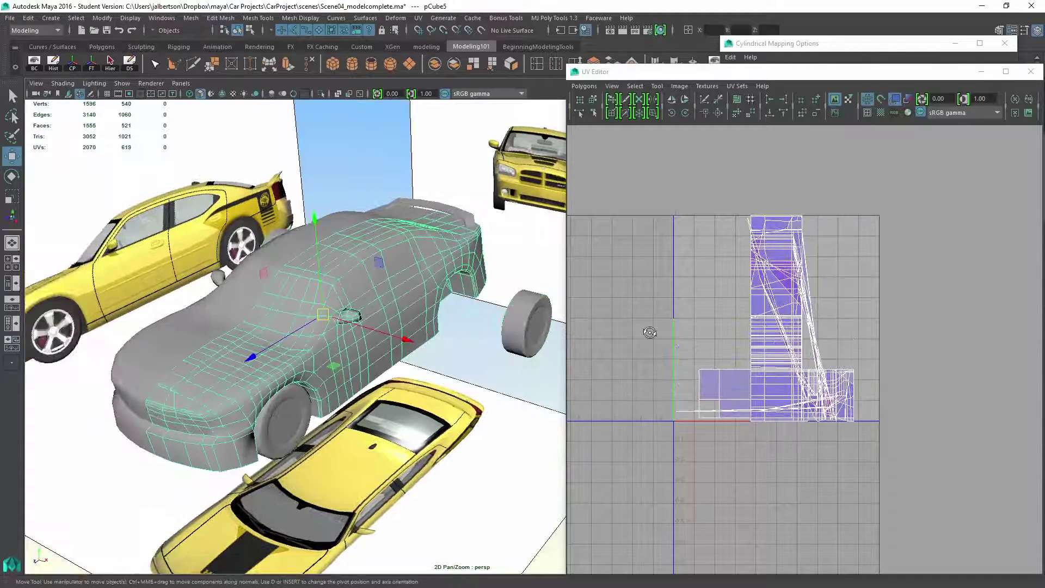
mouse_move(294, 327)
alt+mouse_down()
mouse_move(344, 270)
mouse_move(392, 294)
alt+mouse_up()
mouse_move(392, 295)
alt+right_down()
mouse_move(408, 294)
mouse_move(392, 294)
alt+right_up()
alt+drag(392, 294, 360, 237)
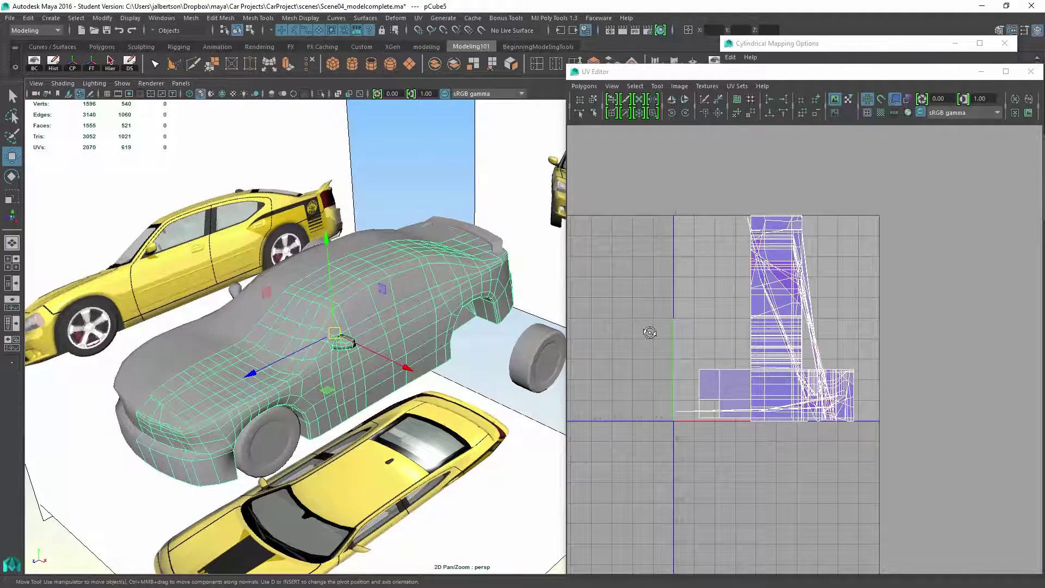
- Apply UV > Automatic mapping to the car body
alt+drag(649, 333, 649, 333)
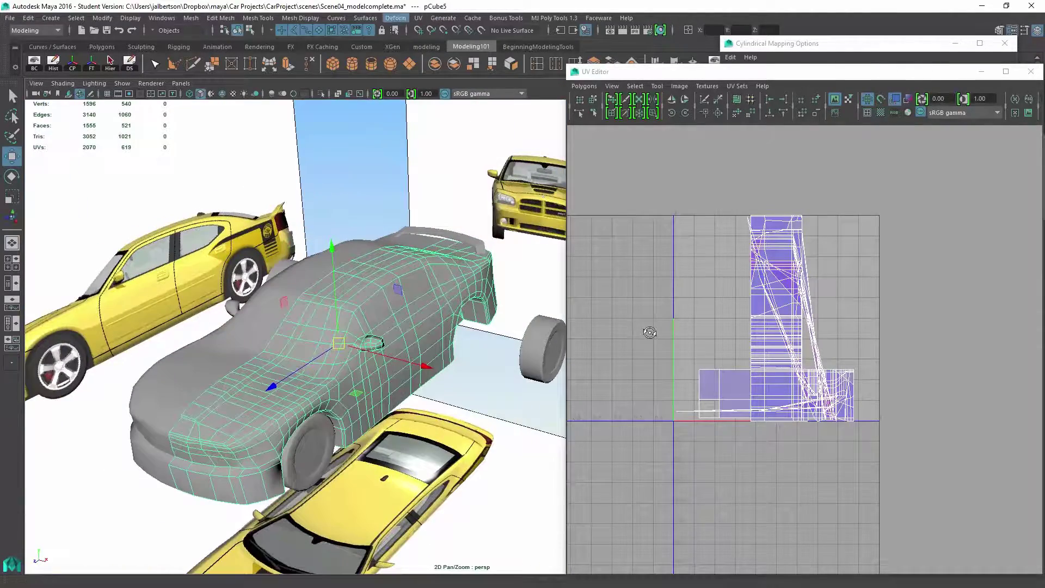
click(418, 17)
click(441, 90)
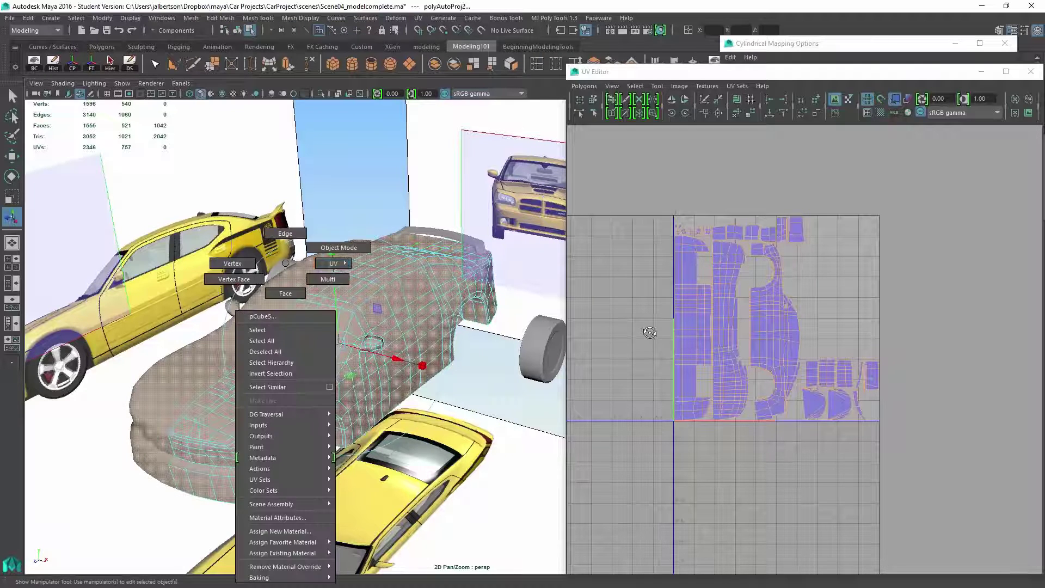
right_drag(280, 269, 335, 255)
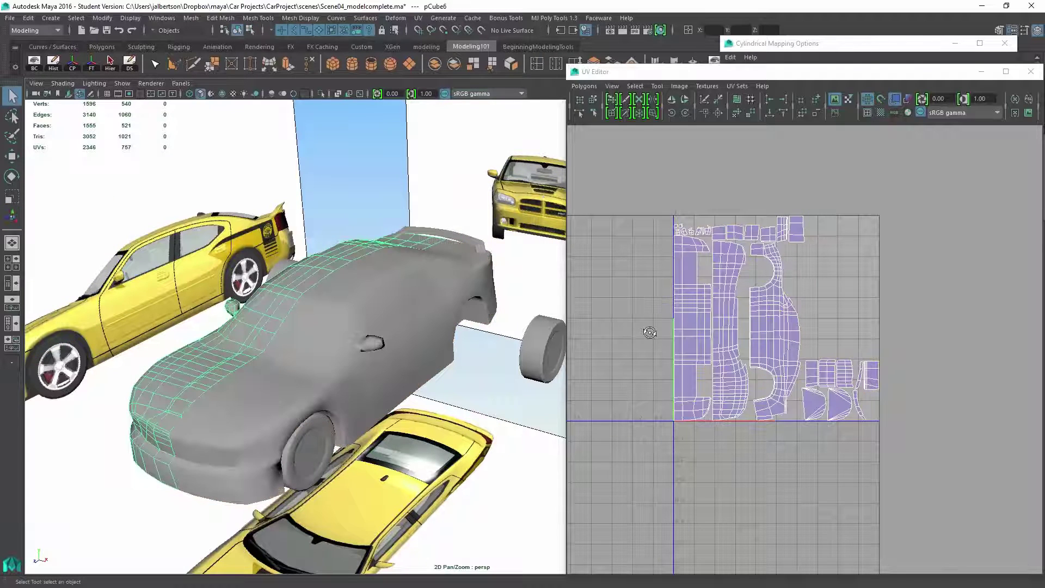
click(649, 332)
alt+drag(294, 327, 326, 311)
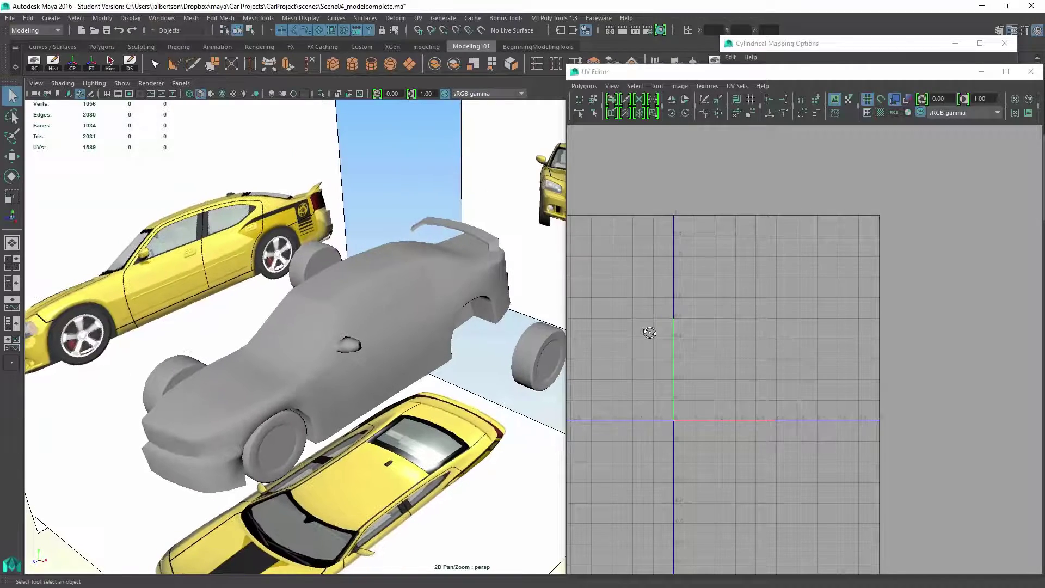
key(ctrl+z)
key(ctrl+z)
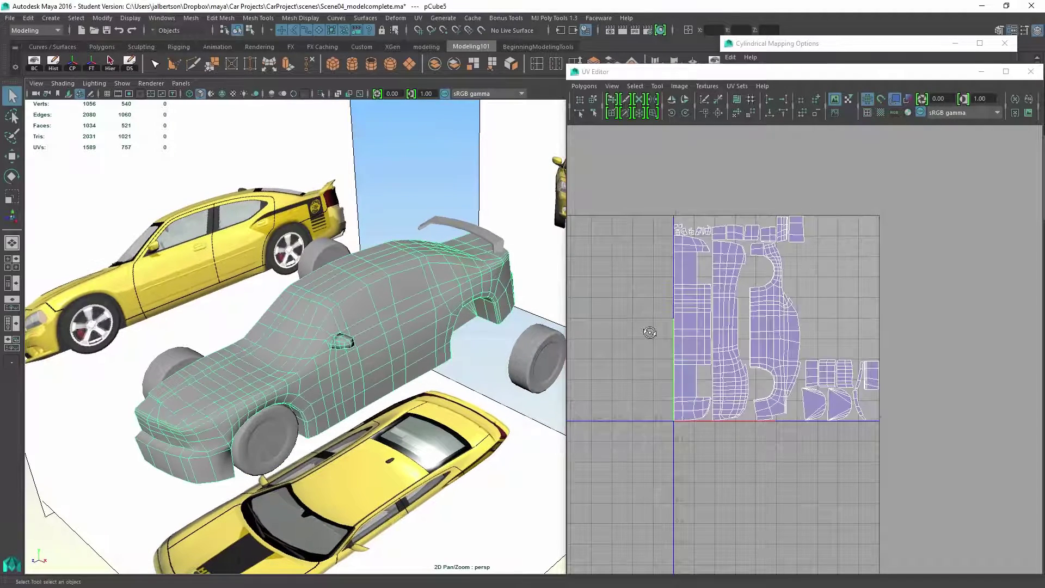
key(f)
scroll(650, 332, up, 2)
scroll(649, 333, up, 2)
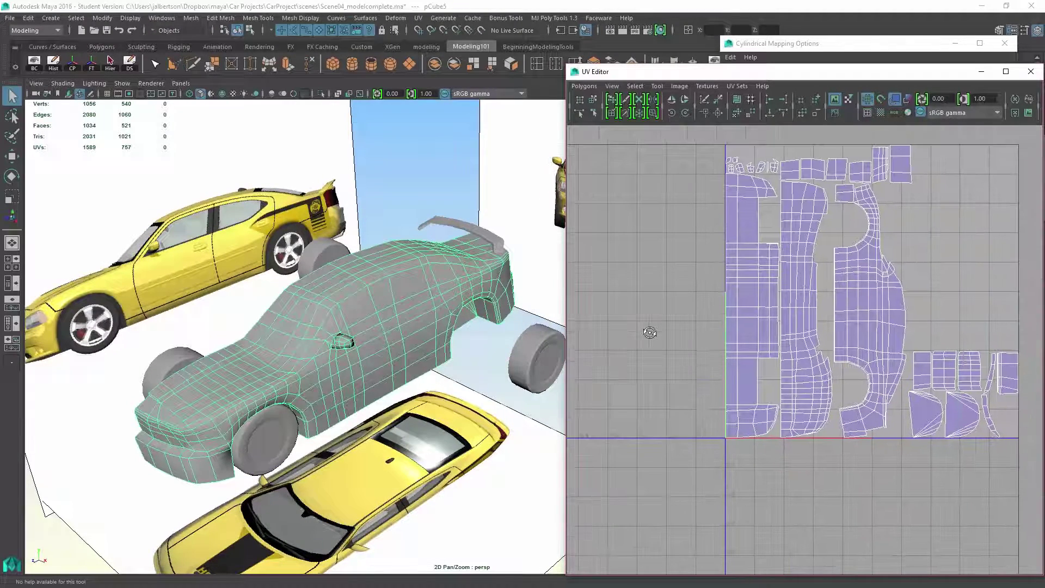
alt+middle_drag(649, 333, 545, 328)
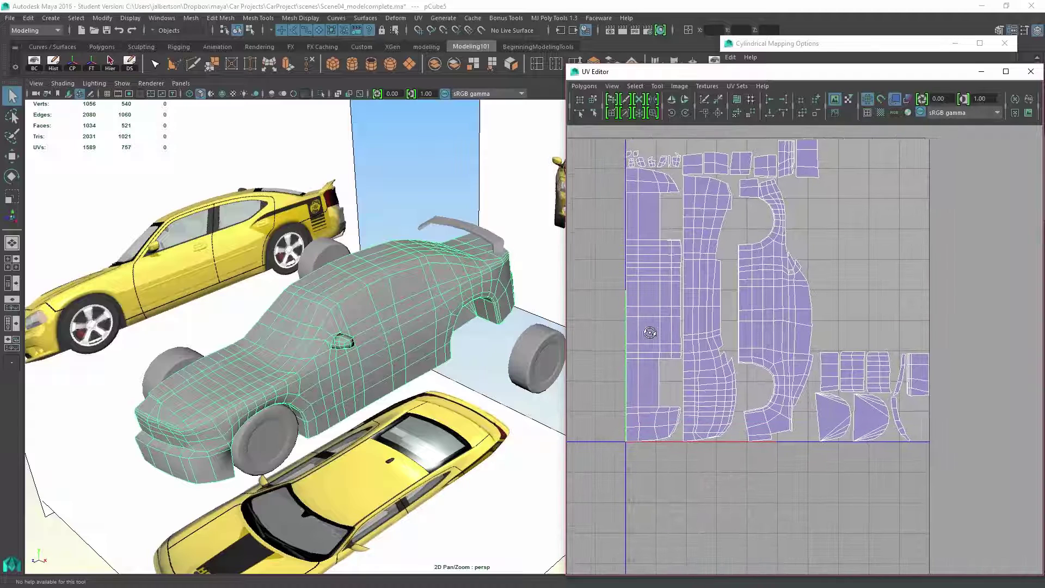
right_drag(634, 205, 682, 207)
click(654, 245)
- Frame a face from the body's underside and switch the UV Editor to UV selection
key(w)
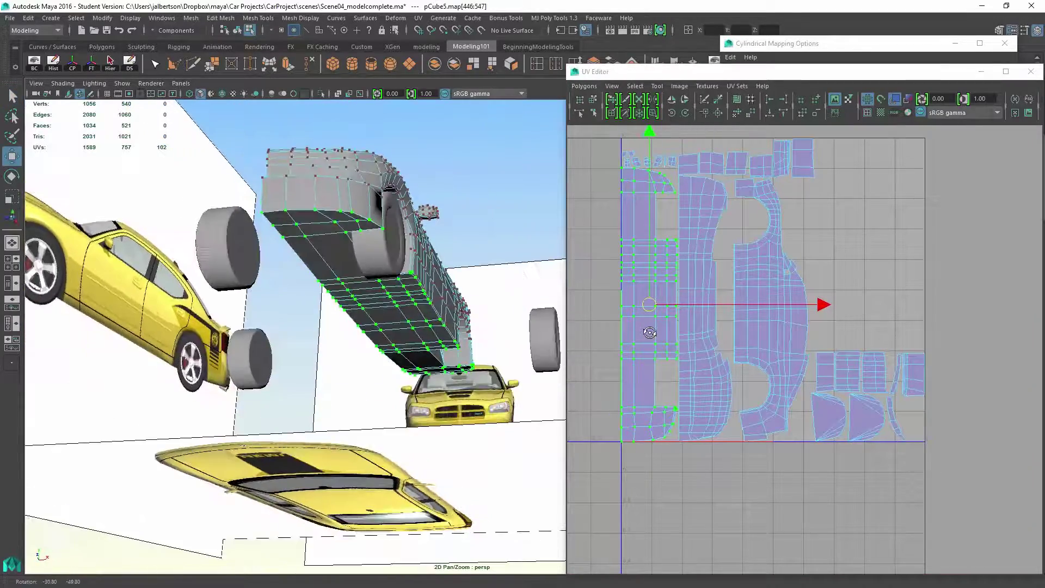
alt+drag(294, 327, 392, 327)
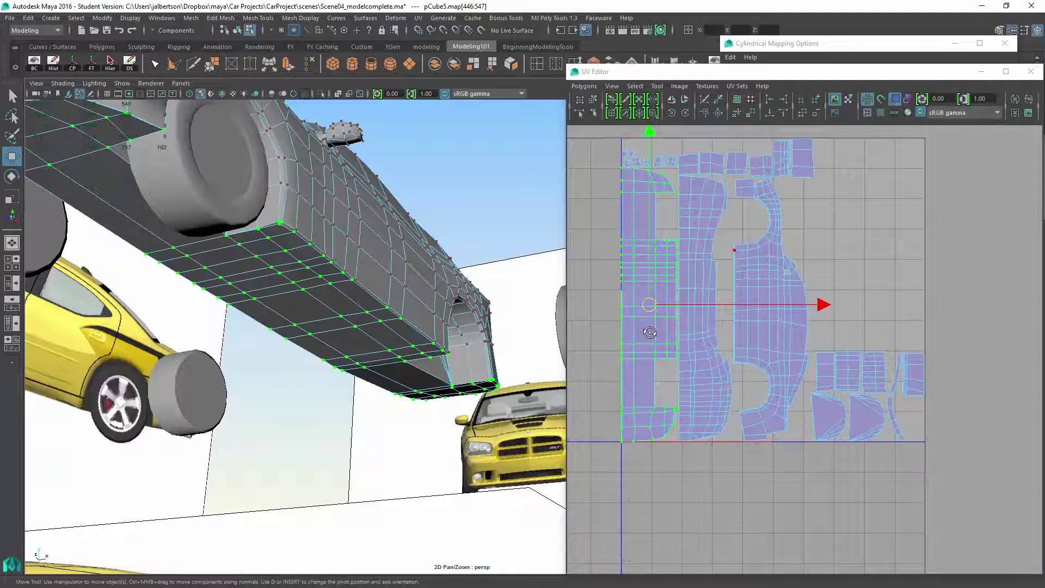
scroll(294, 326, up, 2)
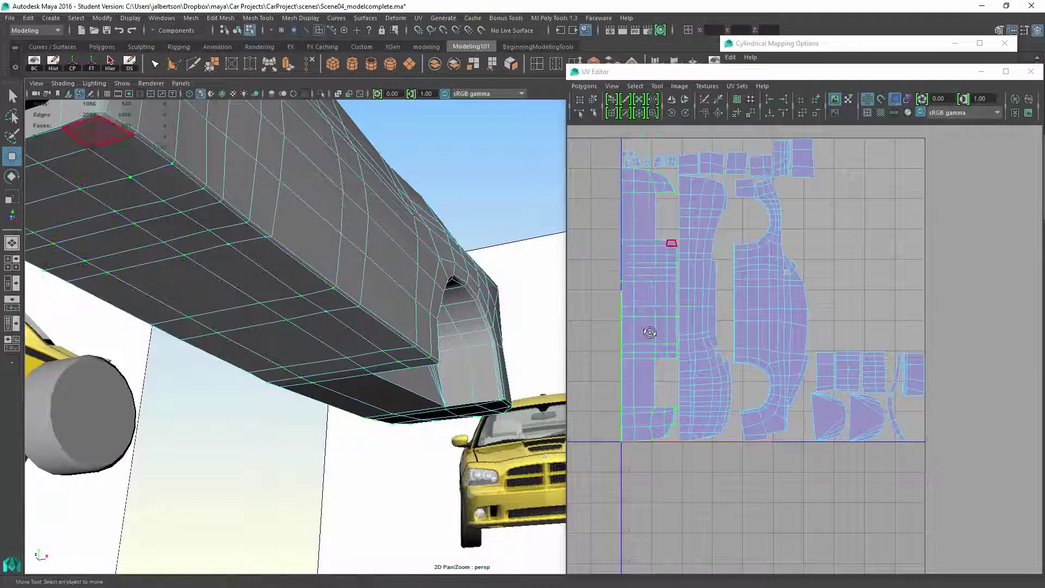
key(q)
click(119, 123)
key(f)
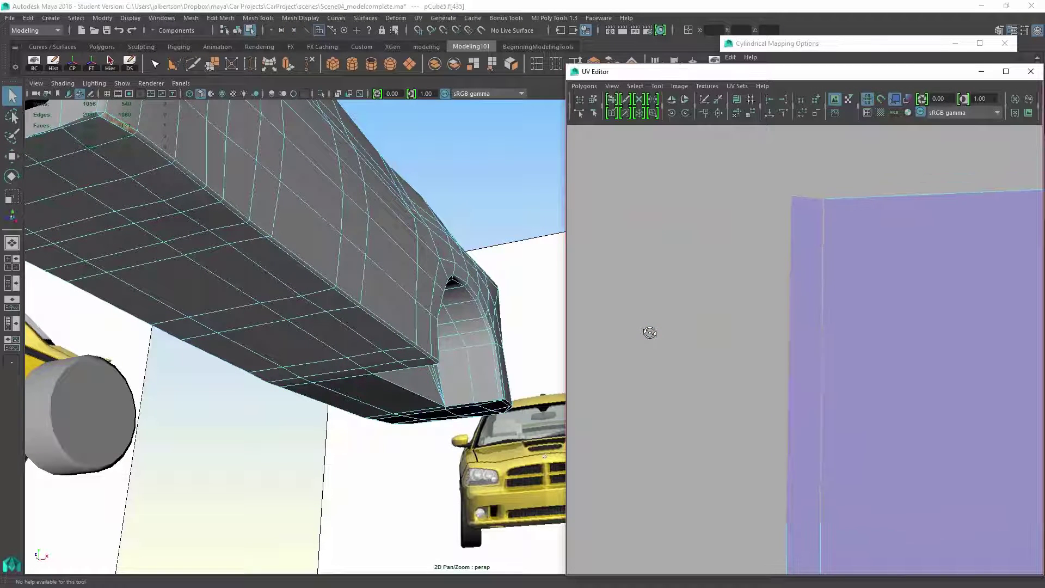
scroll(651, 332, down, 1)
scroll(650, 332, down, 1)
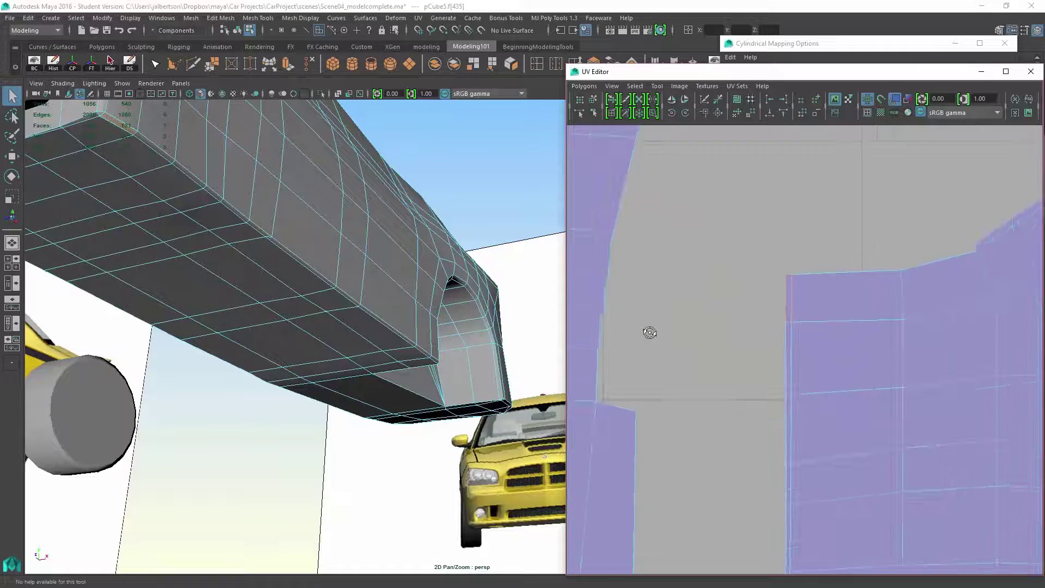
scroll(649, 332, down, 2)
scroll(650, 332, down, 2)
scroll(651, 332, down, 2)
scroll(650, 332, up, 1)
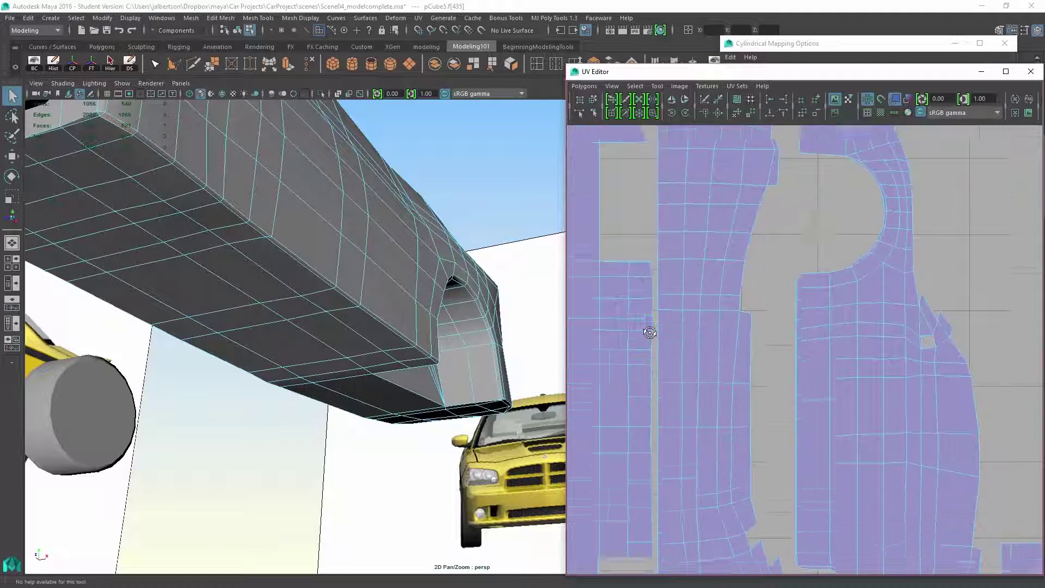
scroll(650, 332, up, 1)
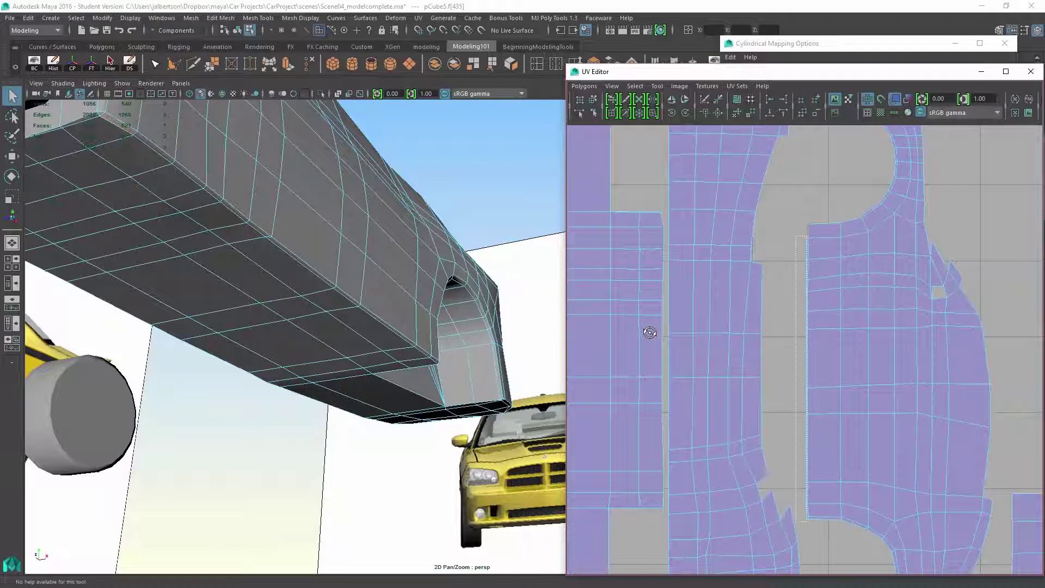
scroll(650, 332, down, 2)
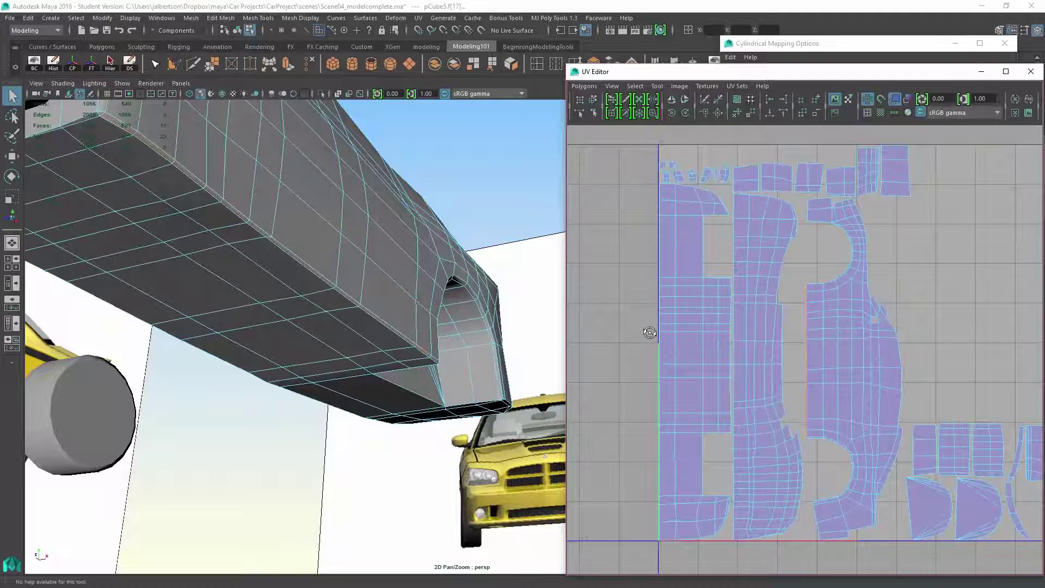
scroll(650, 333, up, 1)
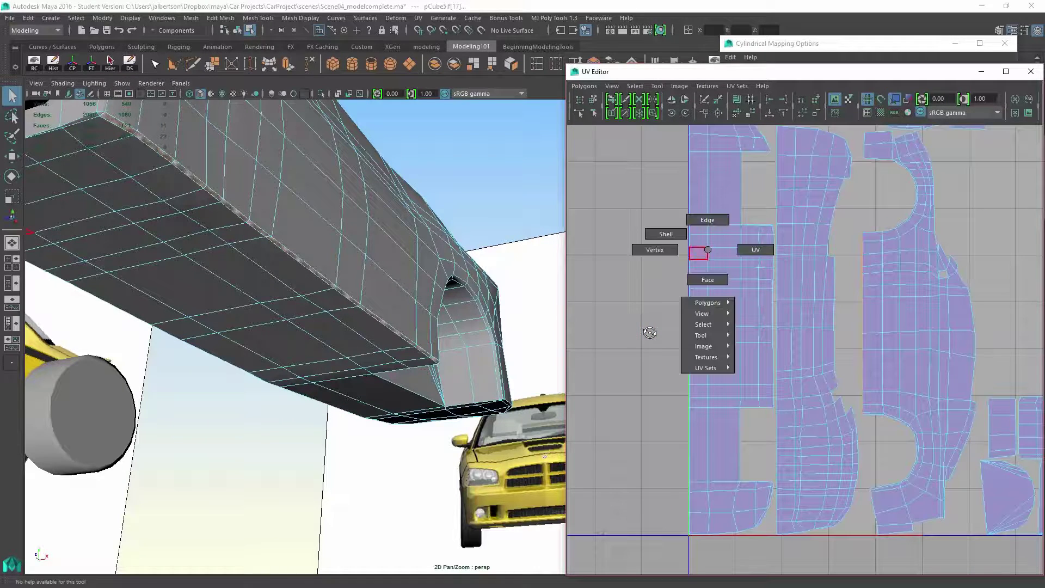
right_drag(650, 332, 754, 248)
scroll(651, 332, up, 2)
alt+middle_drag(651, 332, 650, 332)
scroll(650, 332, up, 2)
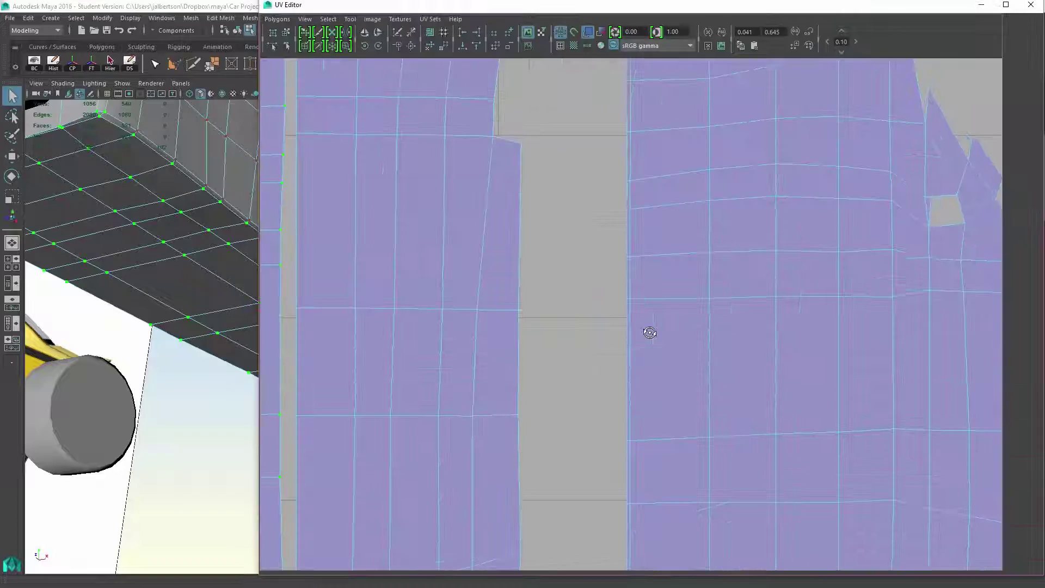
- Widen the UV Editor and marquee-select edges along the right shell's left border
drag(568, 333, 181, 332)
scroll(650, 332, up, 2)
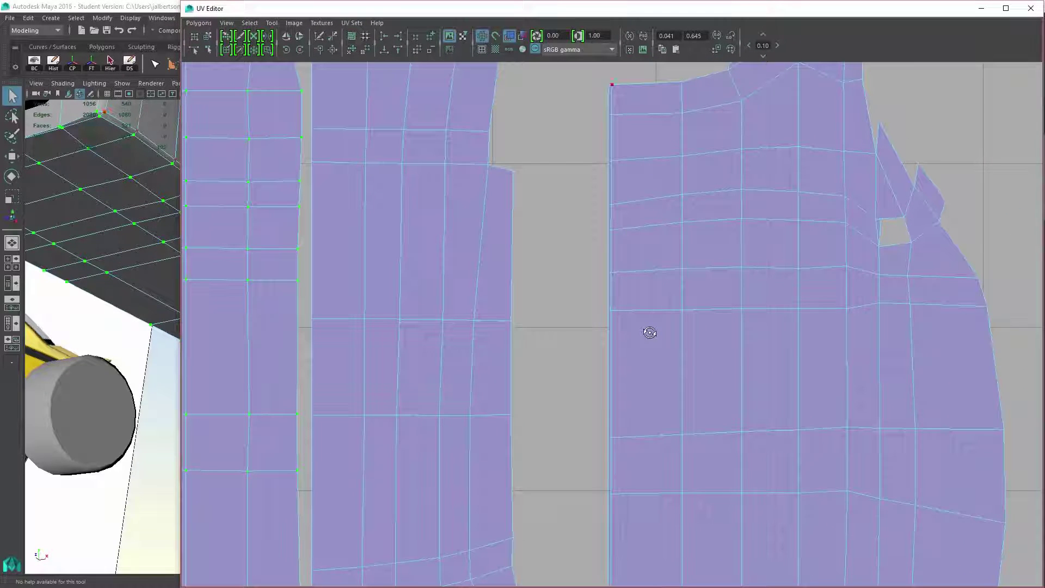
click(608, 161)
drag(611, 202, 631, 315)
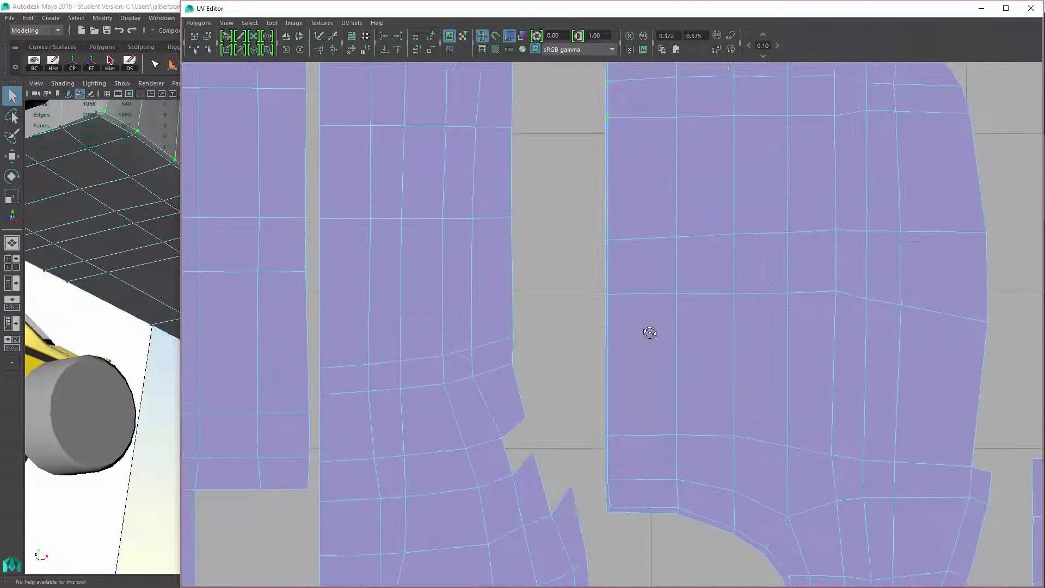
alt+middle_drag(649, 332, 665, 280)
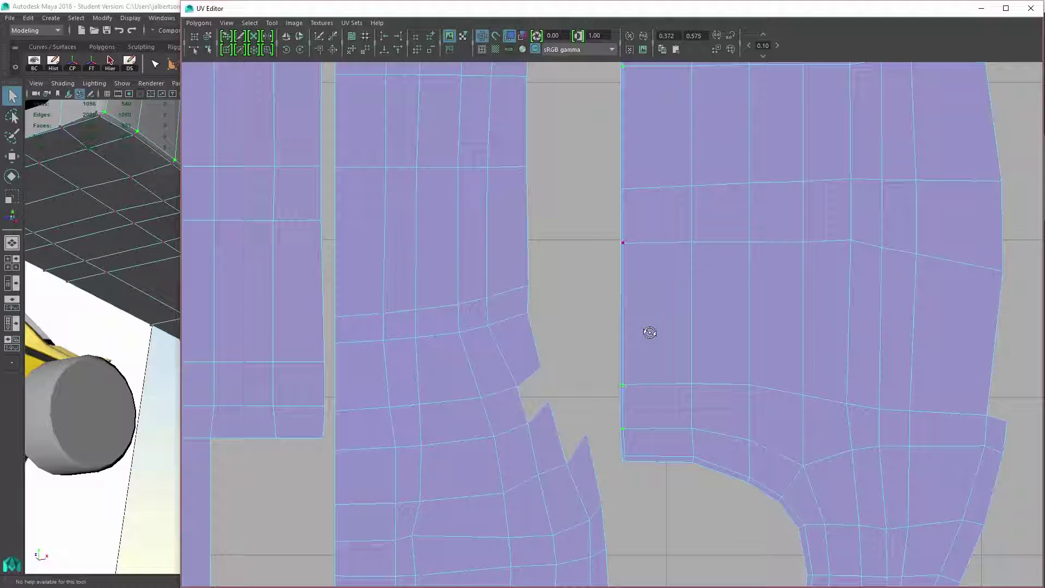
drag(623, 182, 632, 252)
scroll(649, 333, up, 2)
scroll(649, 332, up, 1)
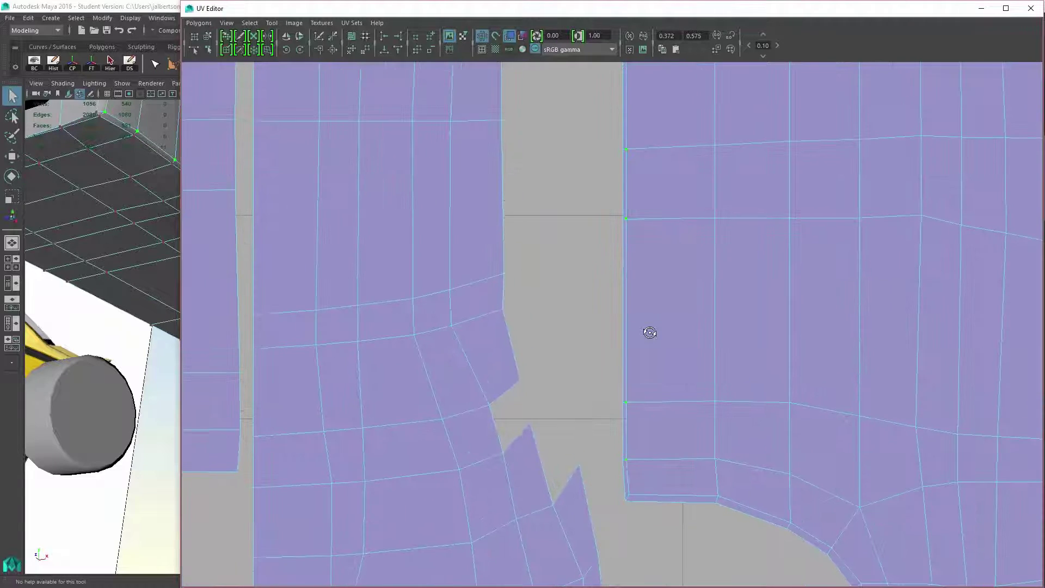
scroll(649, 333, down, 1)
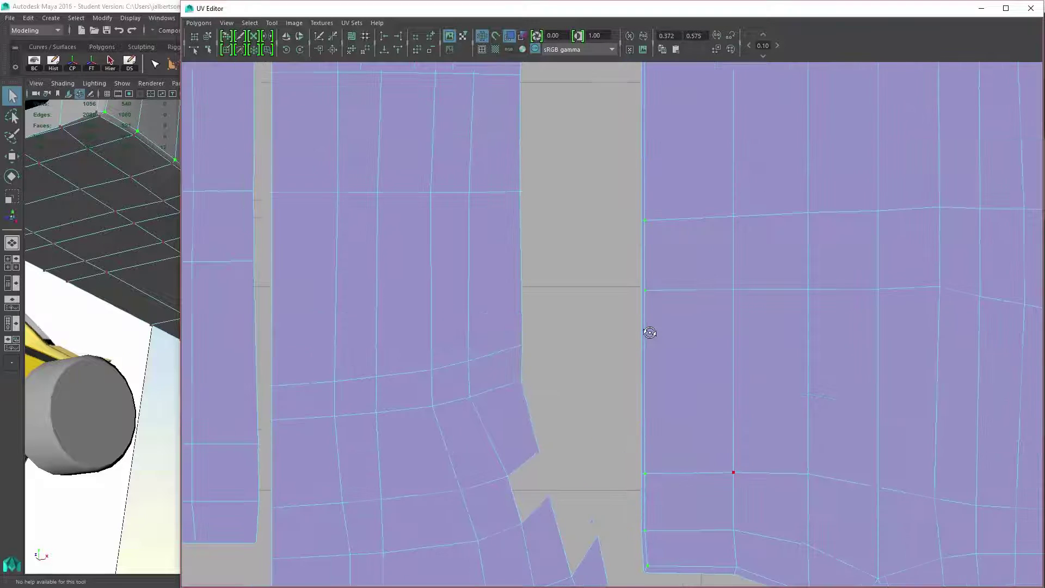
scroll(650, 333, down, 1)
scroll(649, 332, down, 1)
scroll(649, 332, down, 1)
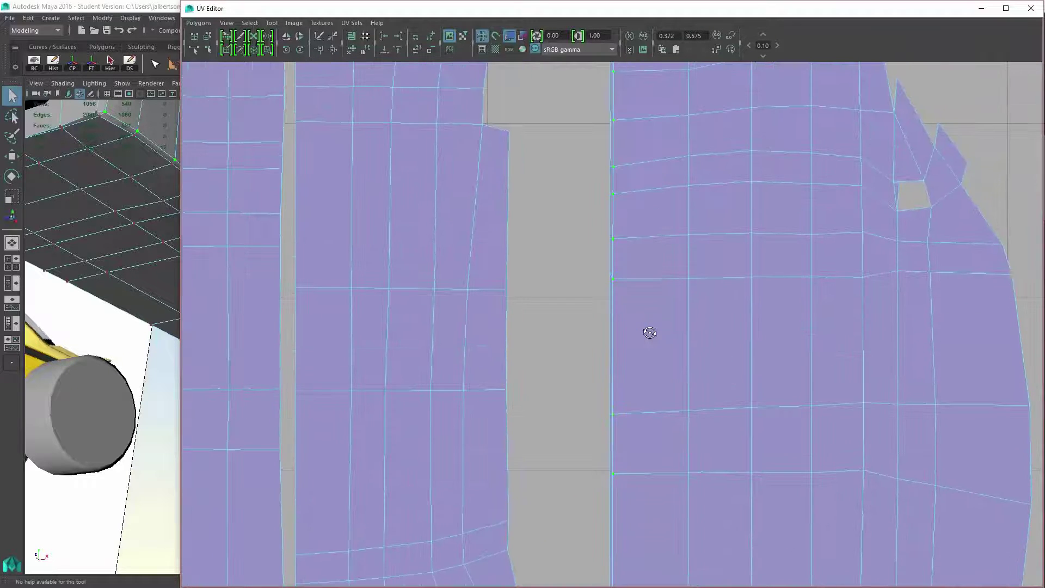
scroll(649, 332, down, 1)
scroll(649, 332, up, 1)
scroll(649, 333, up, 1)
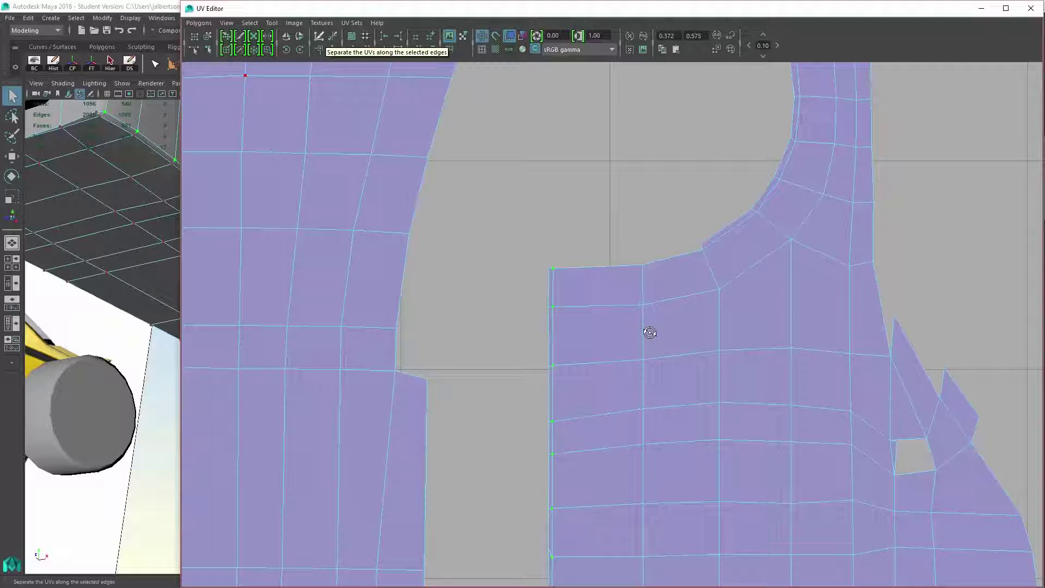
- Cut the UVs along the selected edges so the thin strip separates from the right shell
click(319, 36)
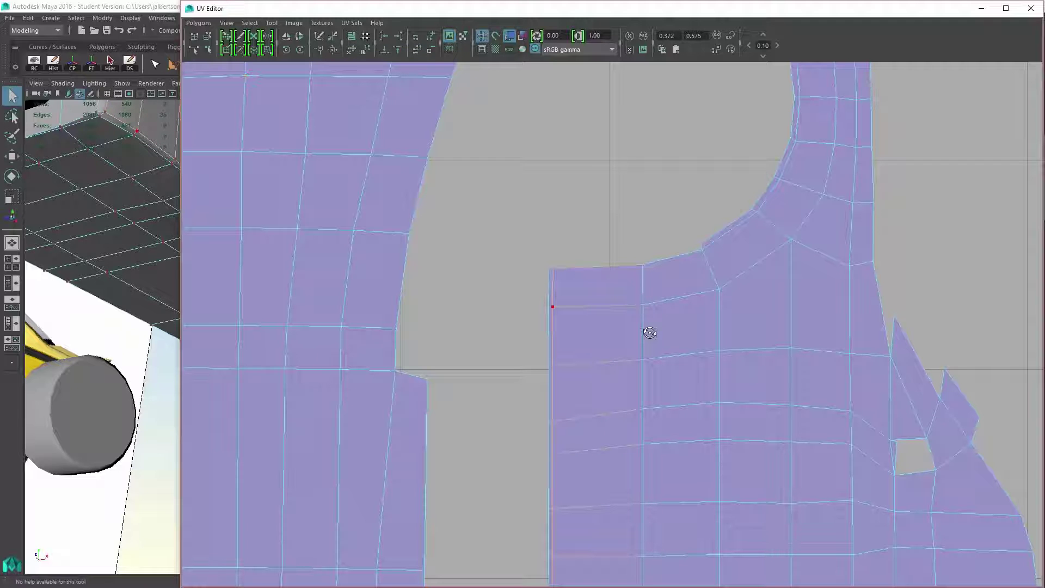
scroll(650, 332, up, 1)
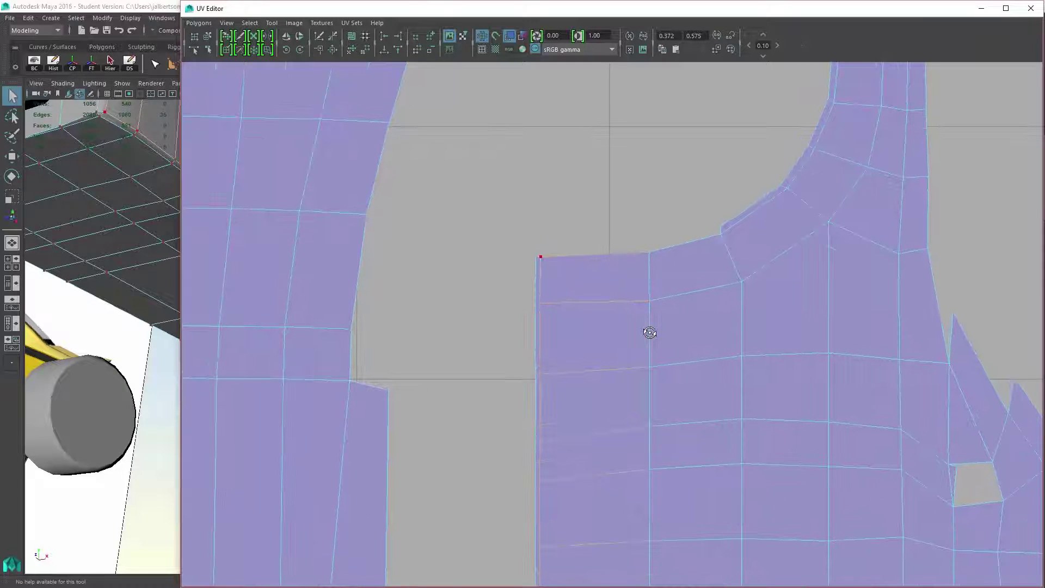
right_click(648, 333)
key(w)
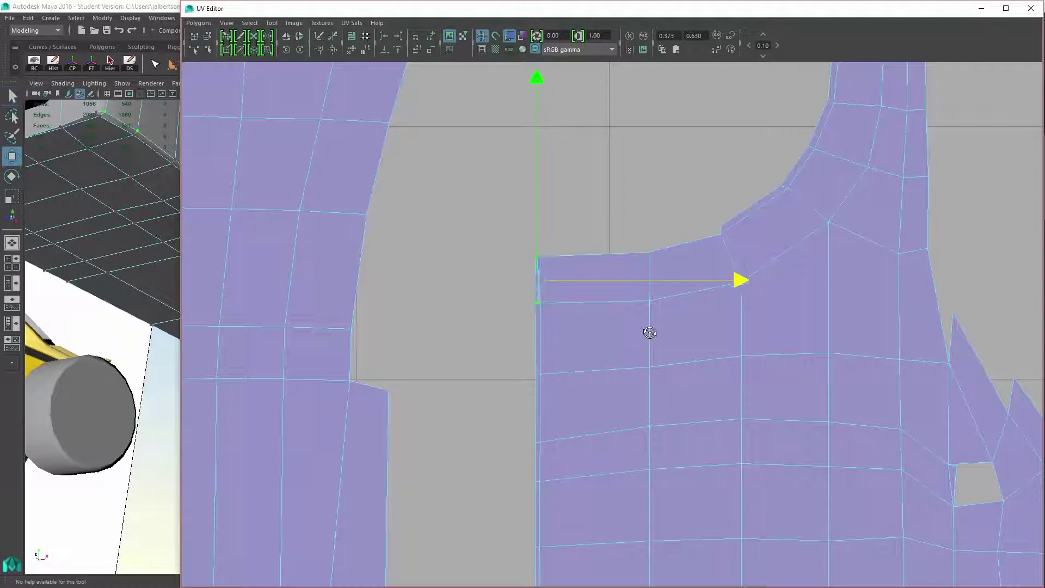
right_click(542, 269)
scroll(649, 332, down, 2)
scroll(649, 332, down, 2)
scroll(649, 332, down, 1)
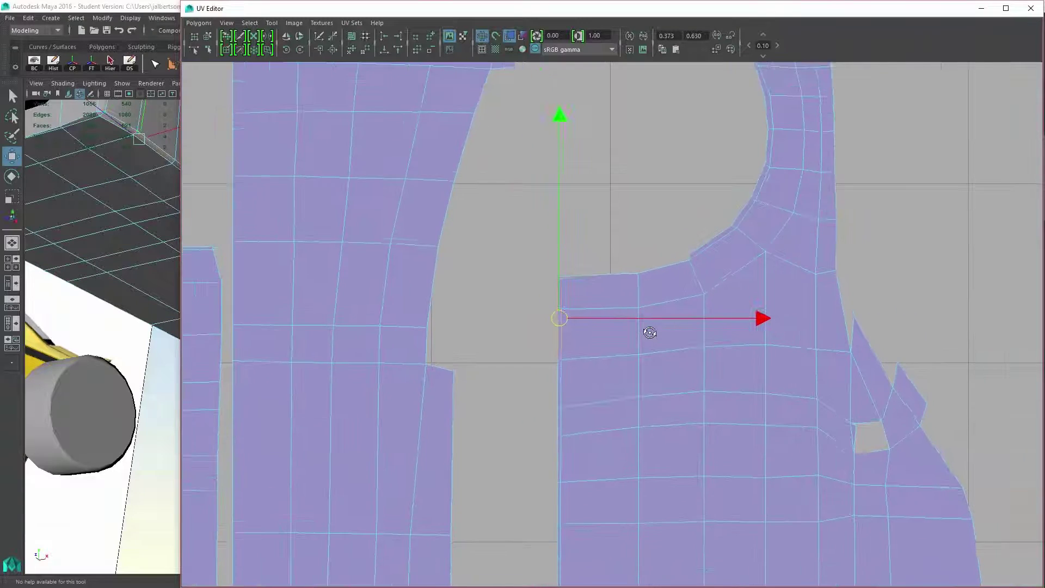
scroll(648, 333, down, 1)
scroll(649, 333, up, 1)
scroll(649, 333, up, 1)
scroll(649, 332, up, 1)
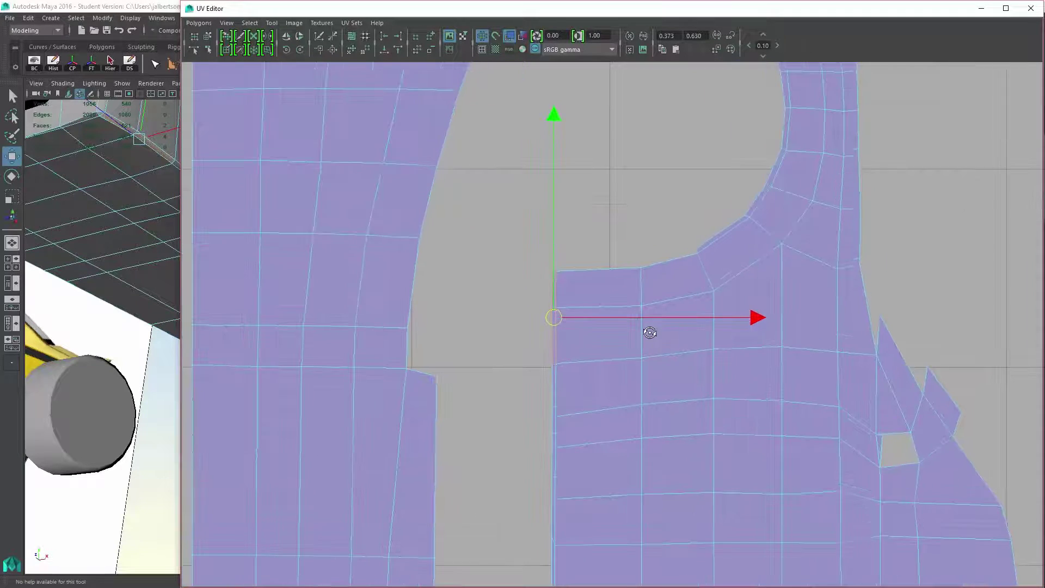
scroll(650, 332, up, 1)
alt+middle_drag(649, 333, 648, 332)
scroll(649, 332, down, 1)
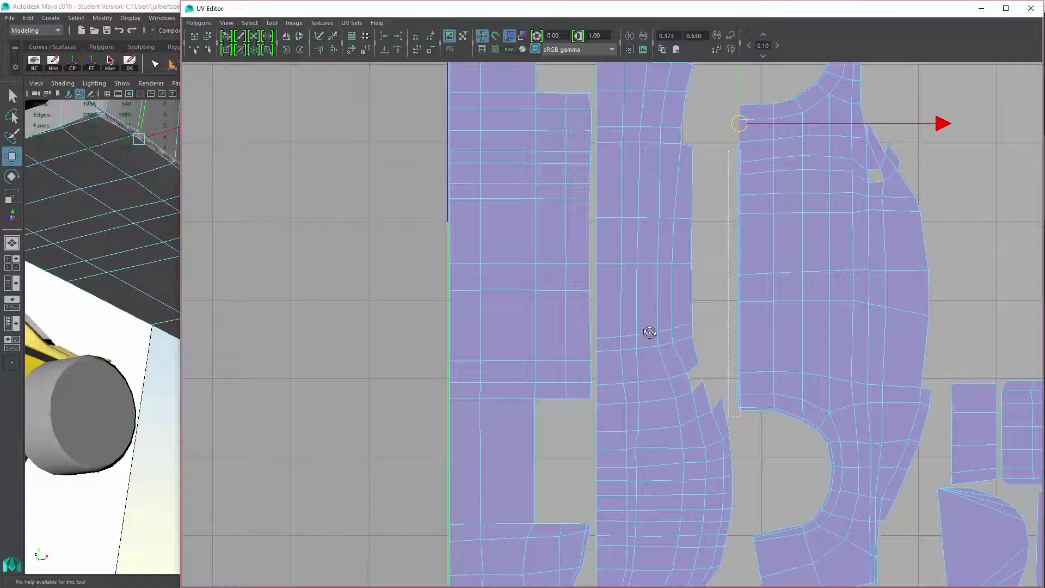
- Select the strip's edges, move the strip left beside the left shell, and scale it up
click(757, 337)
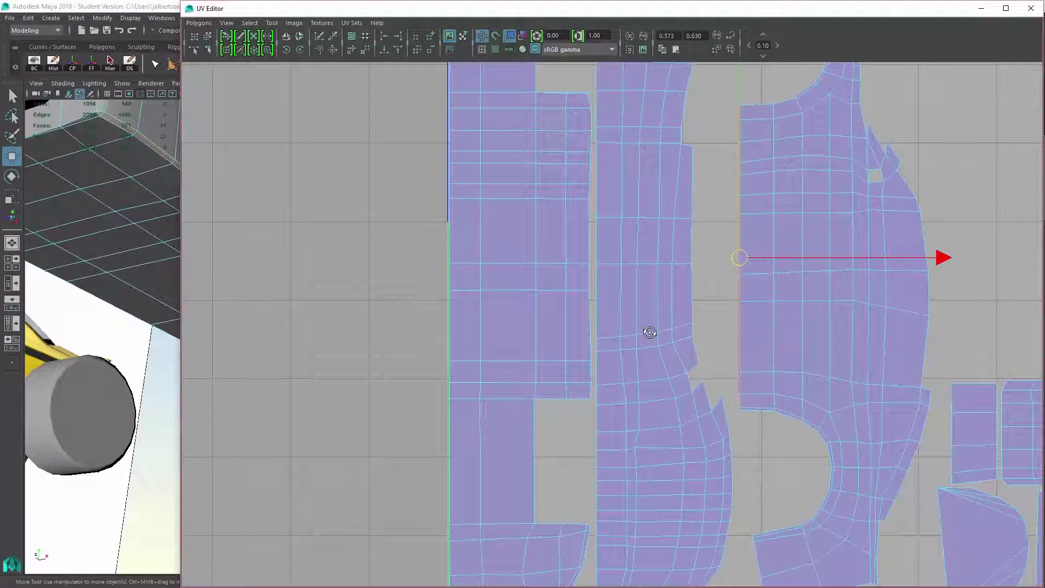
ctrl+right_drag(724, 240, 828, 242)
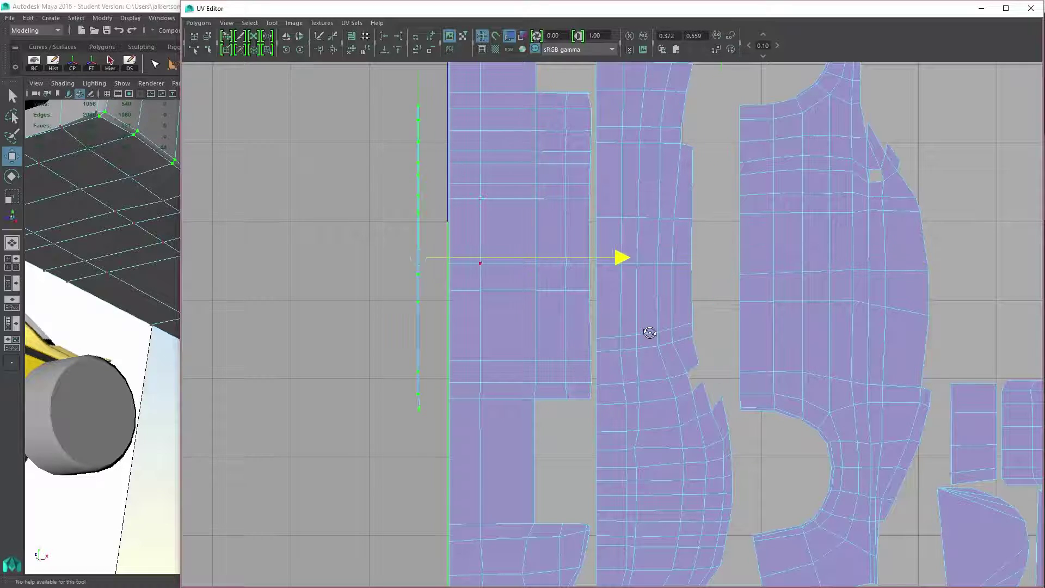
drag(944, 258, 637, 263)
scroll(649, 332, down, 4)
key(r)
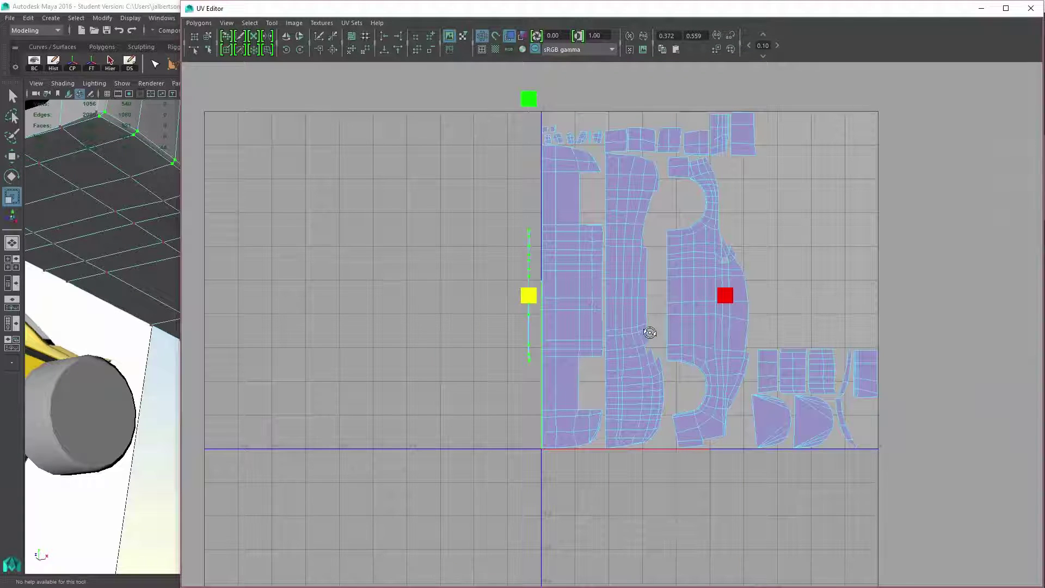
drag(725, 296, 982, 296)
scroll(648, 333, up, 2)
scroll(649, 332, up, 1)
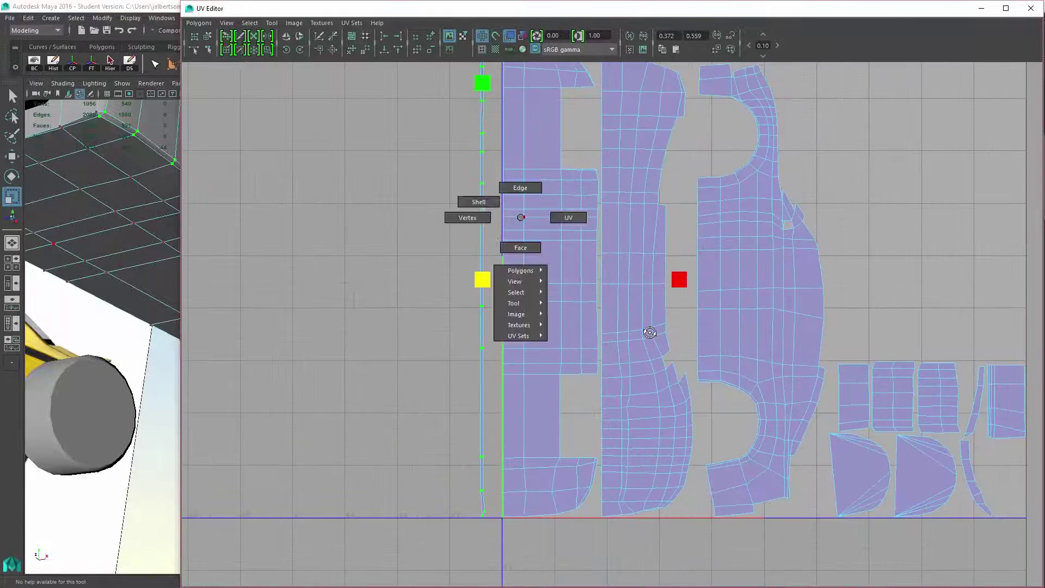
- Undo the last two changes and bring up the selection conversion options
key(q)
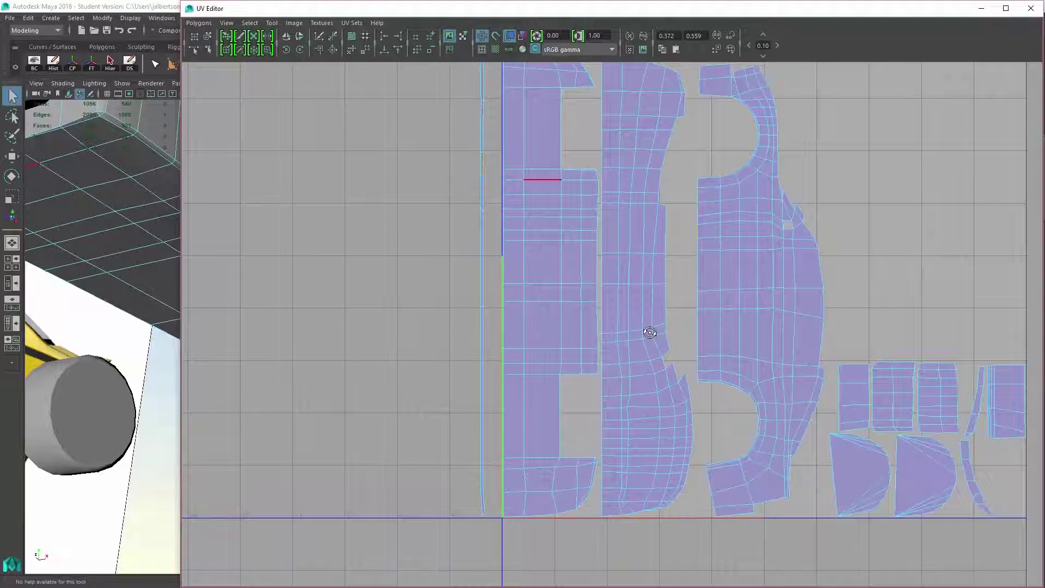
scroll(649, 332, up, 1)
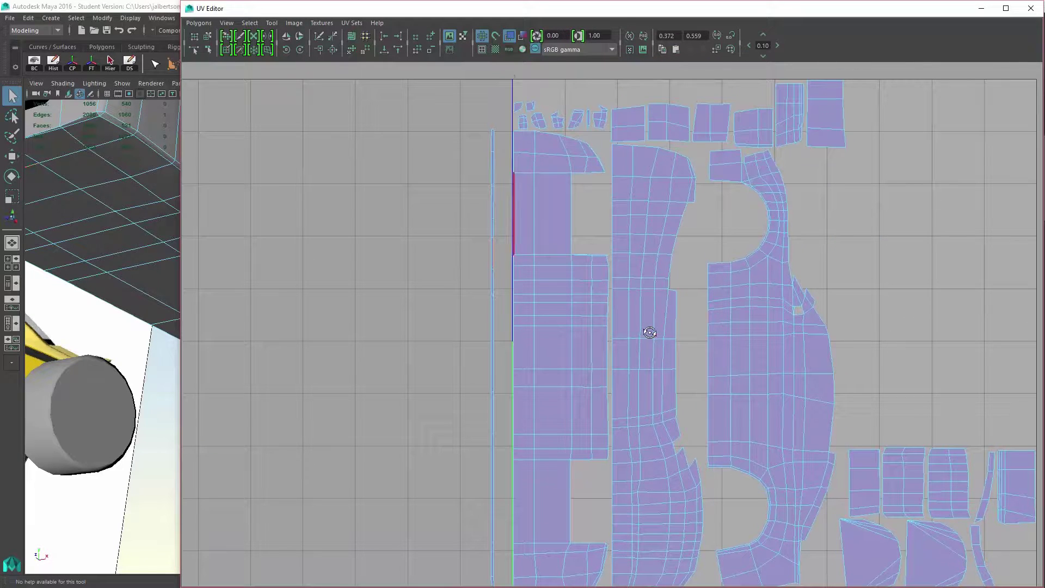
key(ctrl+z)
key(ctrl+z)
scroll(649, 332, up, 1)
scroll(650, 332, down, 1)
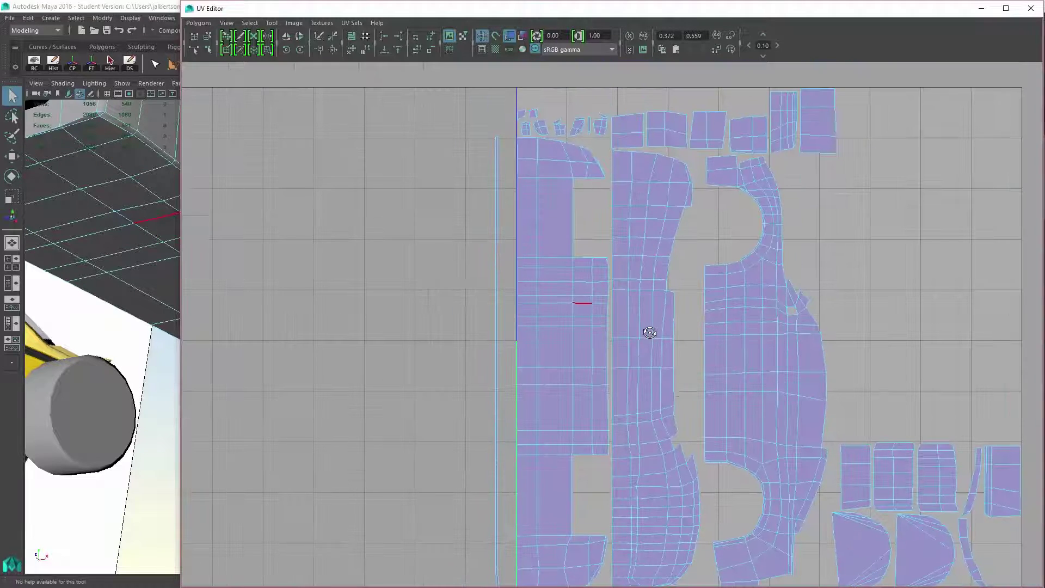
ctrl+right_click(541, 221)
ctrl+right_click(530, 272)
- Move the left shell further left and pick its top corner UV
ctrl+right_drag(530, 272, 581, 272)
scroll(649, 332, down, 1)
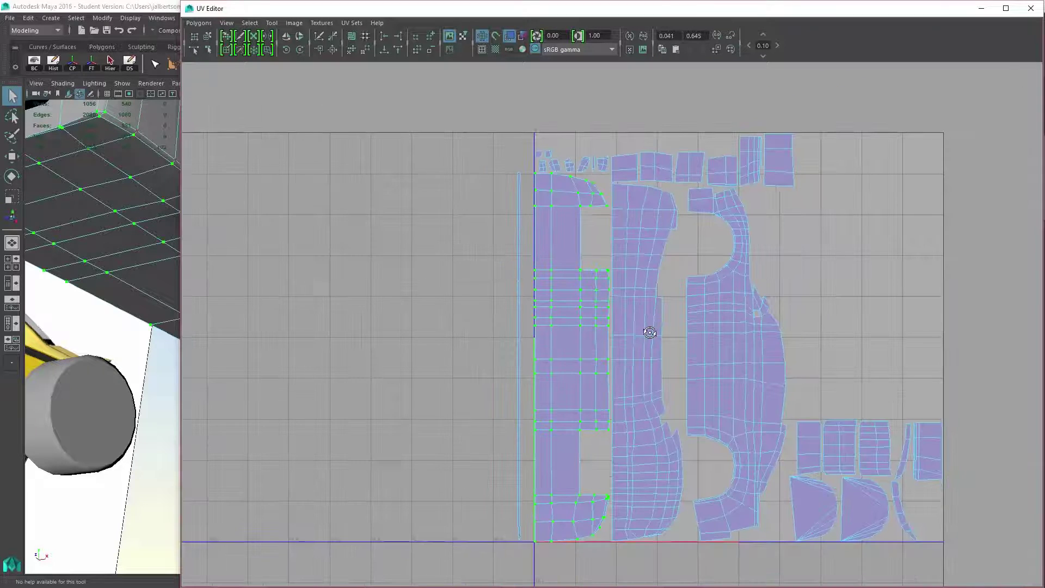
key(w)
drag(772, 359, 563, 358)
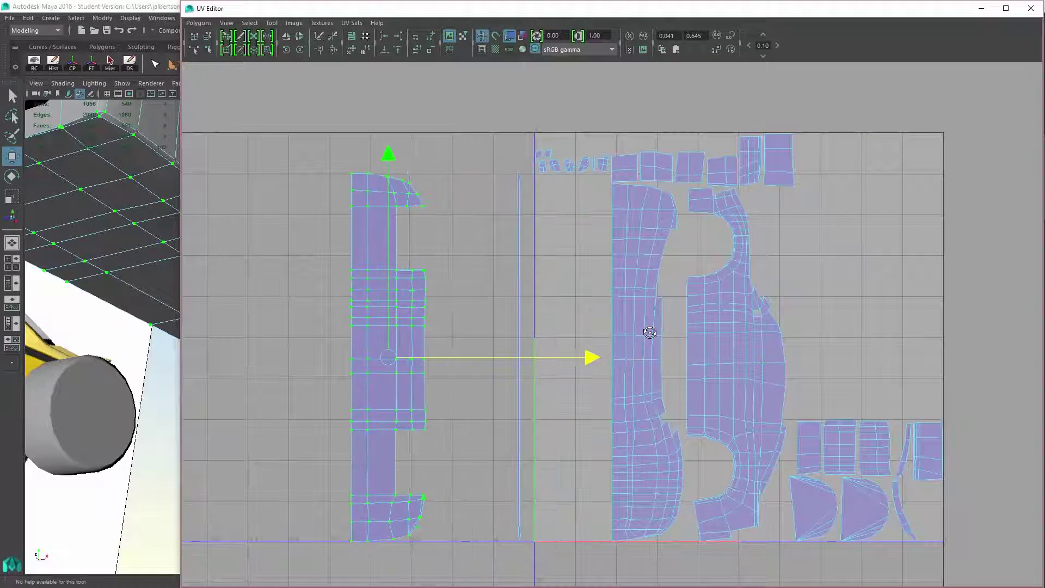
scroll(649, 332, up, 1)
right_drag(320, 227, 319, 199)
click(327, 194)
ctrl+right_click(333, 207)
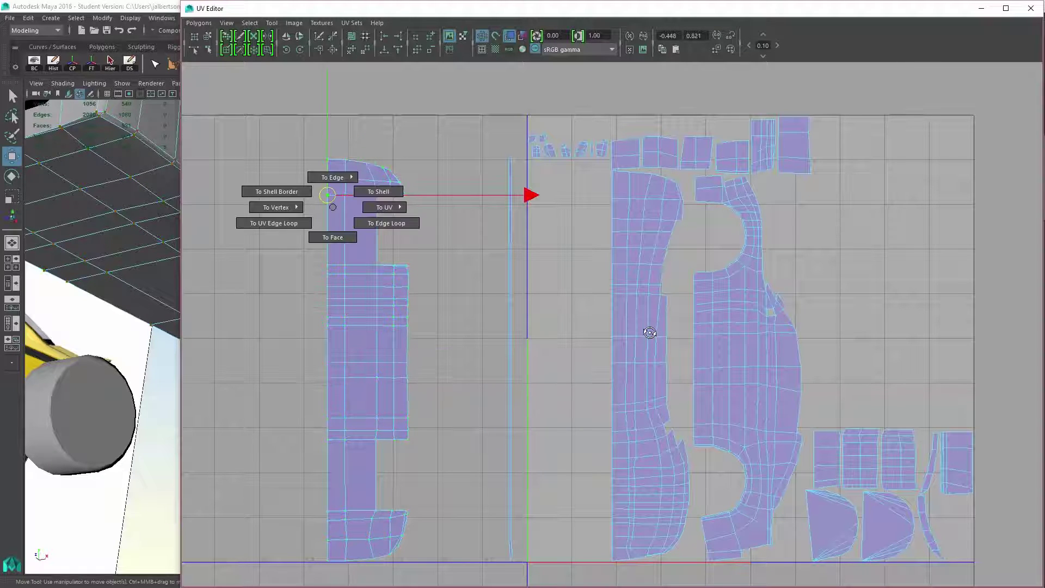
mouse_move(332, 207)
ctrl+right_down()
mouse_move(326, 177)
mouse_move(345, 210)
ctrl+right_up()
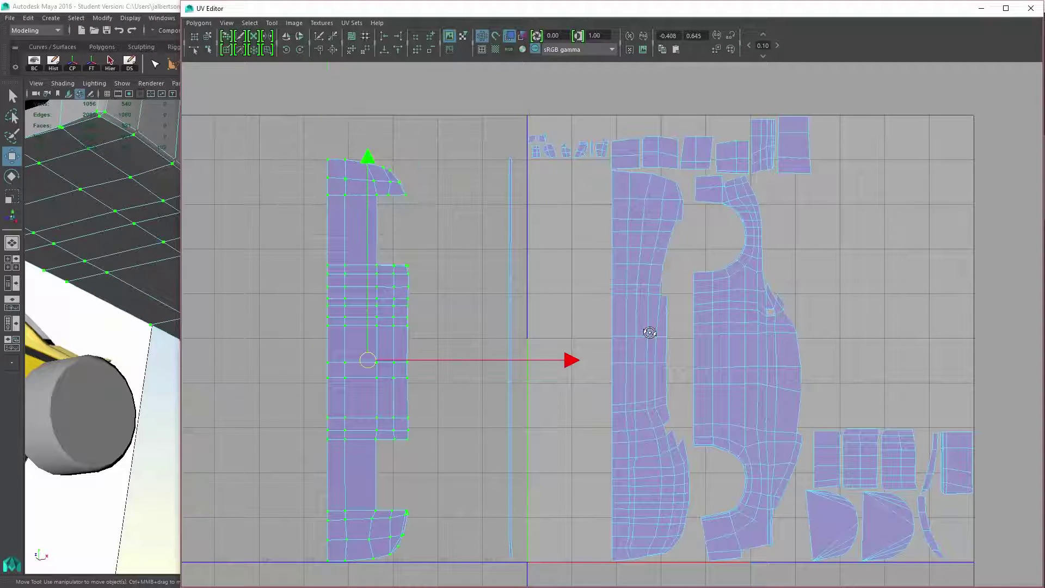
- Select edges on the thin strip and pickwalk the edge selection up and down onto the left shell
key(a)
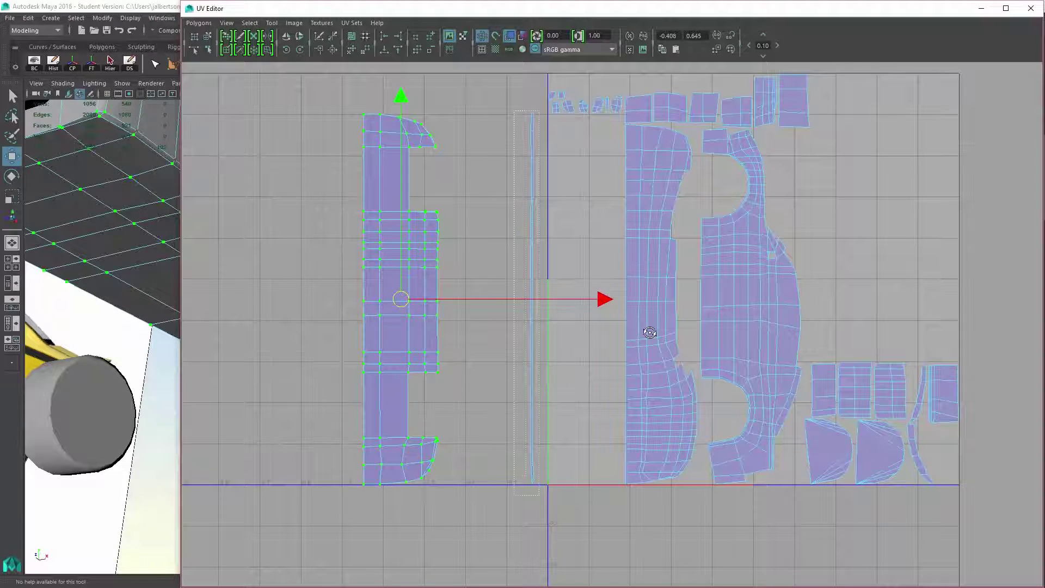
click(531, 299)
ctrl+right_drag(443, 301, 443, 269)
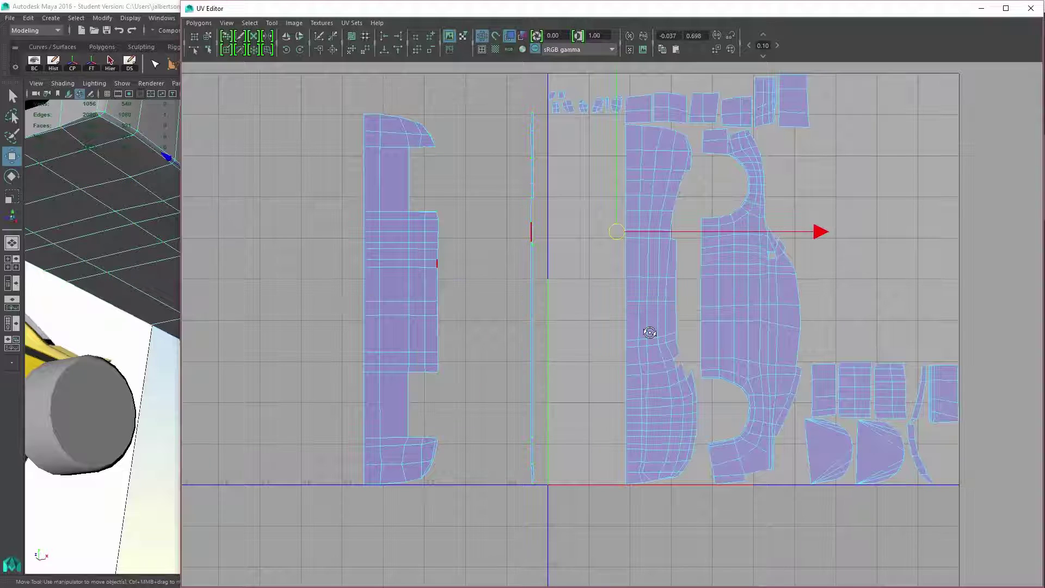
key(Up)
key(Down)
key(Down)
key(Up)
key(Up)
key(Up)
key(Up)
key(Up)
key(Up)
key(Up)
key(Up)
key(Up)
key(Down)
key(Down)
key(Down)
key(Down)
key(Down)
key(Down)
- Shrink the thin strip vertically and move it against the left shell's edge
ctrl+right_drag(523, 115, 523, 172)
key(r)
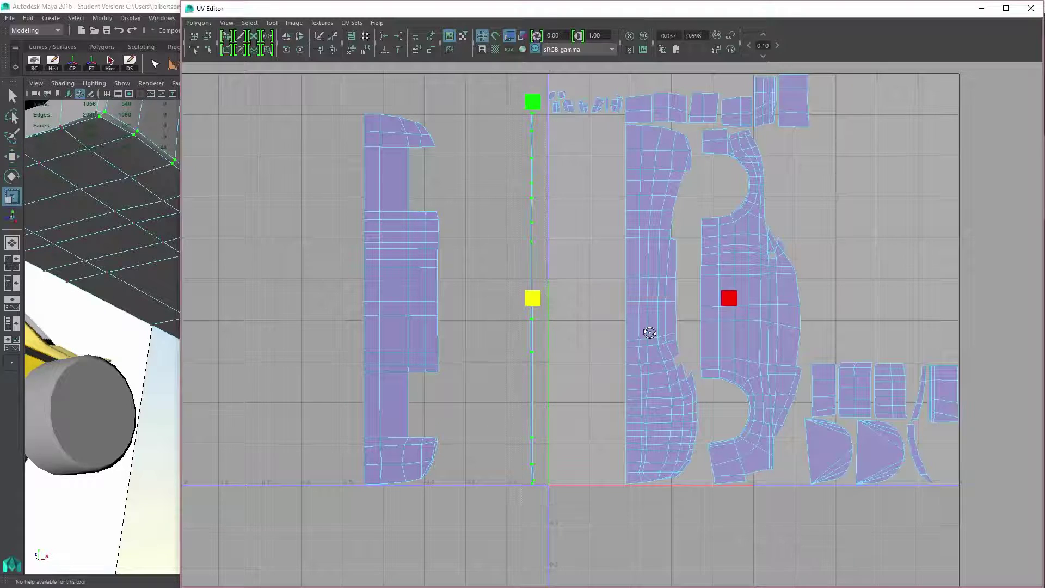
middle_drag(649, 332, 649, 333)
key(w)
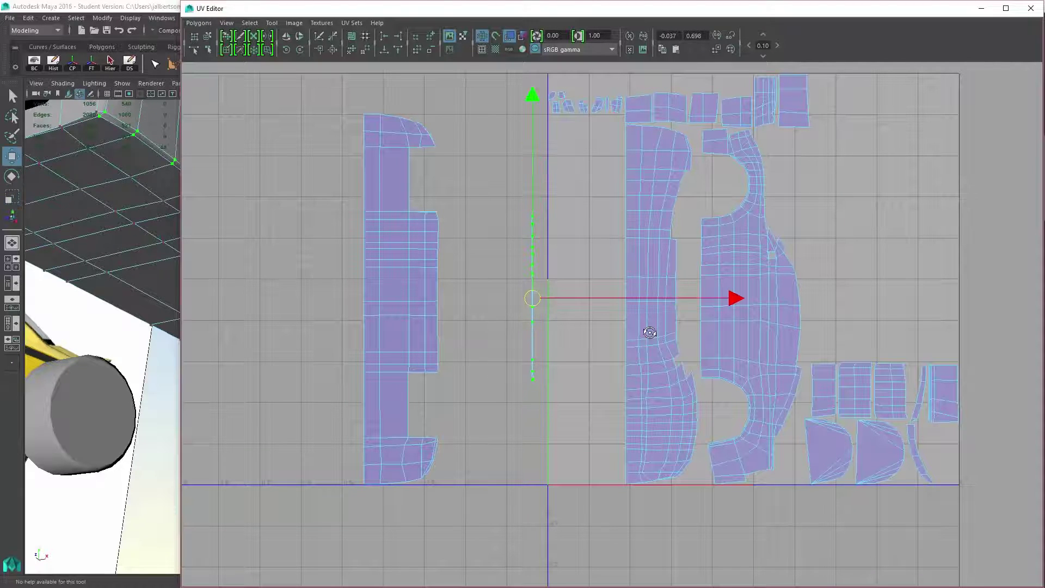
key(f)
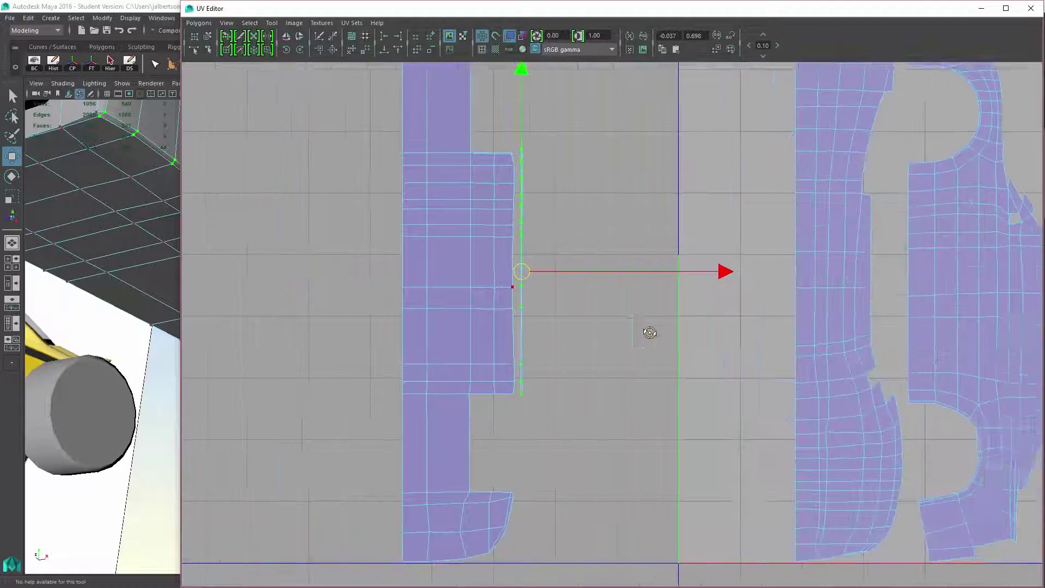
key(r)
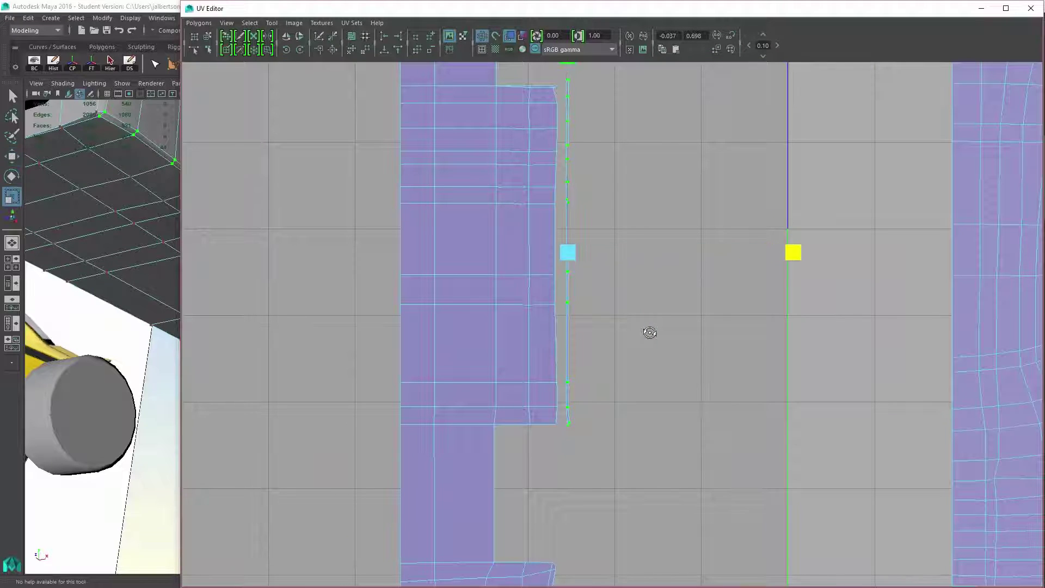
key(w)
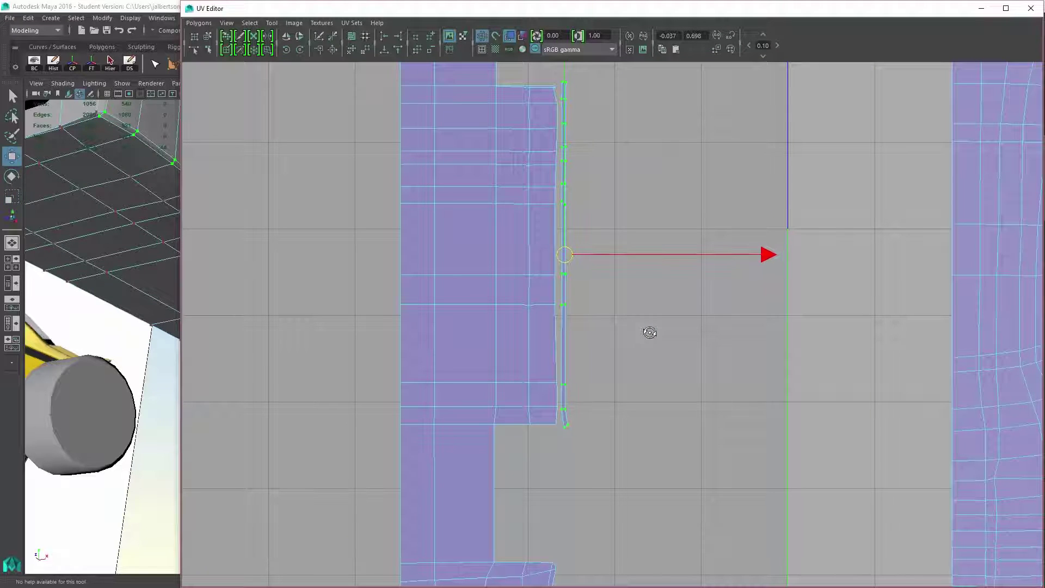
scroll(649, 332, up, 2)
key(f)
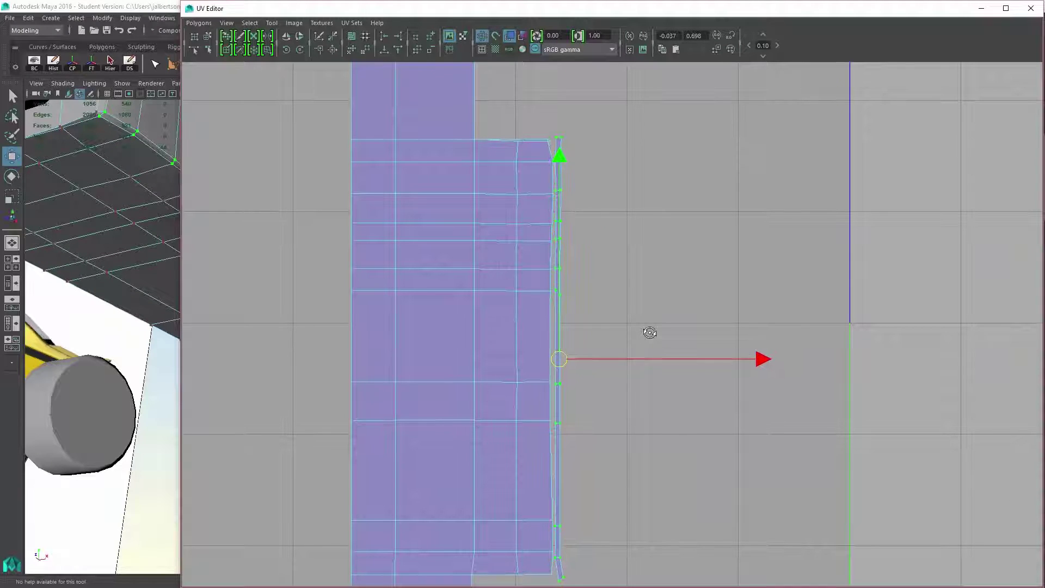
scroll(649, 332, down, 1)
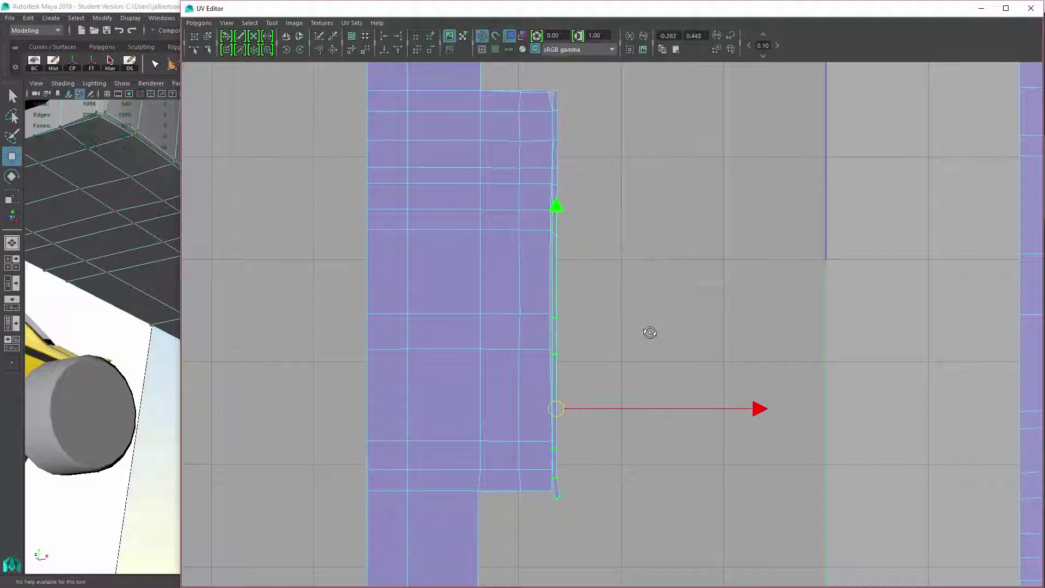
- Nudge the strip upward to line up, then step the edge selection down two edges
middle_drag(649, 332, 649, 397)
middle_drag(649, 332, 649, 330)
right_drag(553, 243, 499, 269)
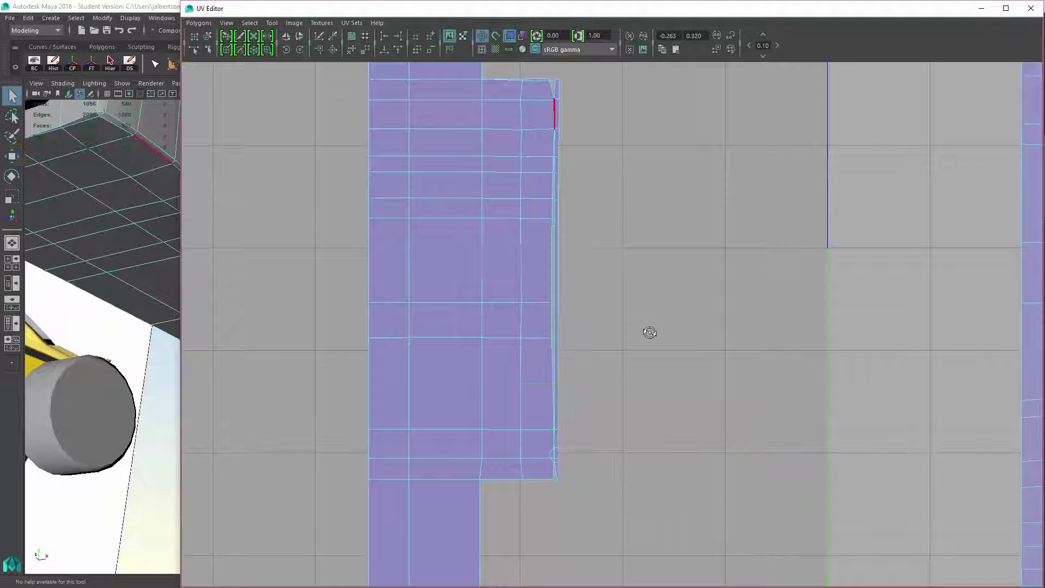
key(q)
key(Down)
key(Down)
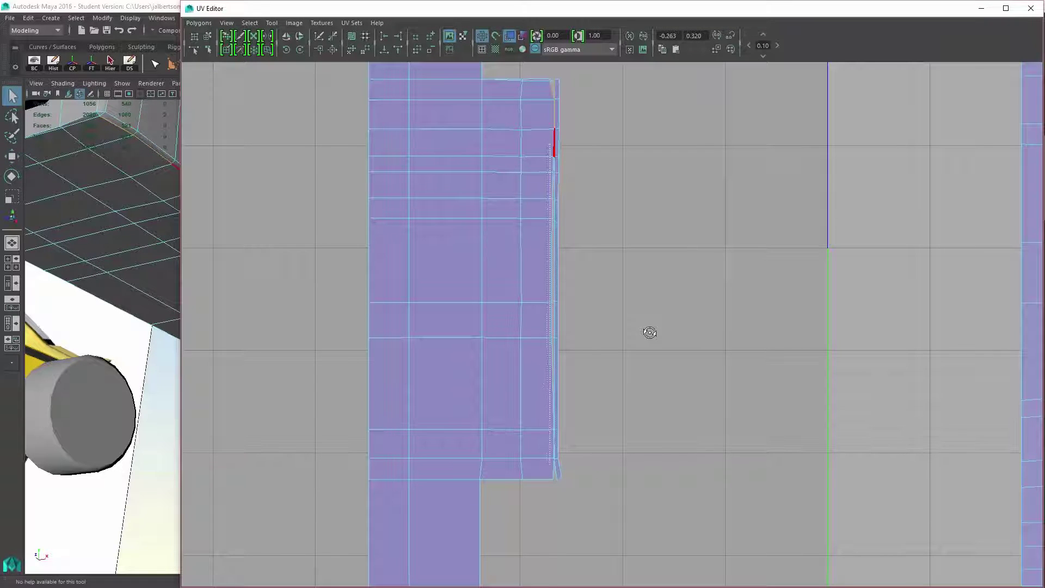
key(Down)
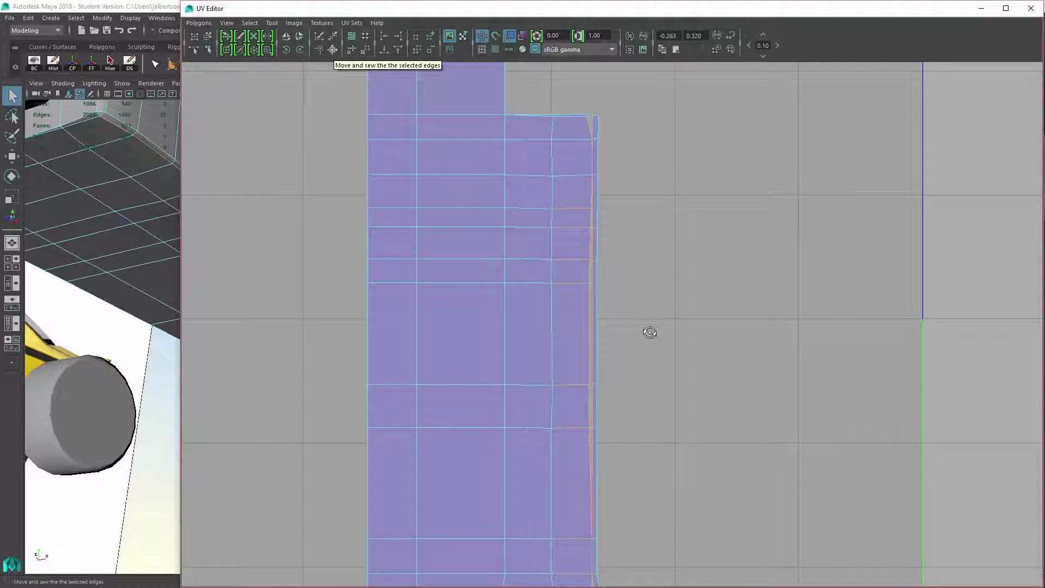
- Sew the strip's selected edges onto the left shell, then select the combined UV shell
click(332, 49)
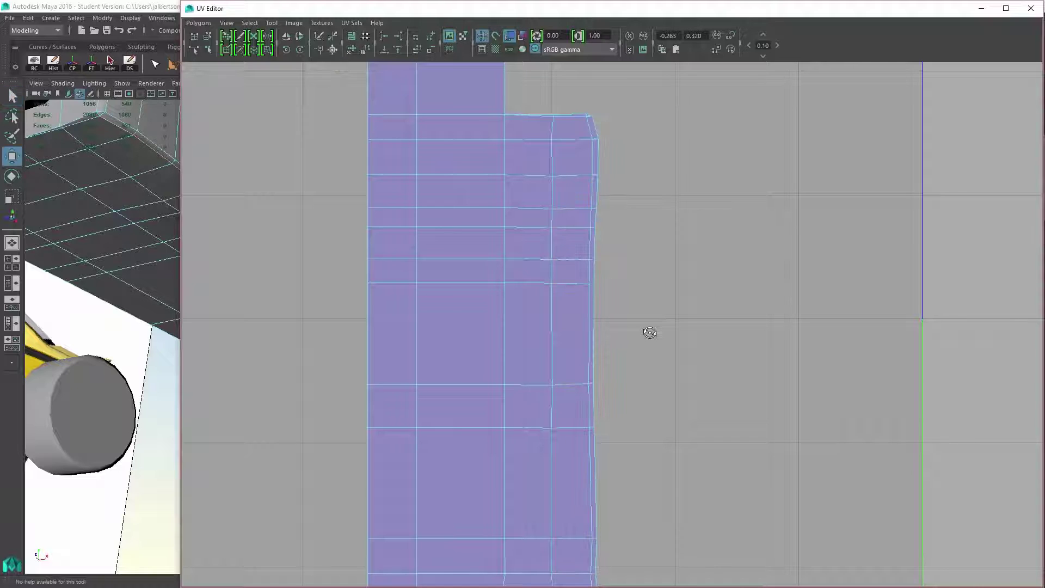
scroll(648, 333, down, 1)
scroll(649, 333, up, 2)
scroll(649, 333, up, 1)
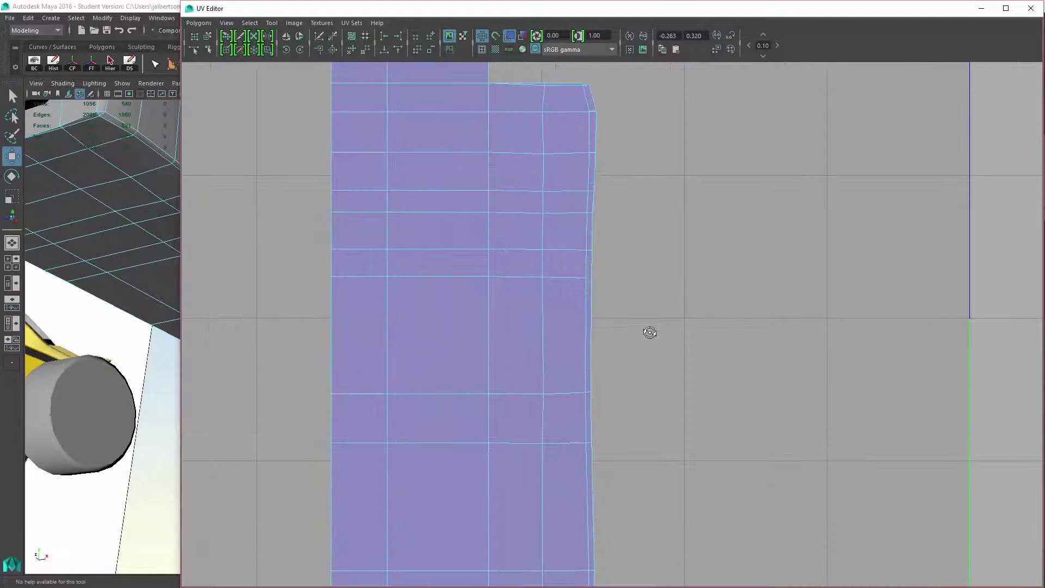
click(592, 110)
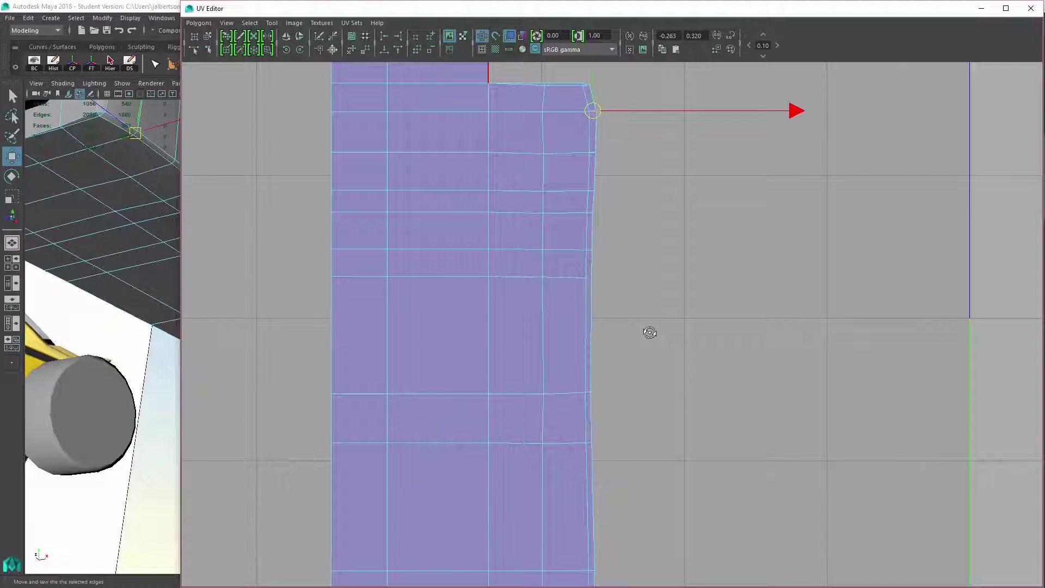
click(649, 332)
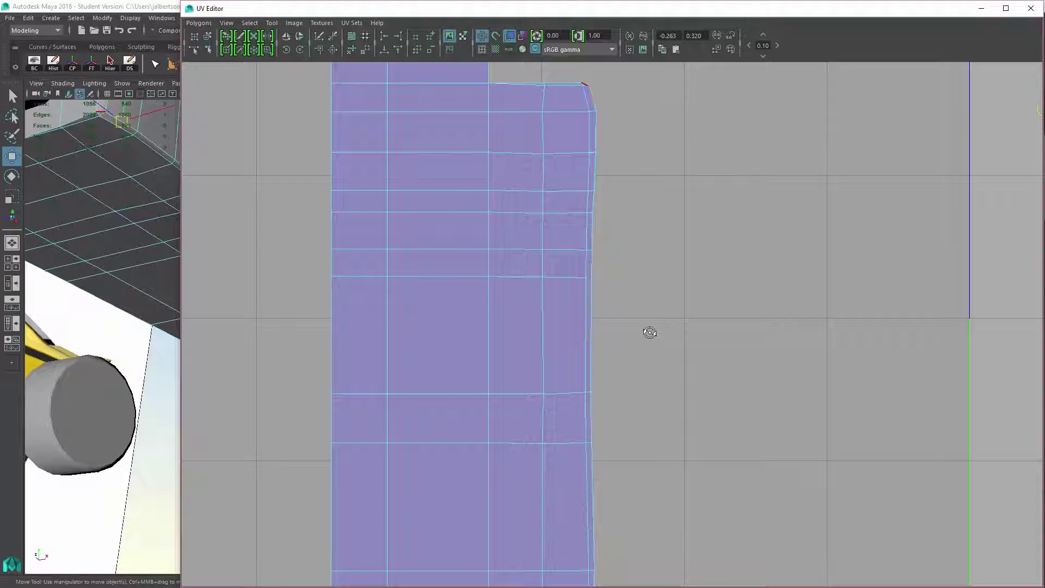
scroll(649, 332, up, 2)
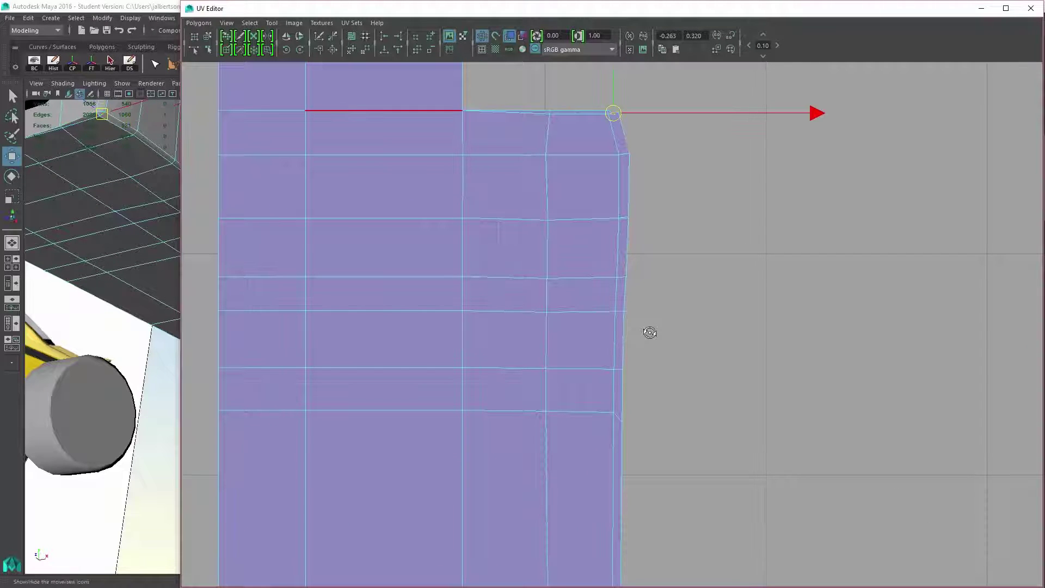
scroll(649, 332, down, 2)
right_drag(444, 207, 492, 207)
scroll(649, 333, down, 2)
scroll(650, 333, down, 2)
right_drag(509, 298, 509, 273)
- Bring the main body shells into view and maximize the UV Editor to fill the screen
middle_drag(649, 332, 650, 332)
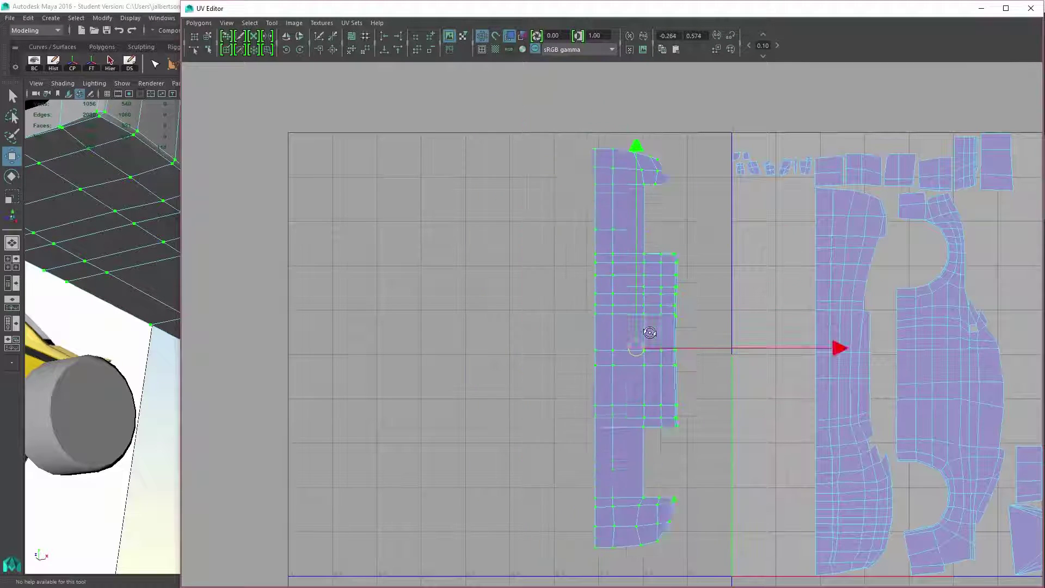
scroll(650, 332, up, 1)
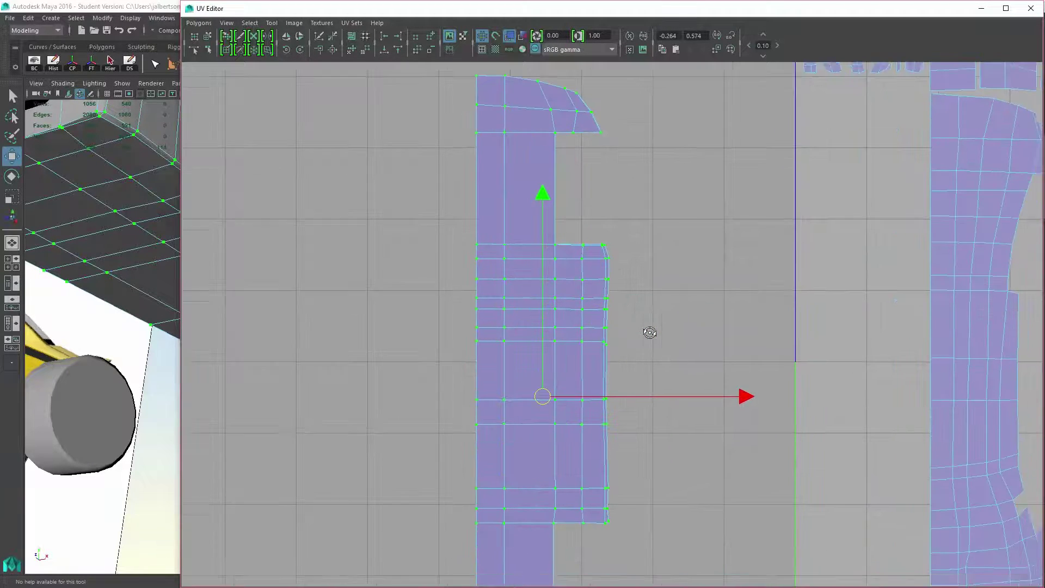
alt+middle_drag(650, 332, 649, 332)
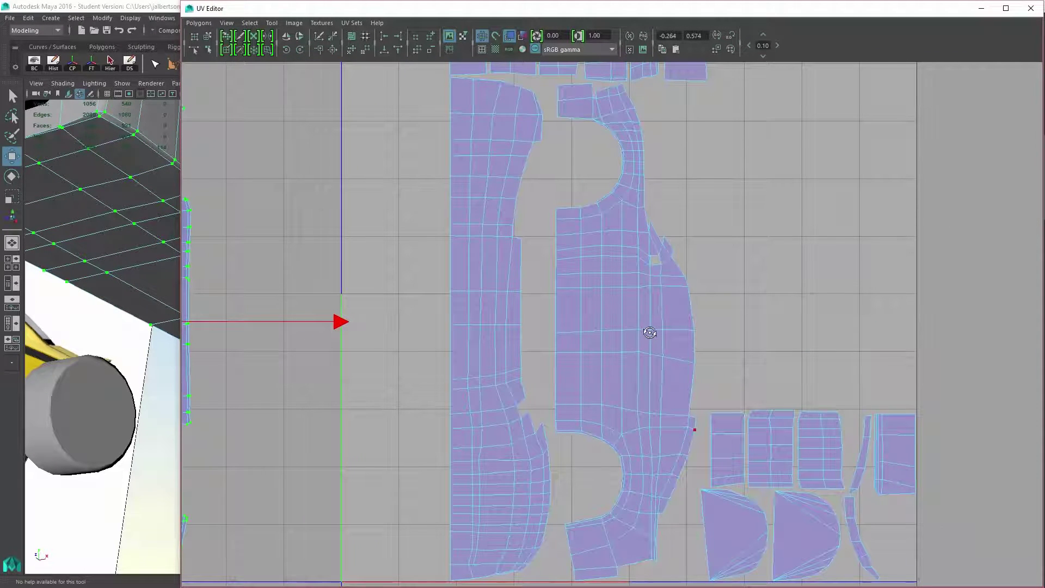
scroll(649, 332, down, 1)
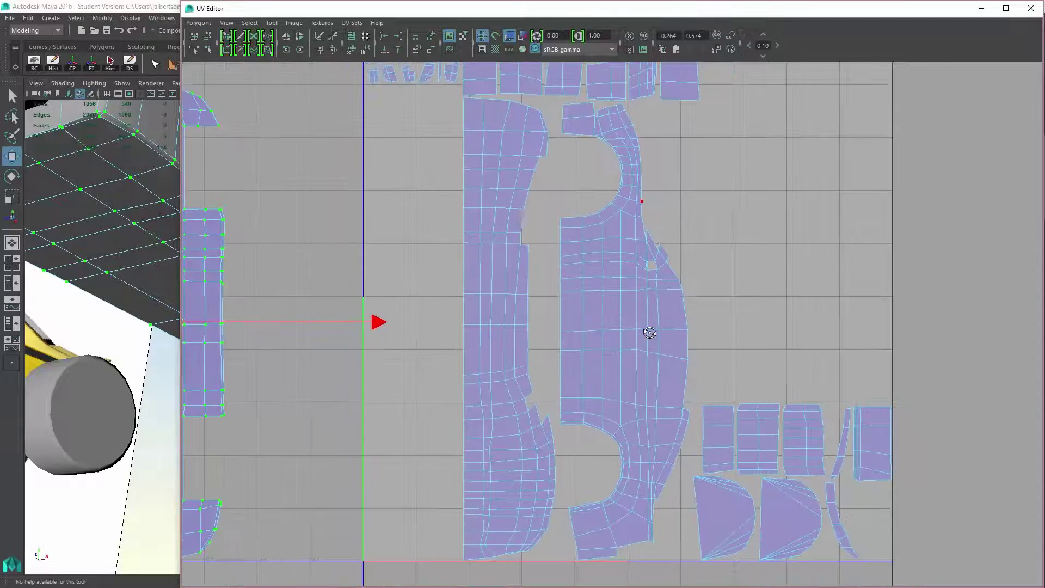
scroll(649, 333, down, 1)
scroll(649, 332, down, 1)
scroll(650, 332, down, 1)
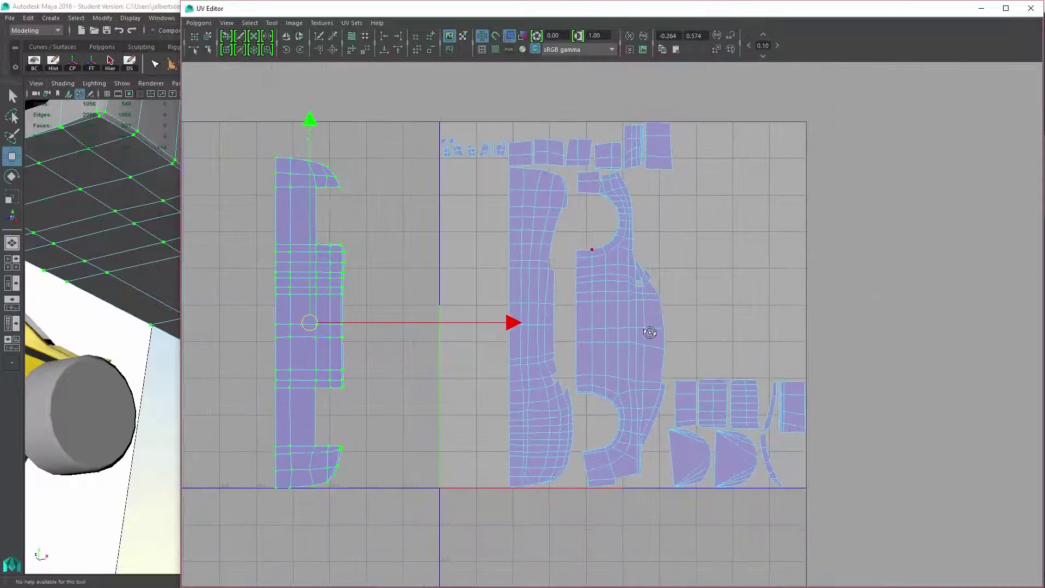
scroll(649, 332, up, 2)
scroll(649, 332, down, 3)
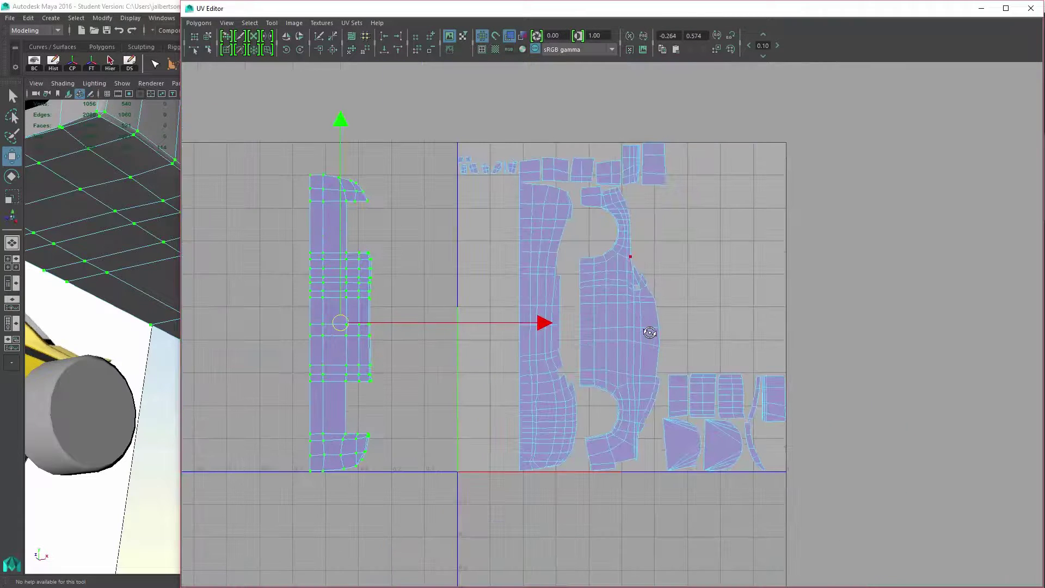
scroll(649, 332, up, 1)
scroll(649, 333, up, 2)
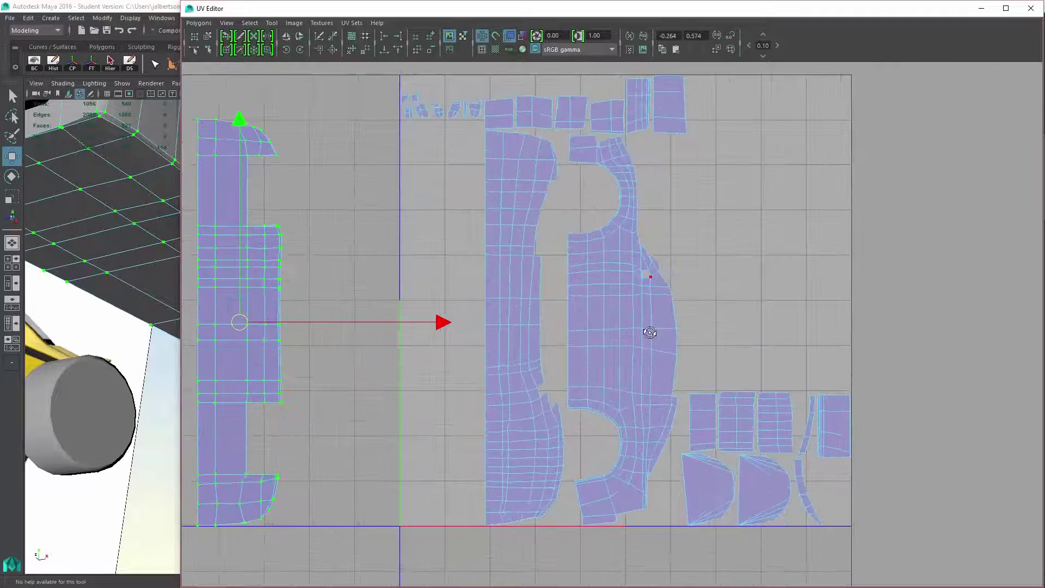
scroll(650, 333, down, 1)
scroll(649, 332, down, 1)
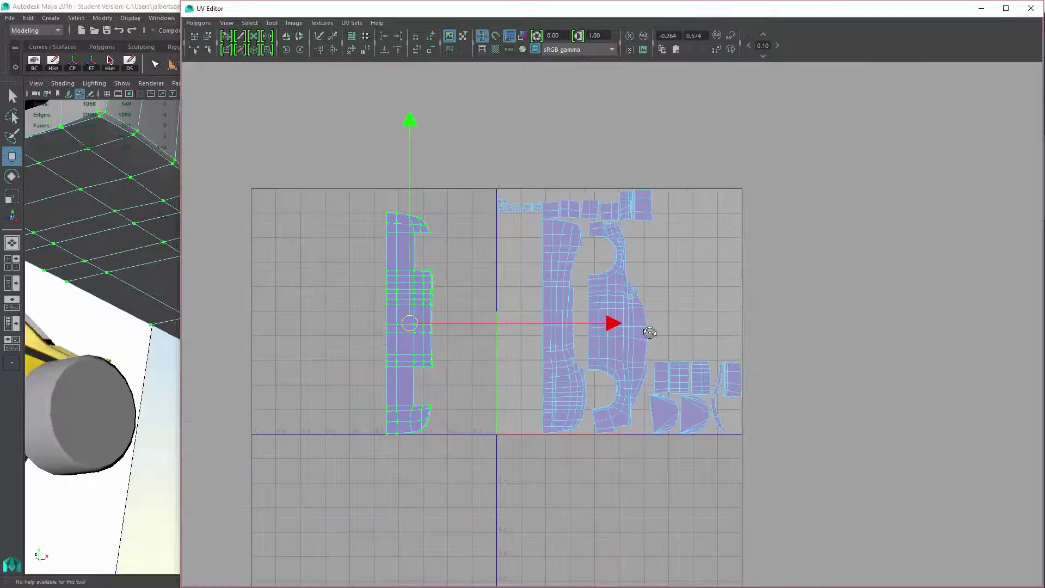
key(super+Up)
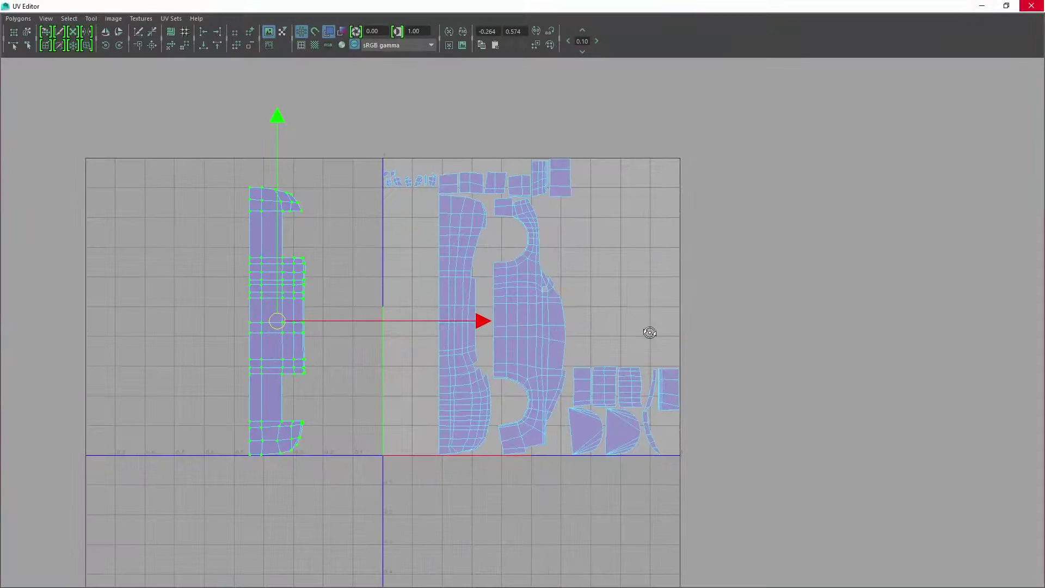